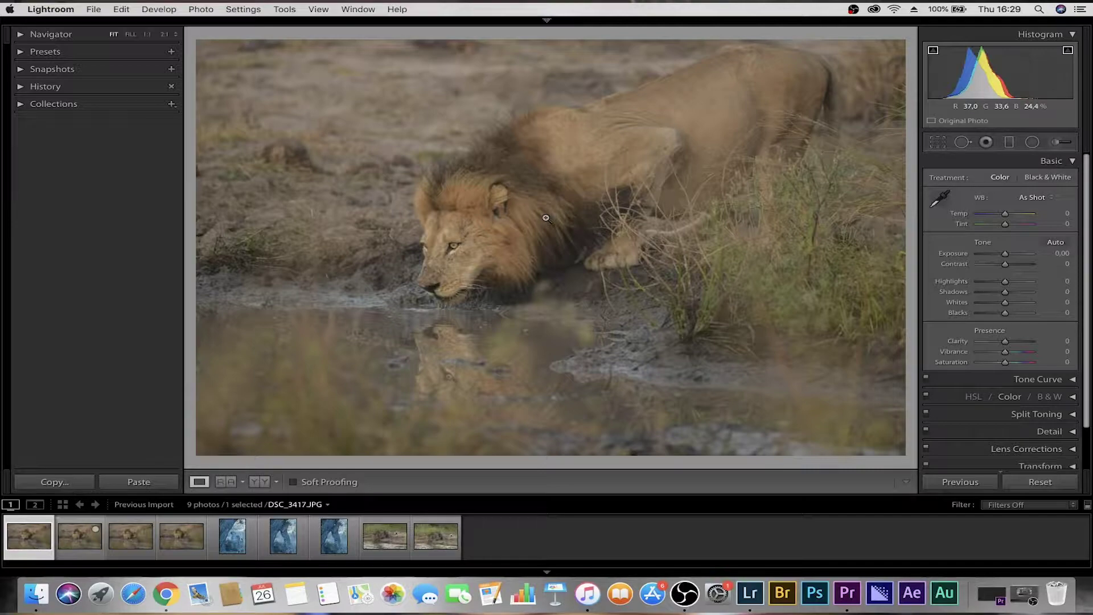
# Step: Examine the water reflection, the lion's face and its back in the first photo at full magnification
pyautogui.click(456, 383)
pyautogui.moveTo(442, 364); pyautogui.dragTo(598, 368)
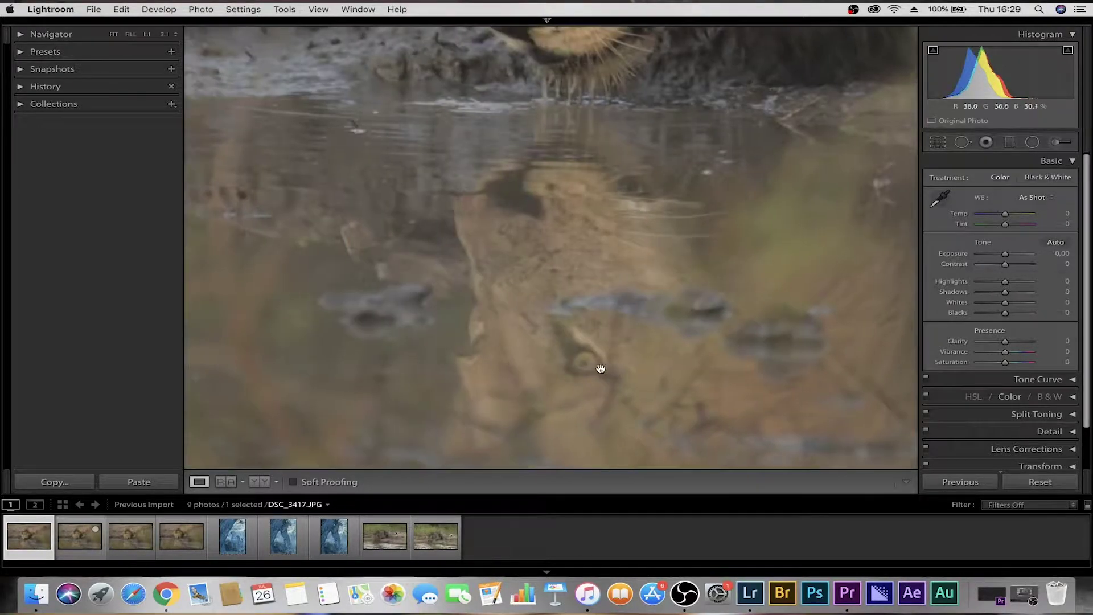
pyautogui.click(563, 360)
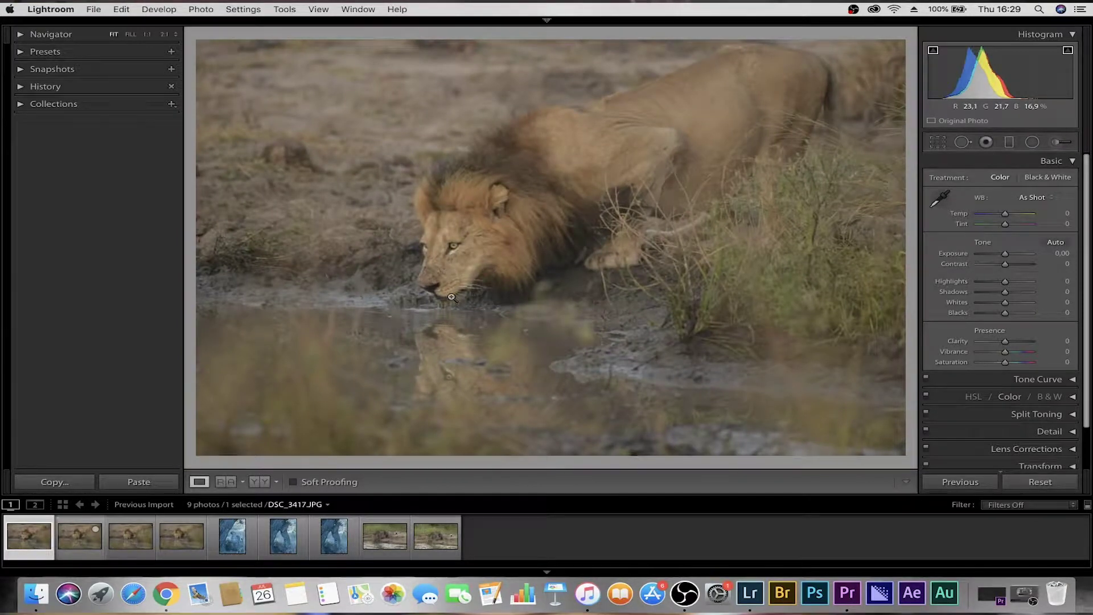
pyautogui.click(746, 52)
pyautogui.moveTo(746, 52); pyautogui.dragTo(548, 139)
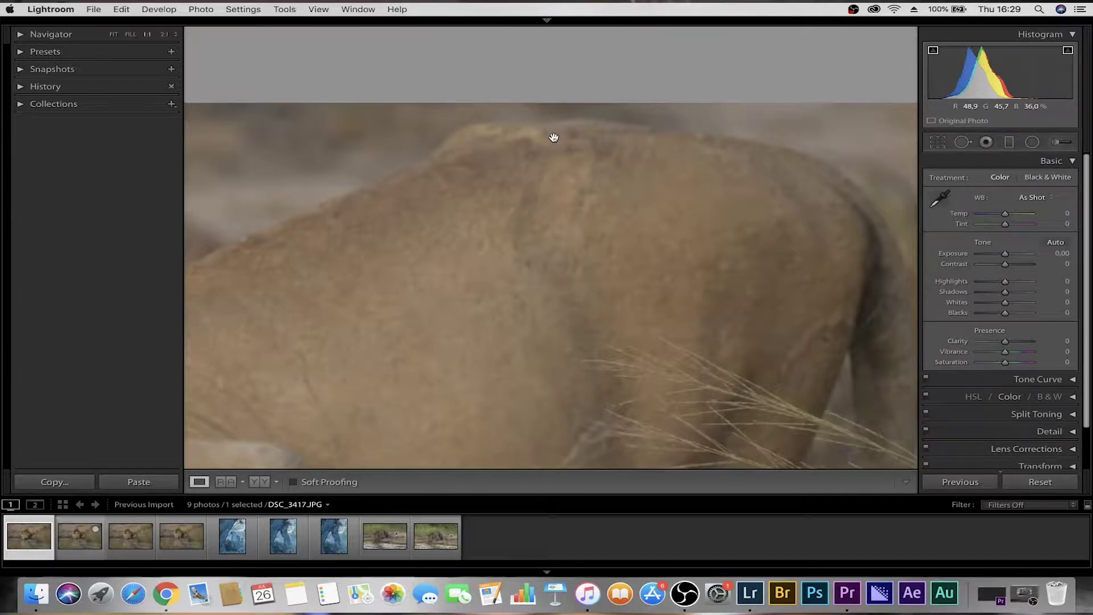
pyautogui.click(554, 137)
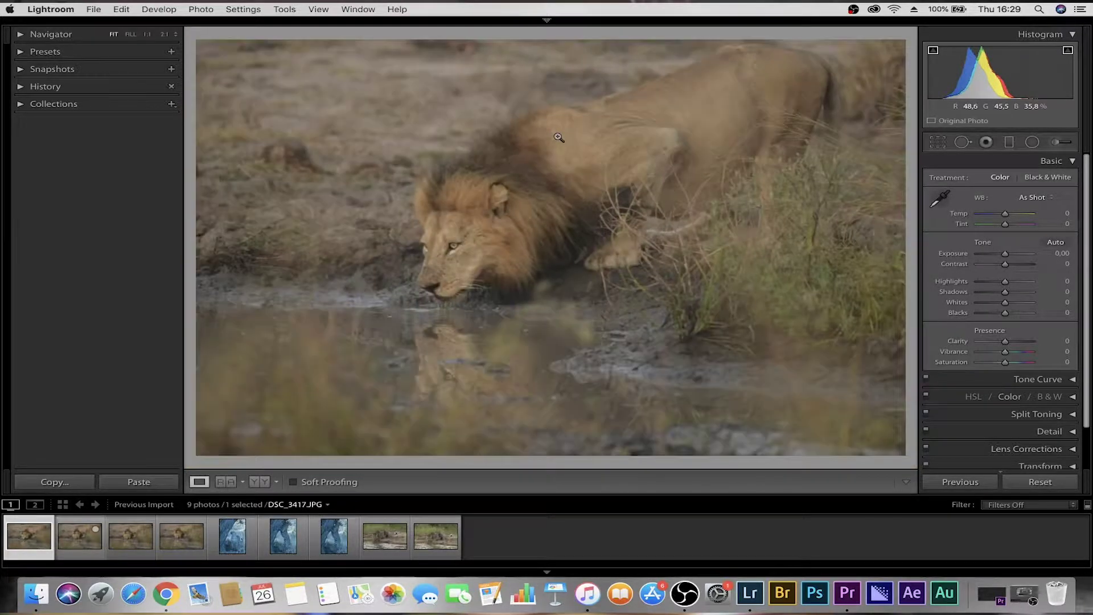
pyautogui.click(473, 275)
pyautogui.click(474, 275)
pyautogui.click(763, 50)
pyautogui.moveTo(761, 49); pyautogui.dragTo(763, 108)
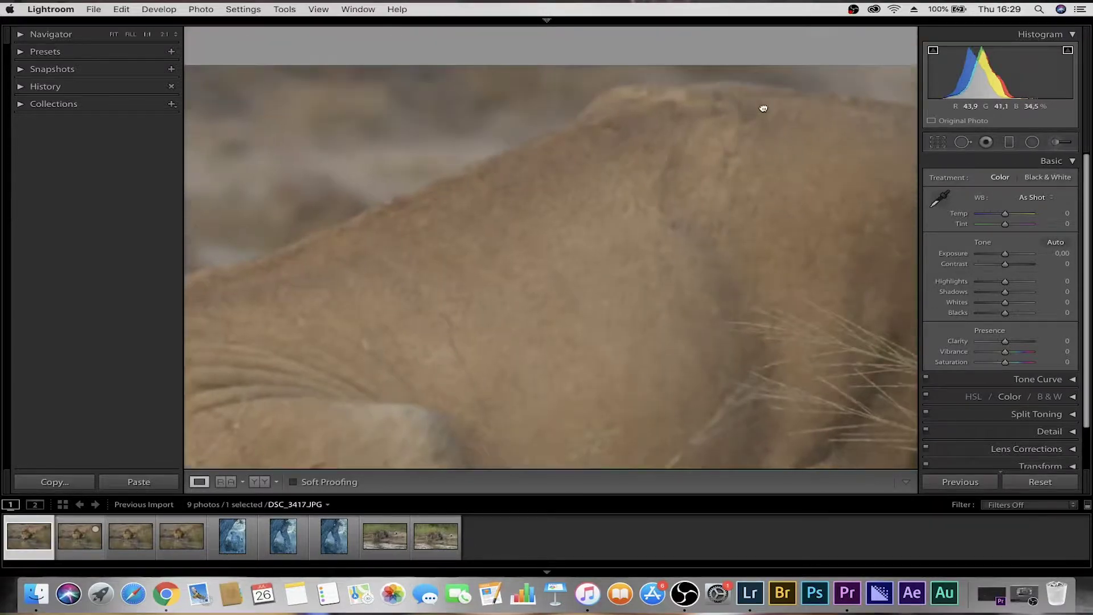
pyautogui.click(763, 108)
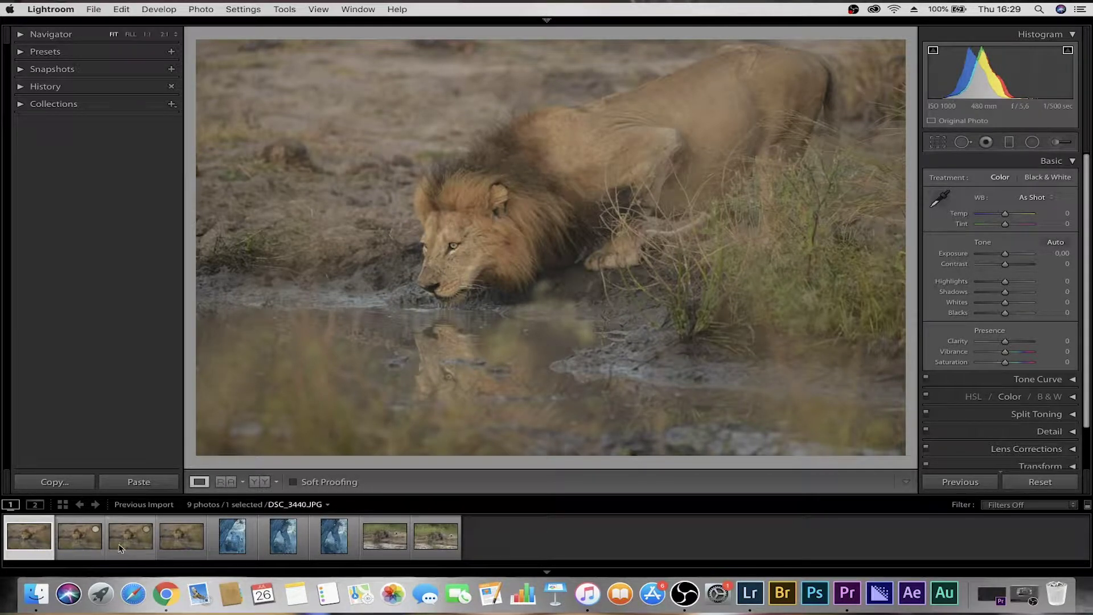
# Step: Open the third lion photo, DSC_3440.JPG, and check the lion's face and reflection
pyautogui.click(91, 545)
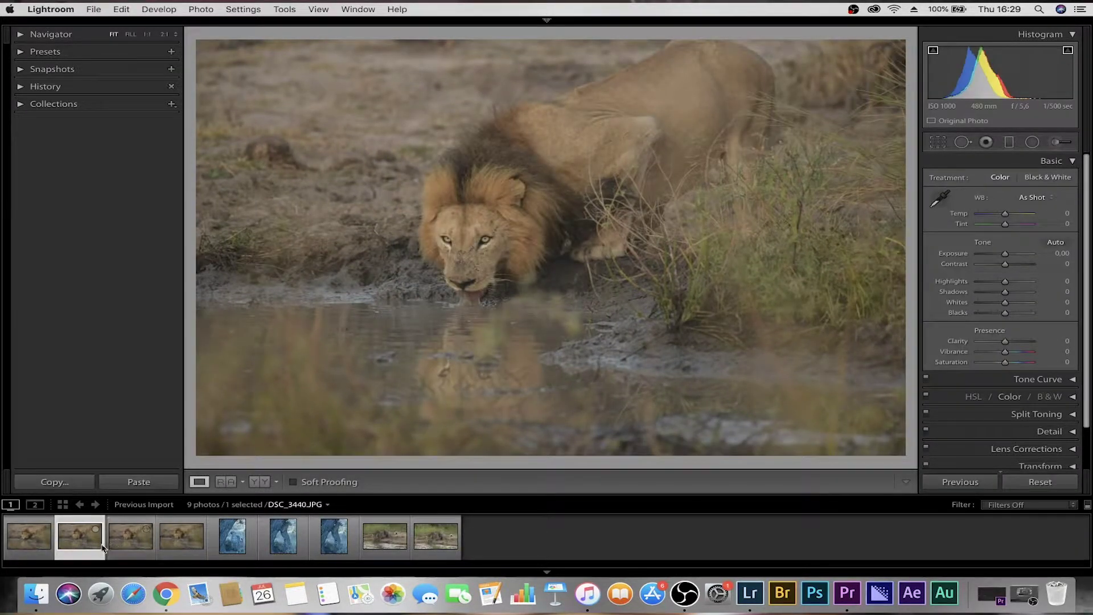
pyautogui.click(142, 544)
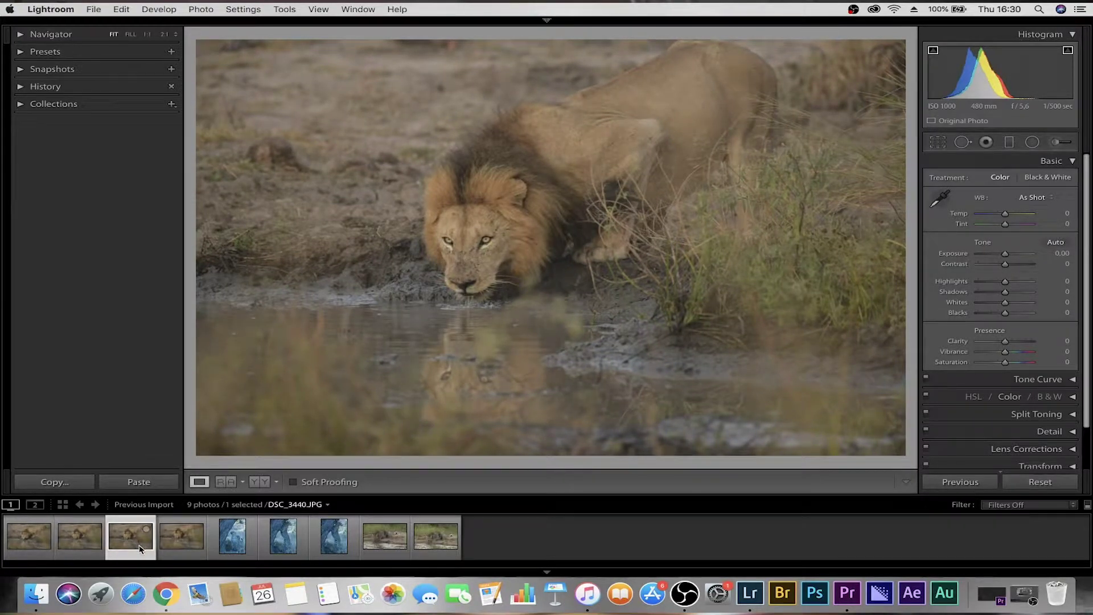
pyautogui.click(463, 373)
pyautogui.click(460, 279)
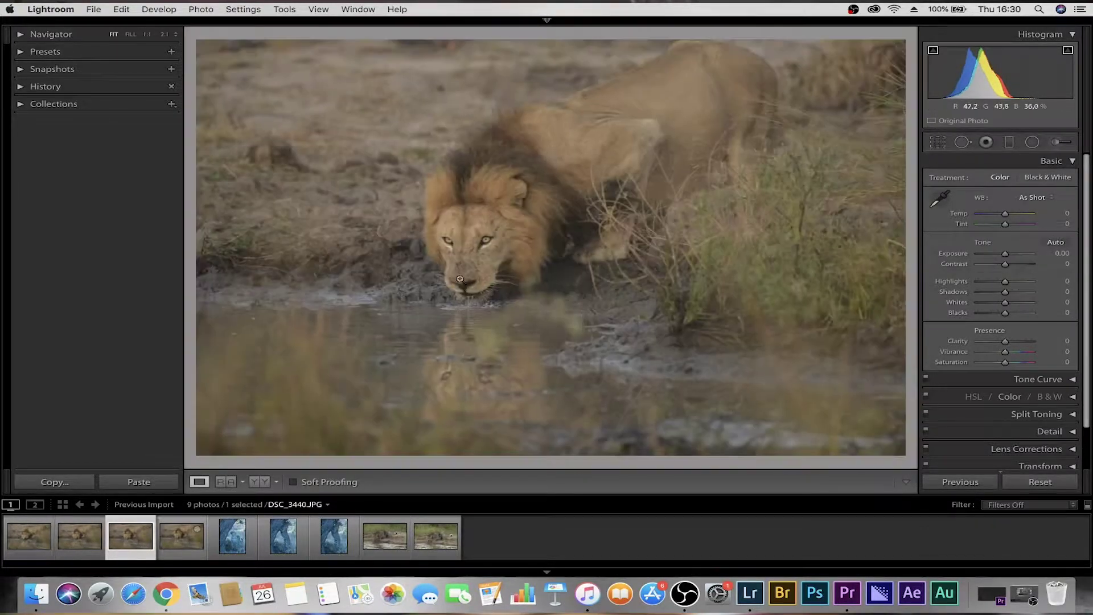
pyautogui.click(459, 267)
pyautogui.click(465, 251)
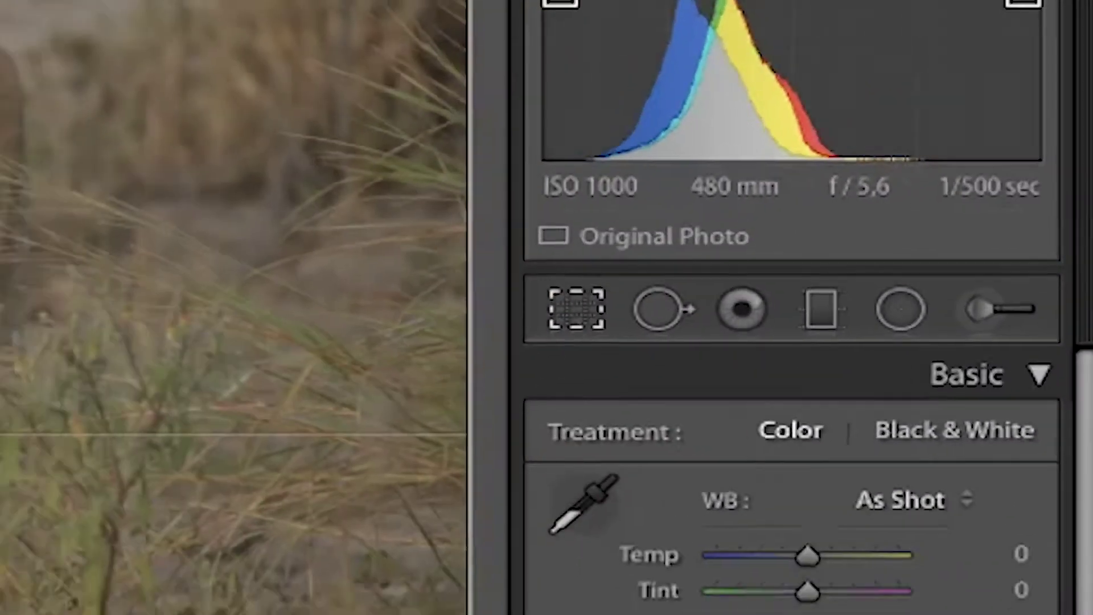
# Step: Crop the photo tightly around the lion's head and its reflection, with the head in the right part of the frame
pyautogui.click(938, 144)
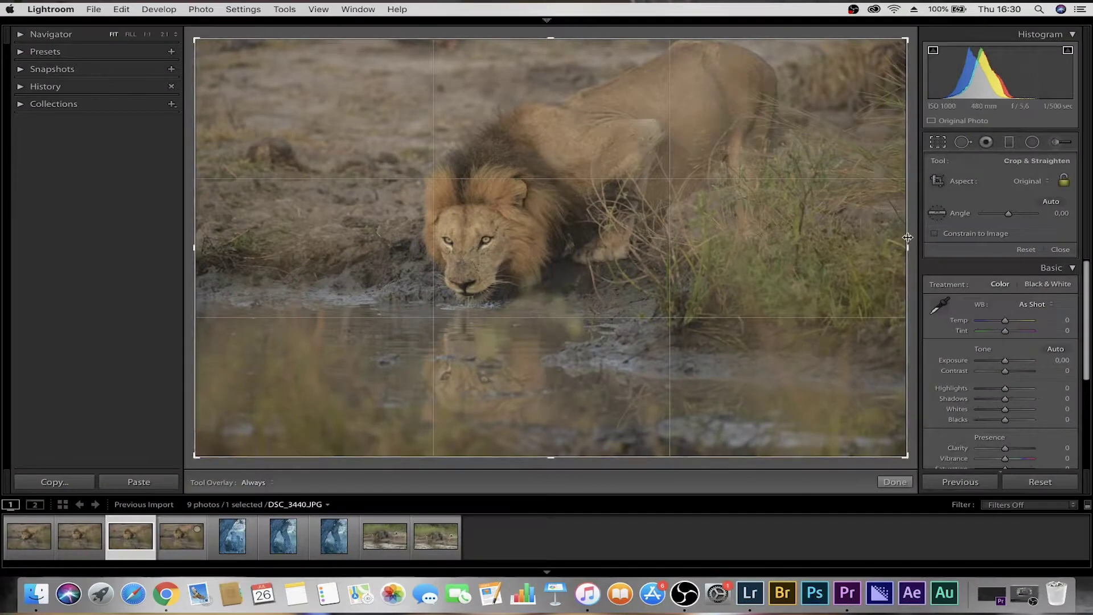
pyautogui.moveTo(905, 247); pyautogui.dragTo(760, 247)
pyautogui.moveTo(556, 44); pyautogui.dragTo(541, 359)
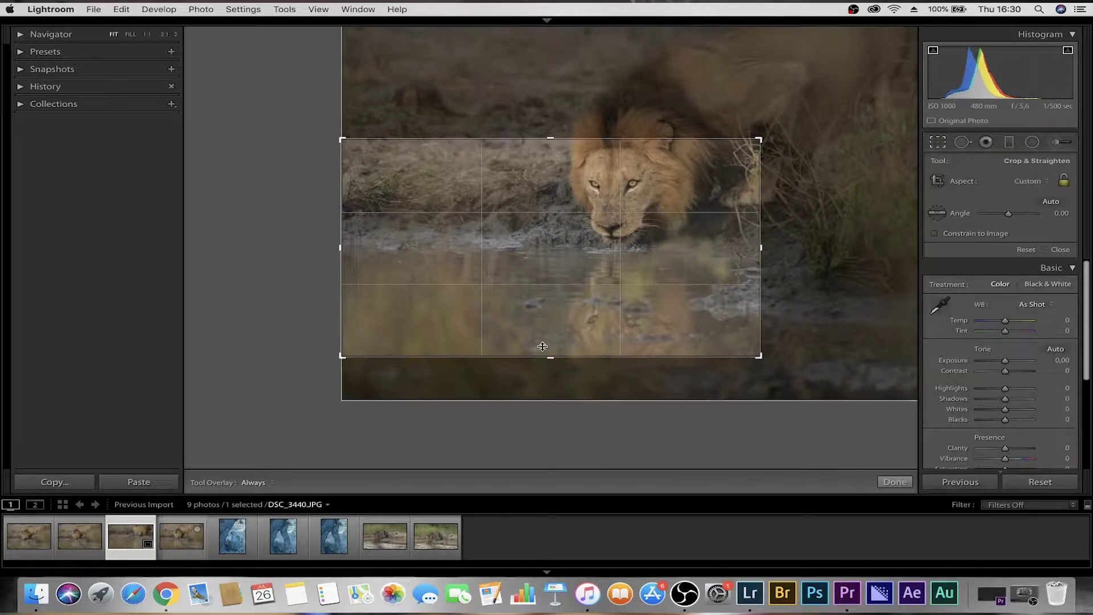
pyautogui.moveTo(543, 139); pyautogui.dragTo(547, 130)
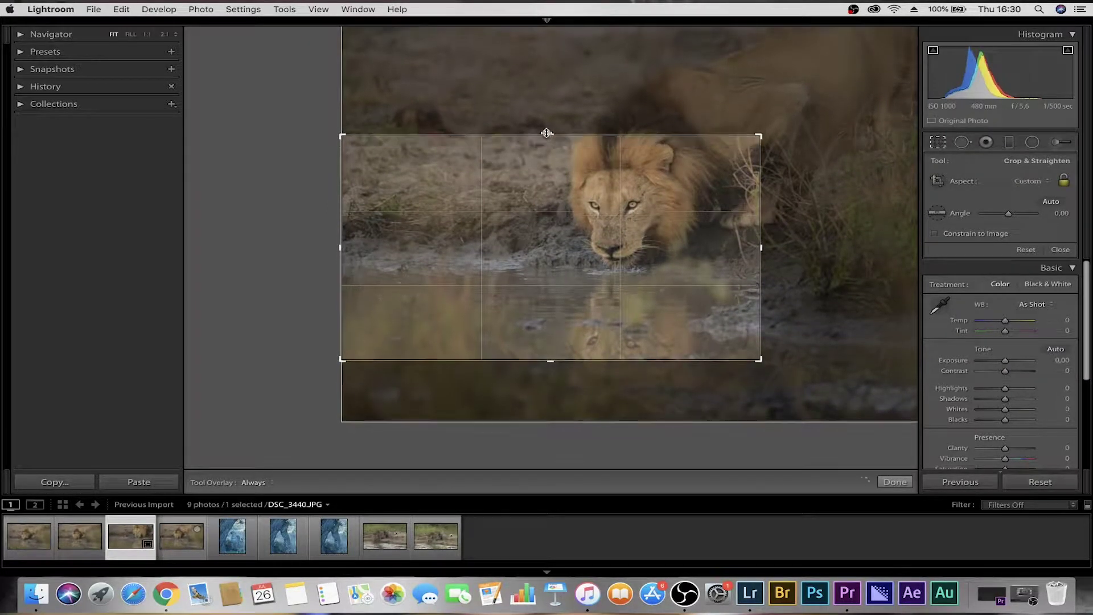
pyautogui.moveTo(549, 214); pyautogui.dragTo(541, 219)
pyautogui.click(888, 481)
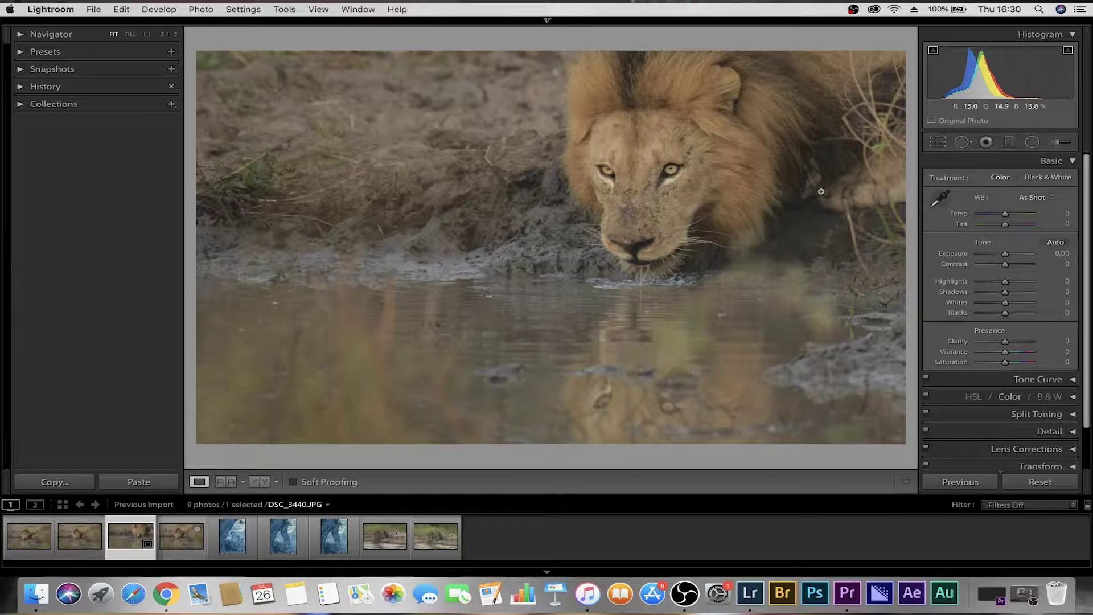
# Step: Enlarge the crop to include more of the lion's body, the grass and the foreground water
pyautogui.click(939, 144)
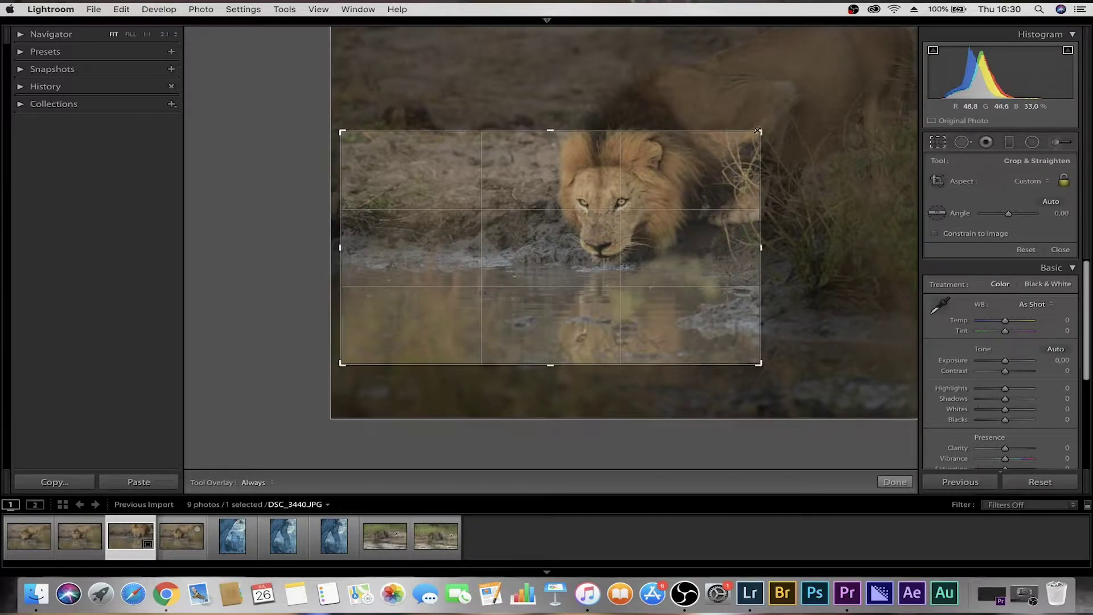
pyautogui.moveTo(760, 132); pyautogui.dragTo(858, 98)
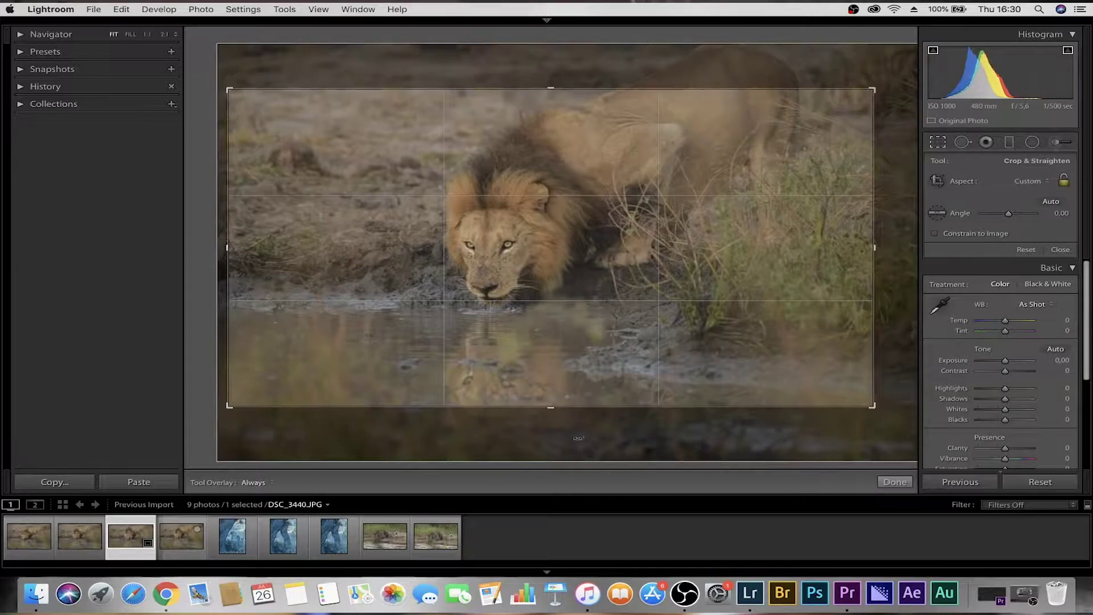
pyautogui.moveTo(552, 411); pyautogui.dragTo(553, 419)
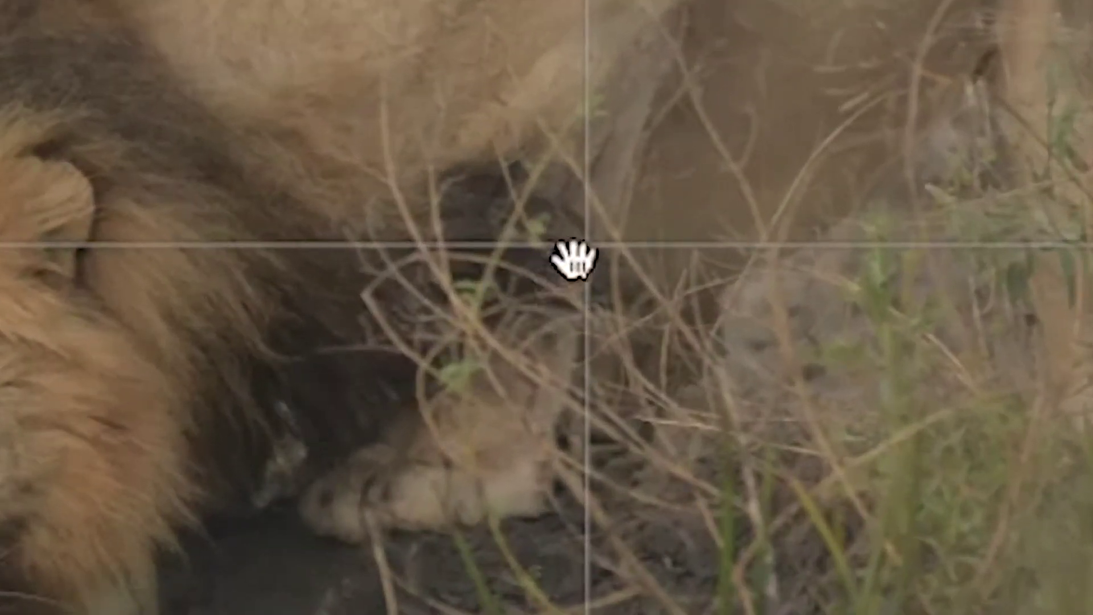
pyautogui.press('Return')
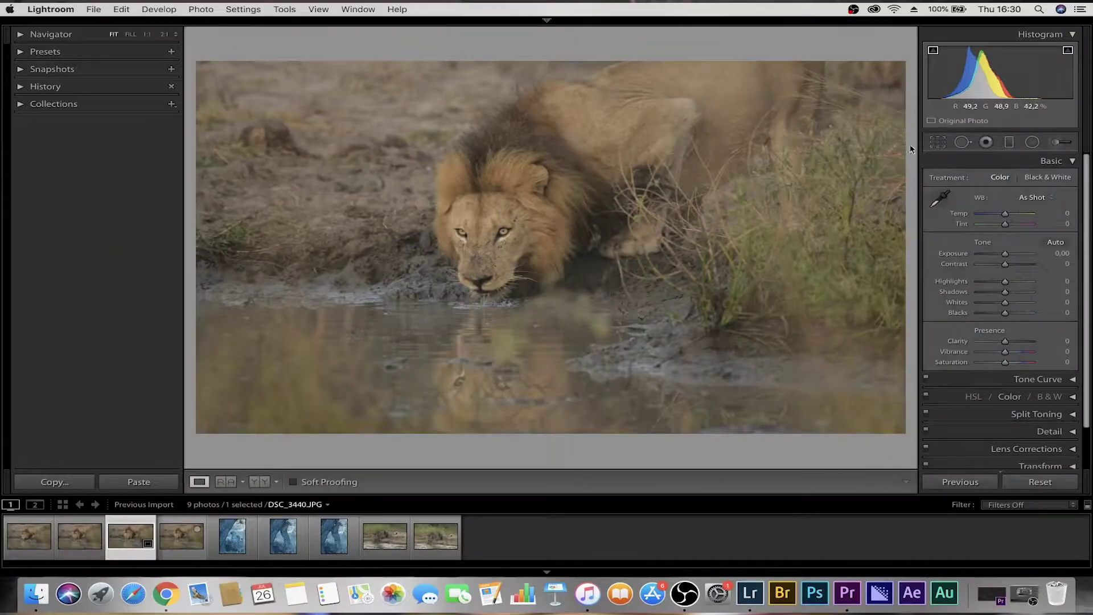
# Step: Crop closely around the lion's head and reflection again, leaving open space on the side opposite its body
pyautogui.press('r')
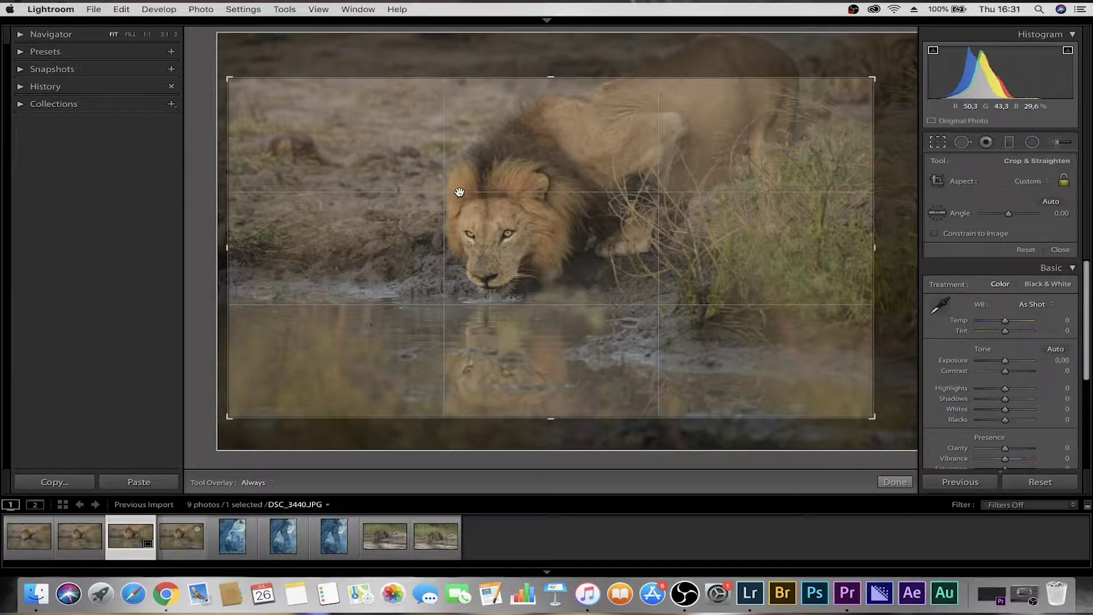
pyautogui.moveTo(480, 237); pyautogui.dragTo(455, 252)
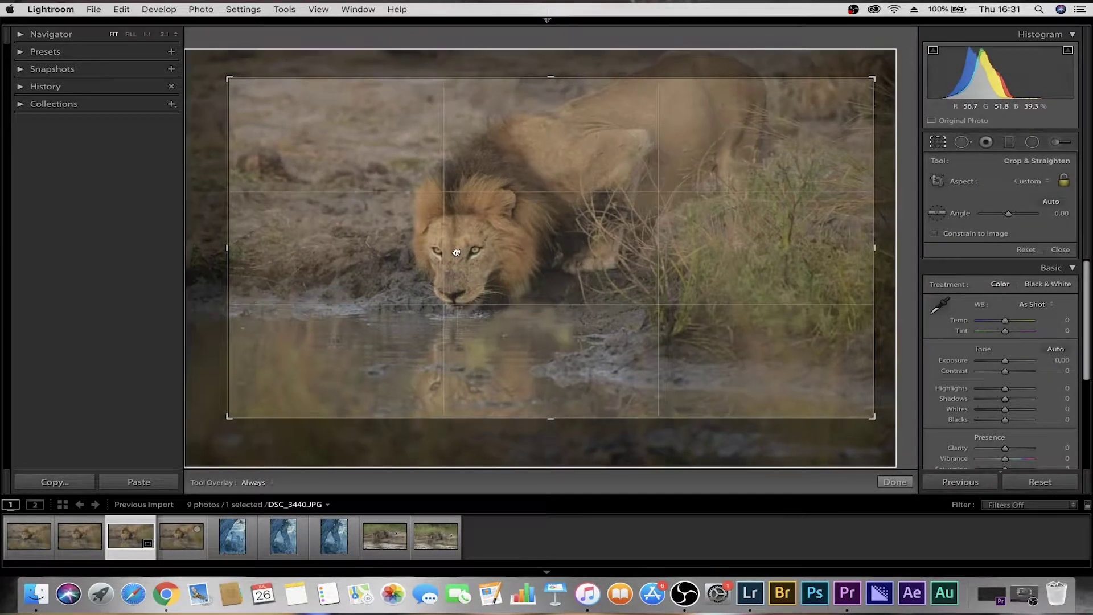
pyautogui.moveTo(873, 78); pyautogui.dragTo(672, 166)
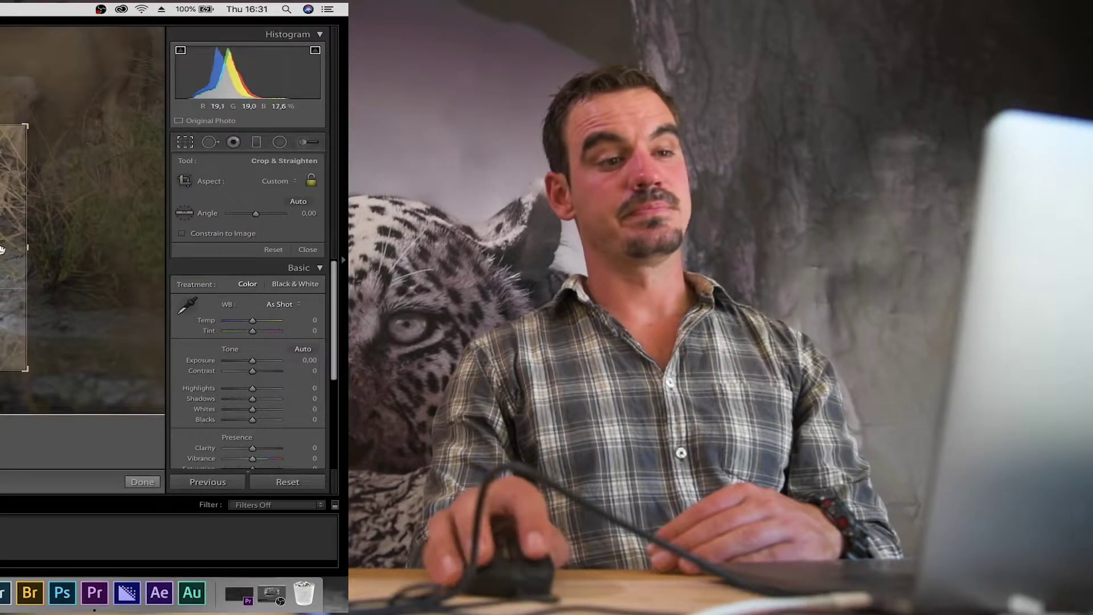
pyautogui.moveTo(23, 248); pyautogui.dragTo(5, 248)
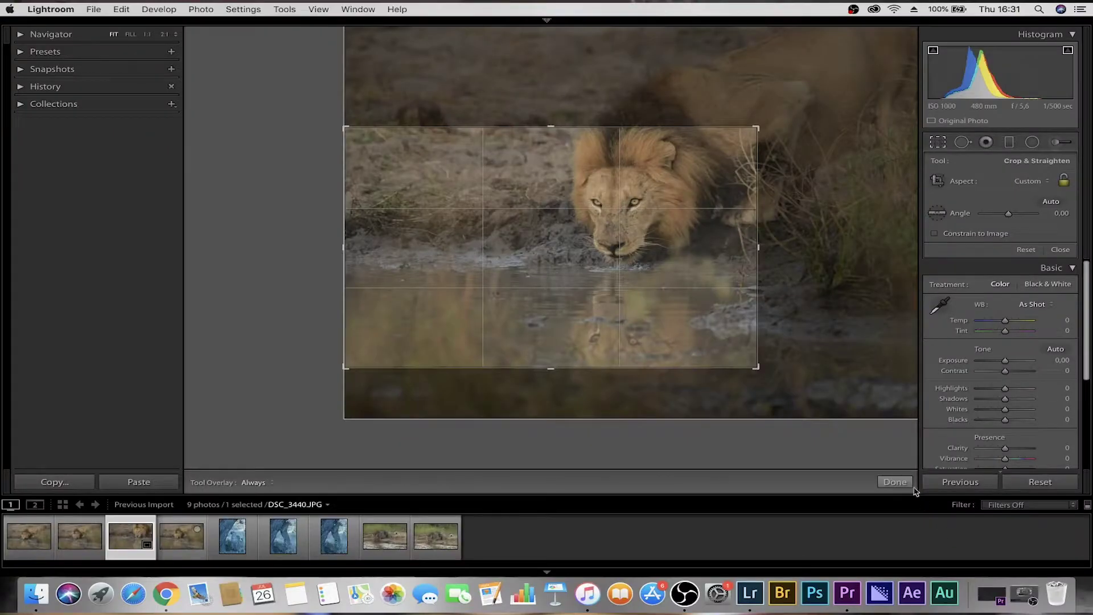
pyautogui.click(894, 482)
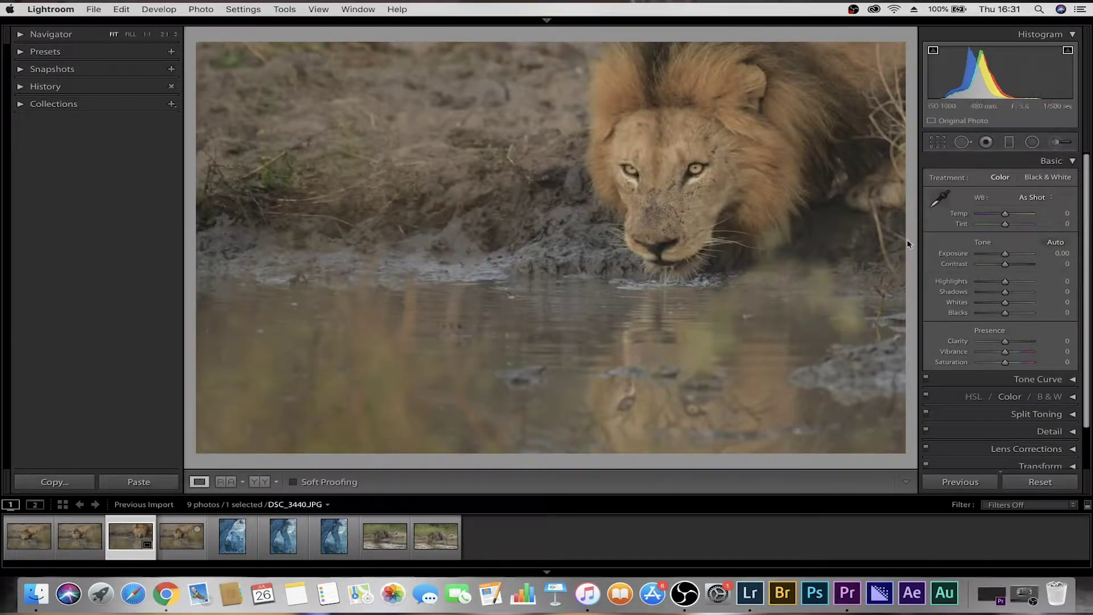
# Step: Widen the crop into a panorama that includes the grass, and place the lion's face on the left third line
pyautogui.click(937, 143)
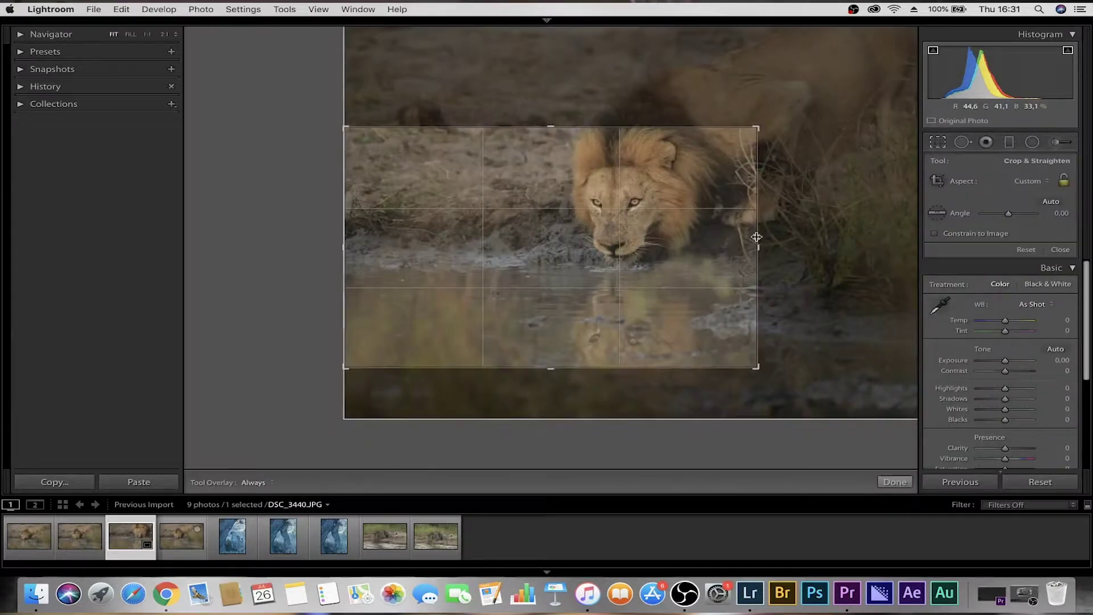
pyautogui.moveTo(760, 247); pyautogui.dragTo(830, 244)
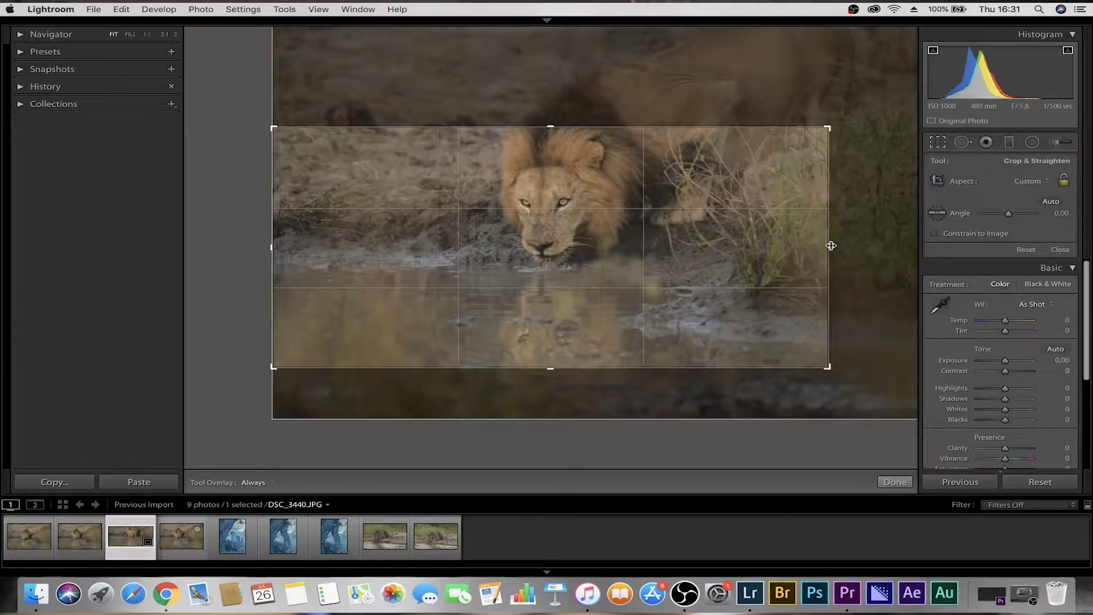
pyautogui.moveTo(614, 280); pyautogui.dragTo(530, 275)
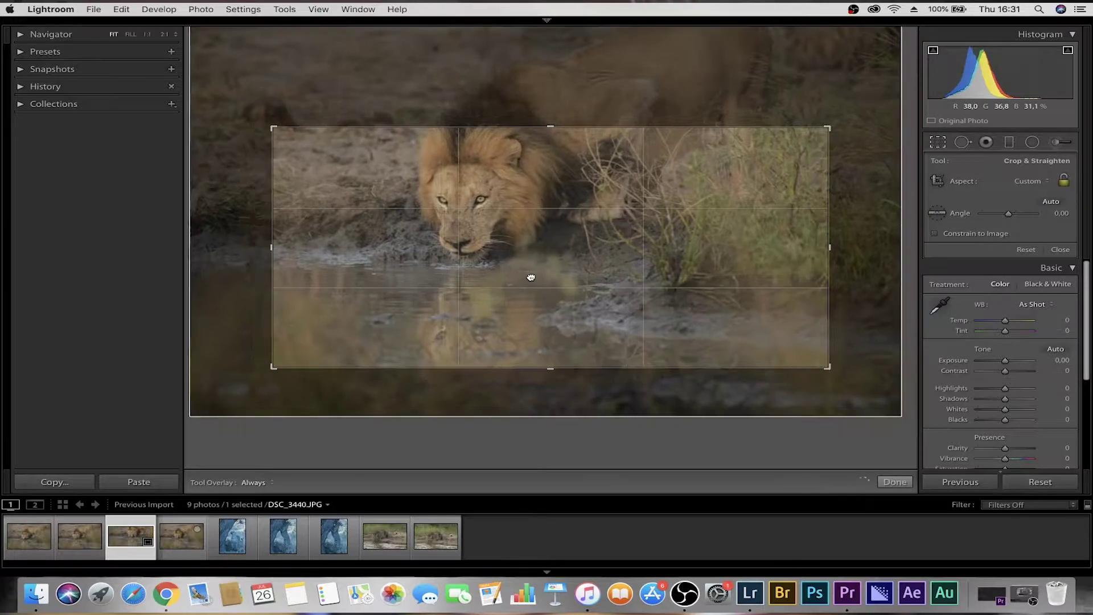
pyautogui.click(896, 482)
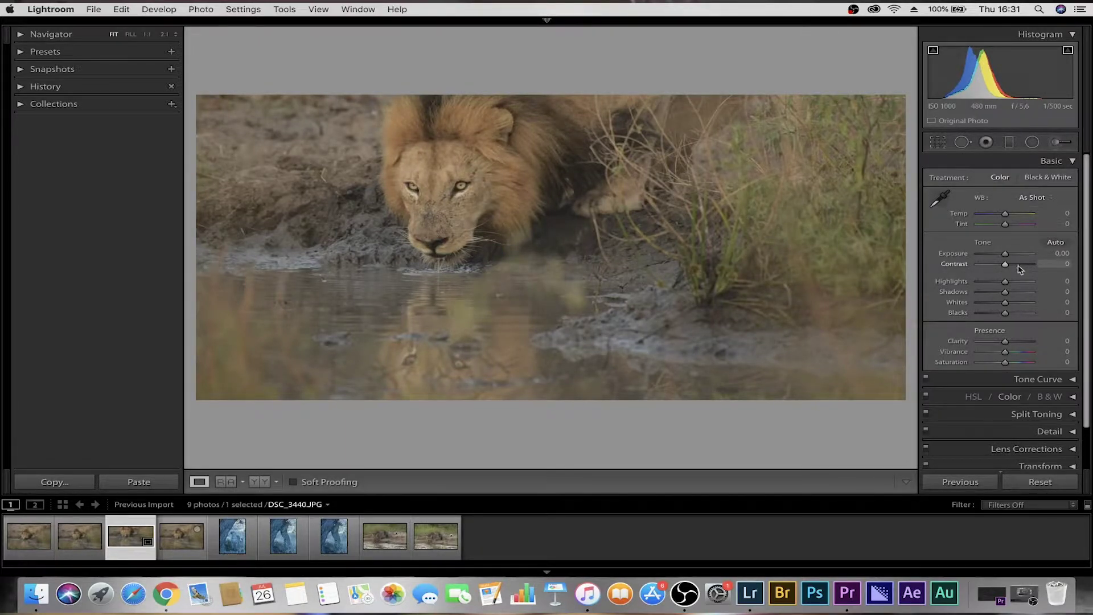
# Step: Set the photo's Contrast to +13, Clarity to +8 and Shadows to +41, and check the lion's face
pyautogui.moveTo(1007, 266); pyautogui.dragTo(1010, 265)
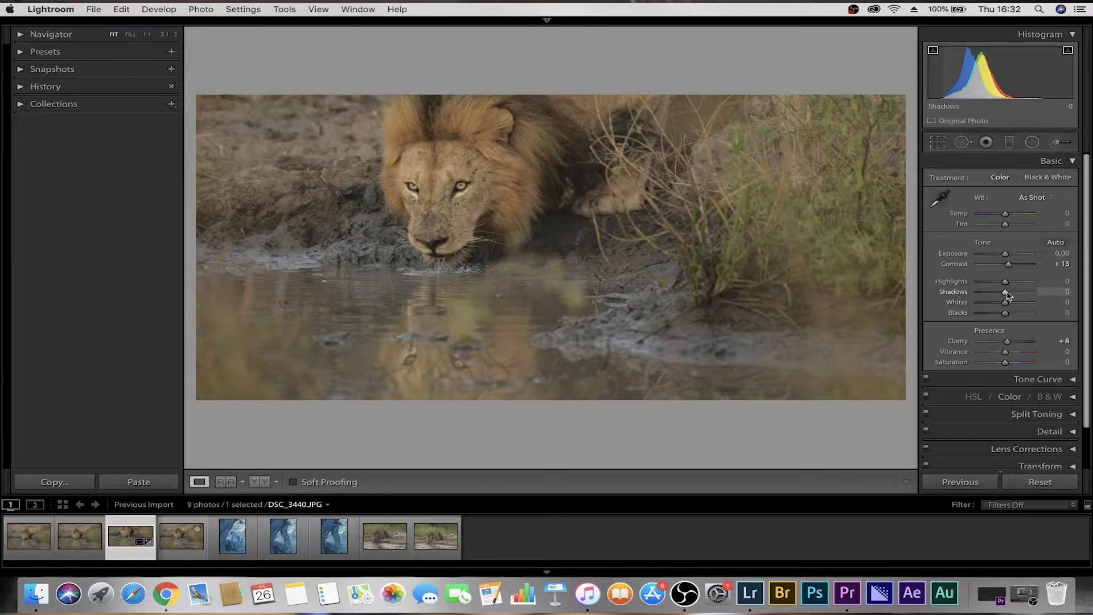
pyautogui.moveTo(1009, 296); pyautogui.dragTo(1020, 300)
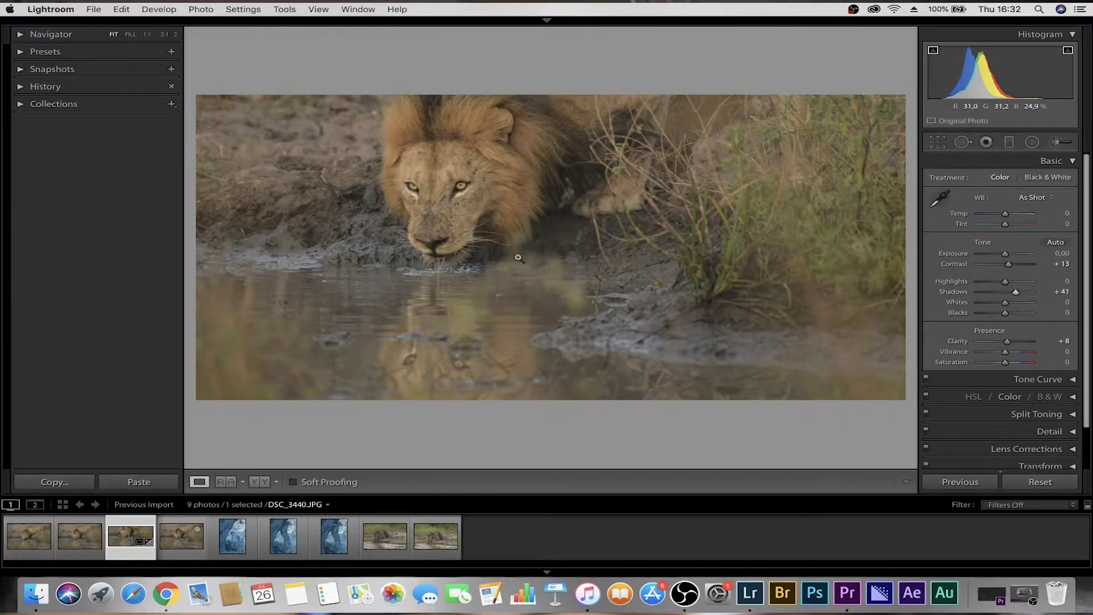
pyautogui.click(435, 197)
pyautogui.click(434, 197)
# Step: Set up an adjustment brush of size 14 with Exposure 0, Clarity 48, Sharpness 32 and Noise 15
pyautogui.click(1058, 143)
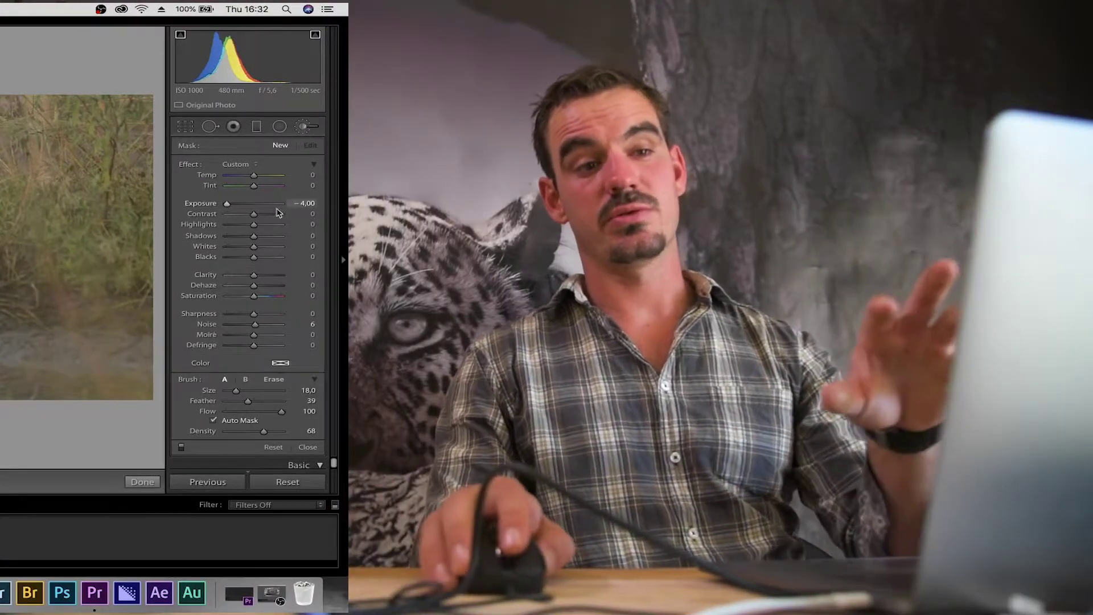
pyautogui.doubleClick(227, 204)
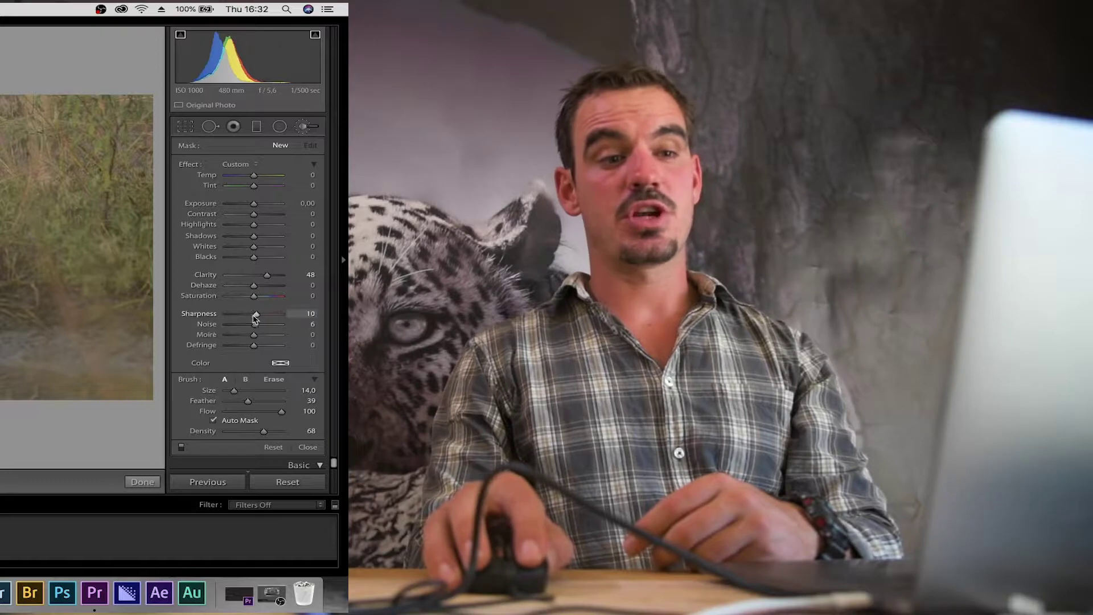
pyautogui.moveTo(256, 322); pyautogui.dragTo(267, 323)
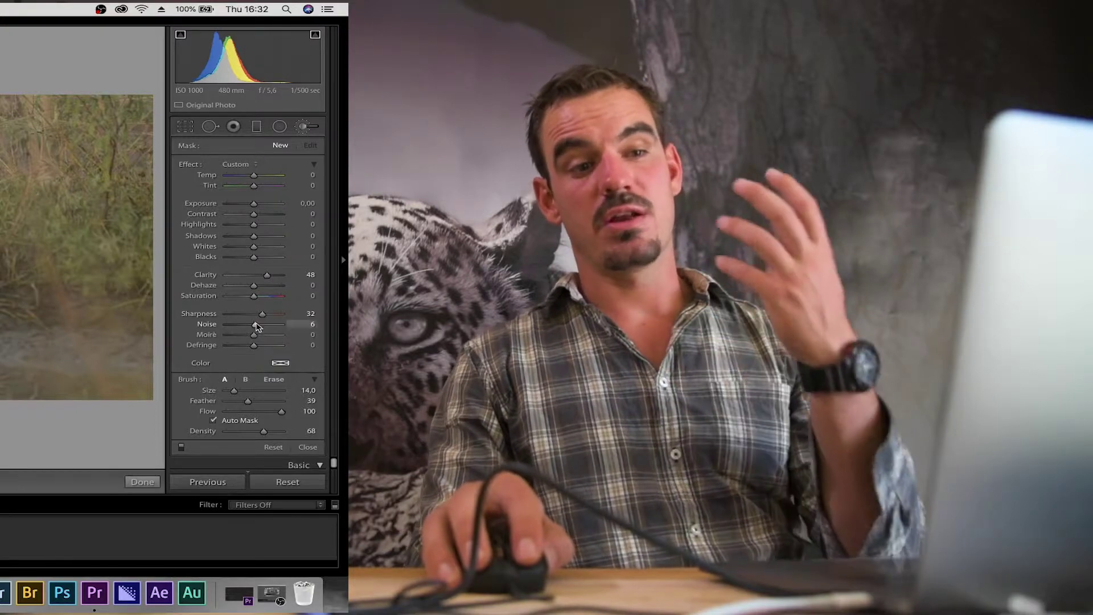
pyautogui.moveTo(257, 329); pyautogui.dragTo(259, 330)
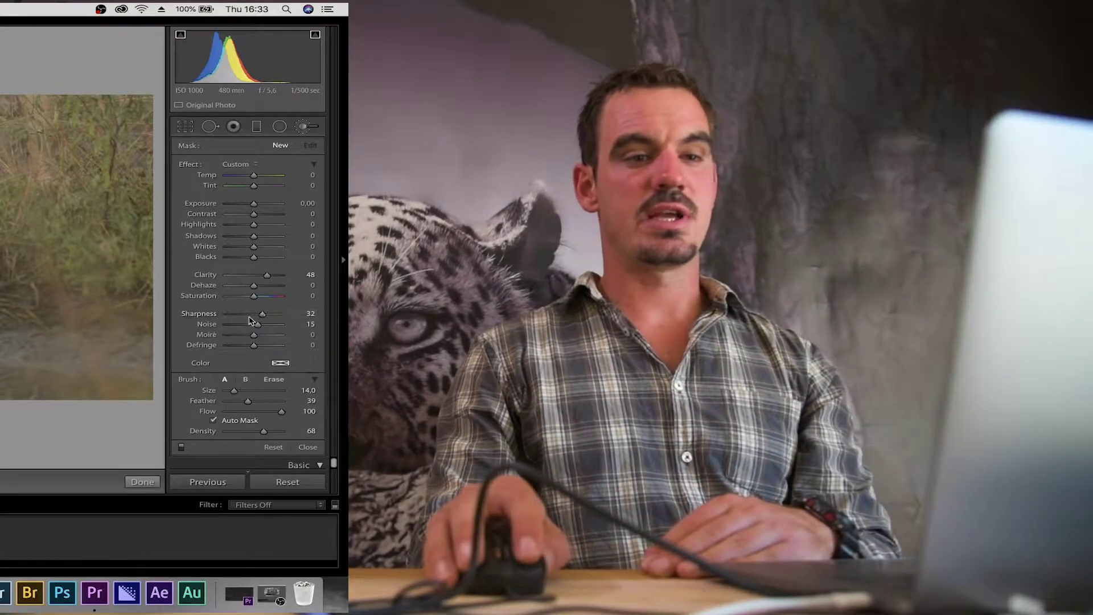
# Step: Raise the adjustment brush's Clarity to 100 and set the edit pins to never show
pyautogui.moveTo(267, 274); pyautogui.dragTo(278, 275)
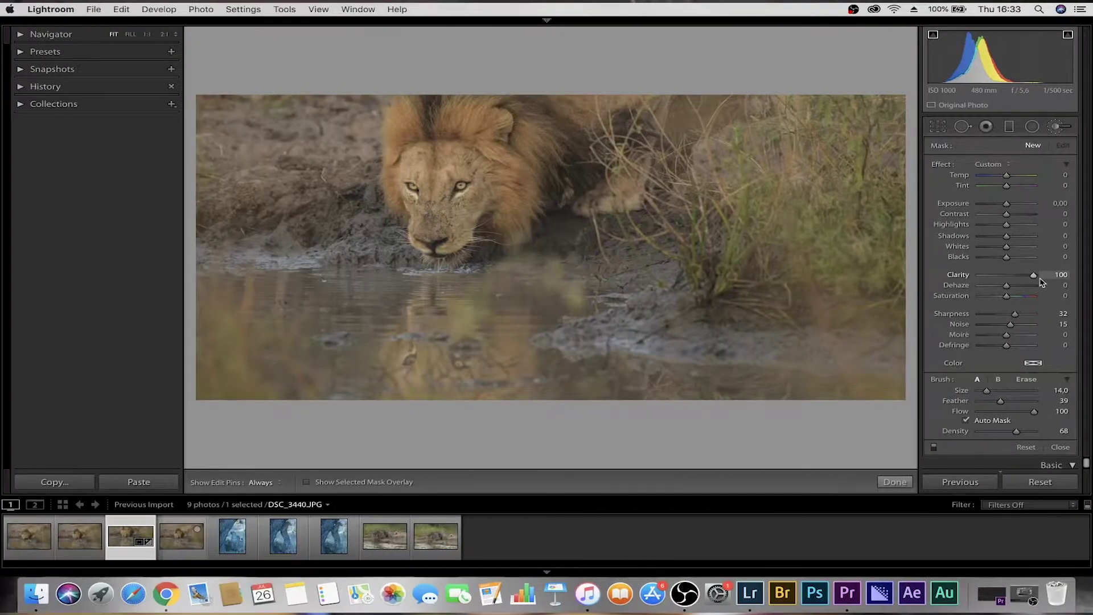
pyautogui.moveTo(923, 282); pyautogui.dragTo(928, 279)
pyautogui.press('h')
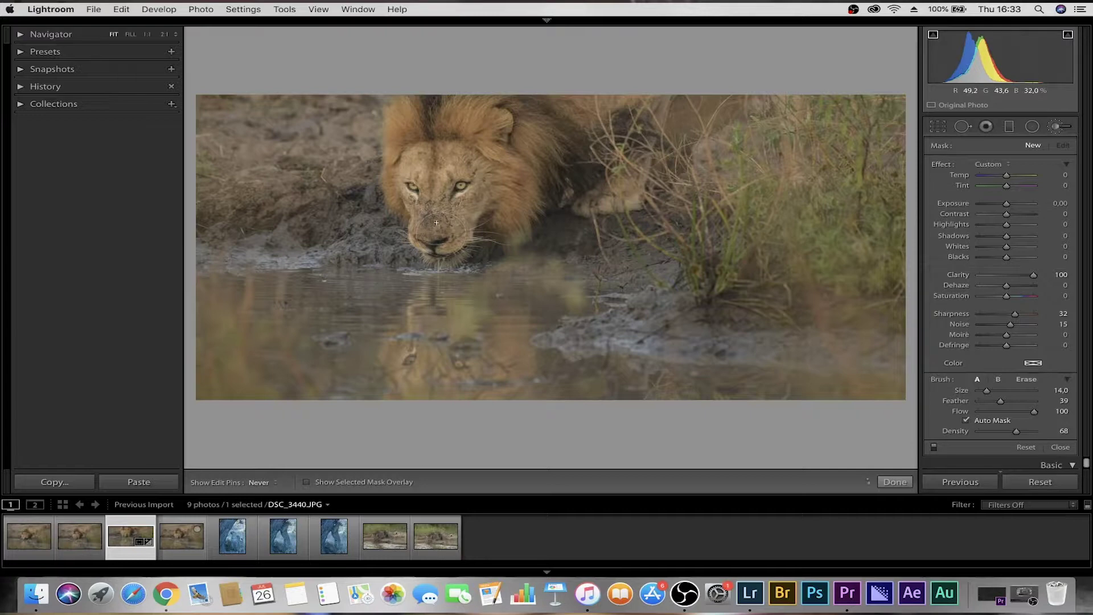
# Step: Paint the Clarity 100 adjustment brush over the lion's face, compare the result without the pin, and finish the brush
pyautogui.press('h')
pyautogui.click(429, 163)
pyautogui.press('h')
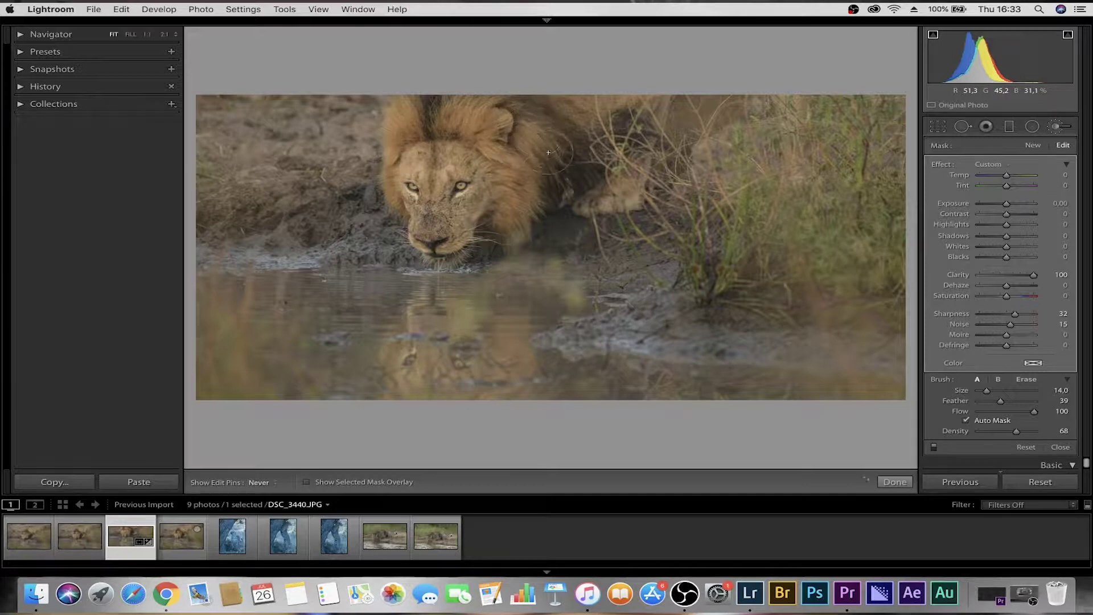
pyautogui.press('h')
pyautogui.press('h')
pyautogui.press('h')
pyautogui.press('h')
pyautogui.press('Return')
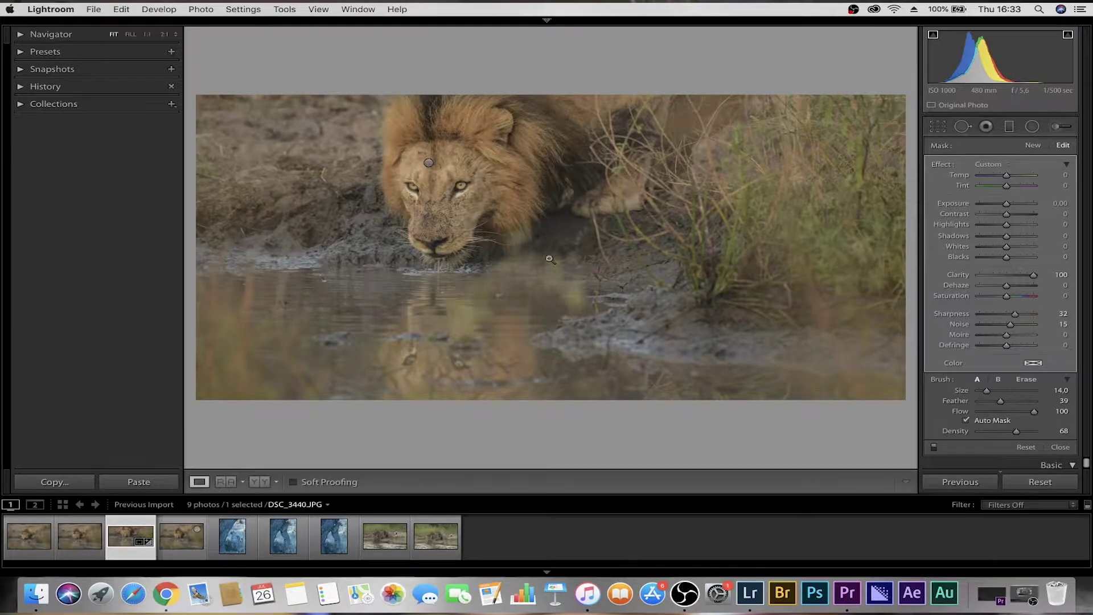
# Step: View the lion's face up close and set the photo's Contrast to +12
pyautogui.click(427, 188)
pyautogui.moveTo(427, 189); pyautogui.dragTo(541, 270)
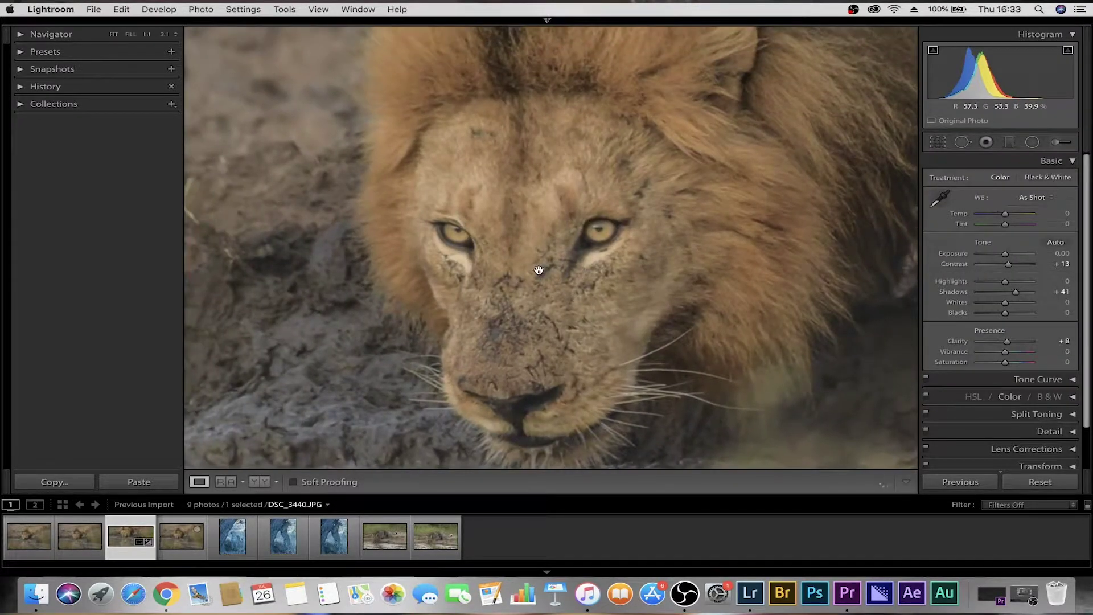
pyautogui.moveTo(1013, 267); pyautogui.dragTo(1012, 271)
# Step: Set up a new adjustment brush with Clarity 33, Sharpness 0 and Noise 10
pyautogui.click(1058, 143)
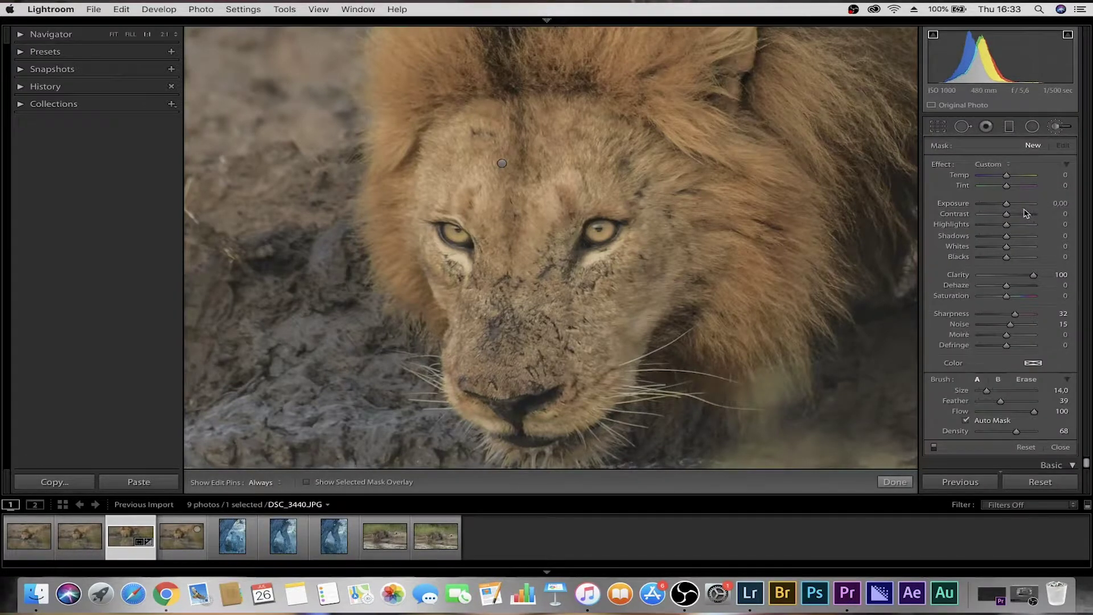
pyautogui.doubleClick(1033, 275)
pyautogui.doubleClick(1014, 315)
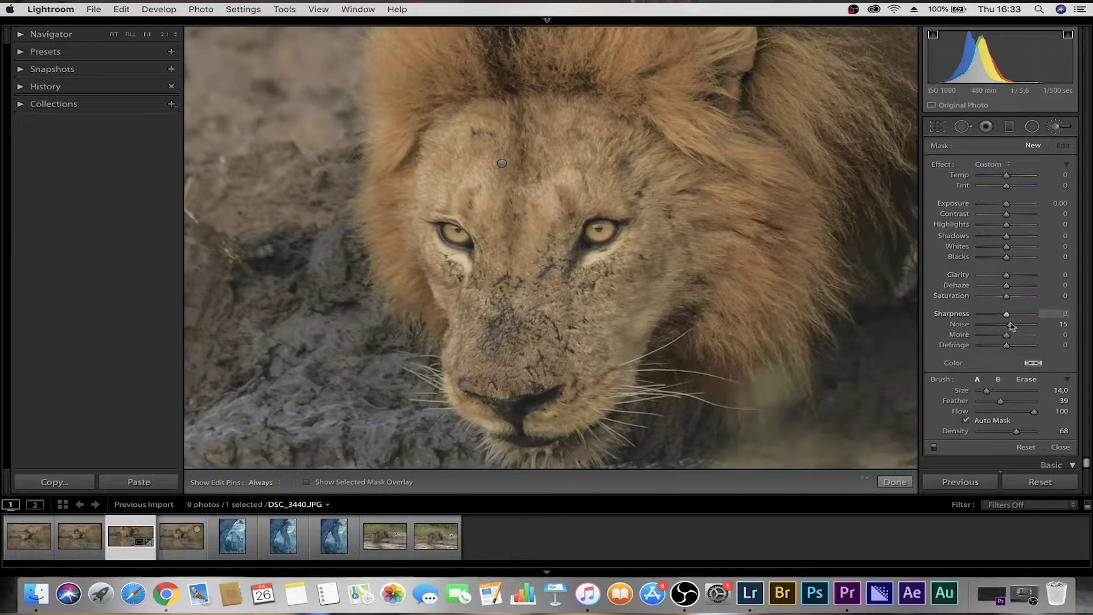
pyautogui.doubleClick(1010, 324)
pyautogui.moveTo(1009, 278); pyautogui.dragTo(1017, 295)
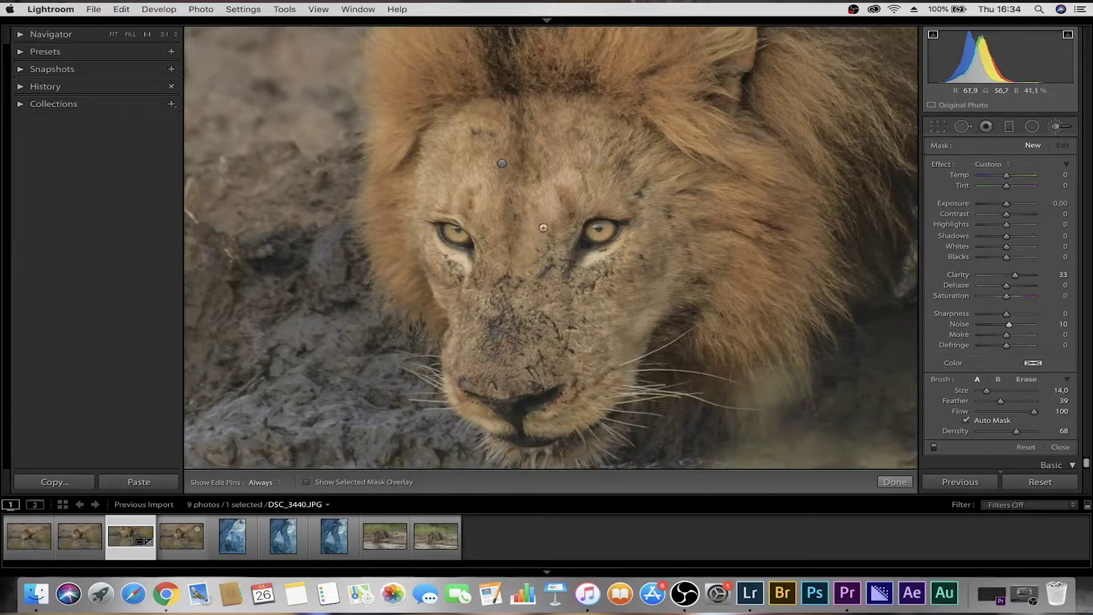
# Step: Paint over the lion's eyes with the adjustment brush at size 4, finish the brush, and view the whole photo
pyautogui.scroll(-5, 522, 149)
pyautogui.press('h')
pyautogui.moveTo(441, 230); pyautogui.dragTo(458, 235)
pyautogui.press('h')
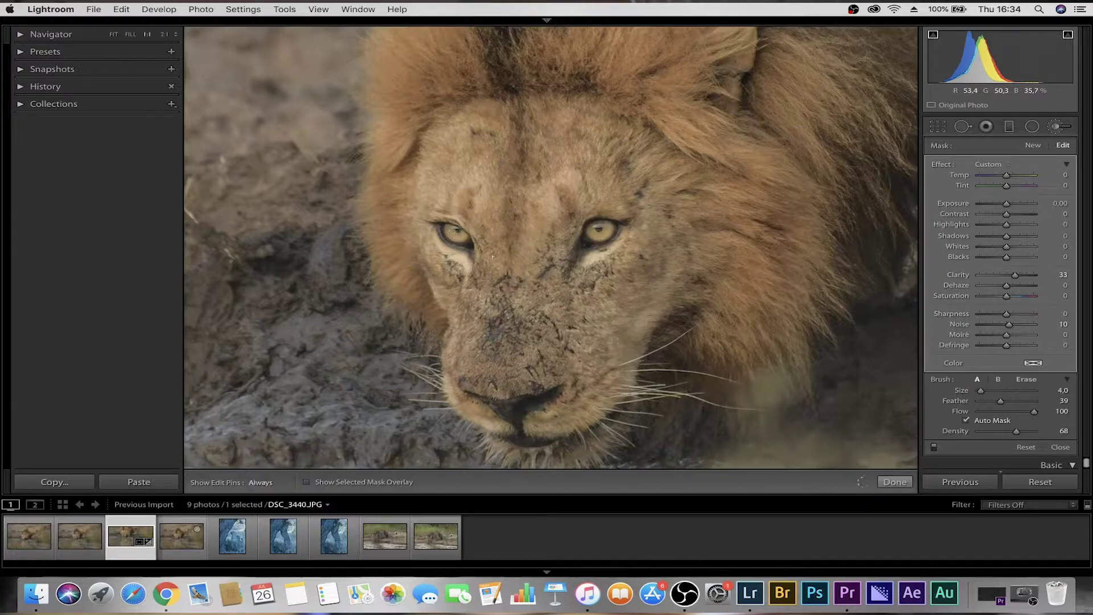
pyautogui.click(895, 482)
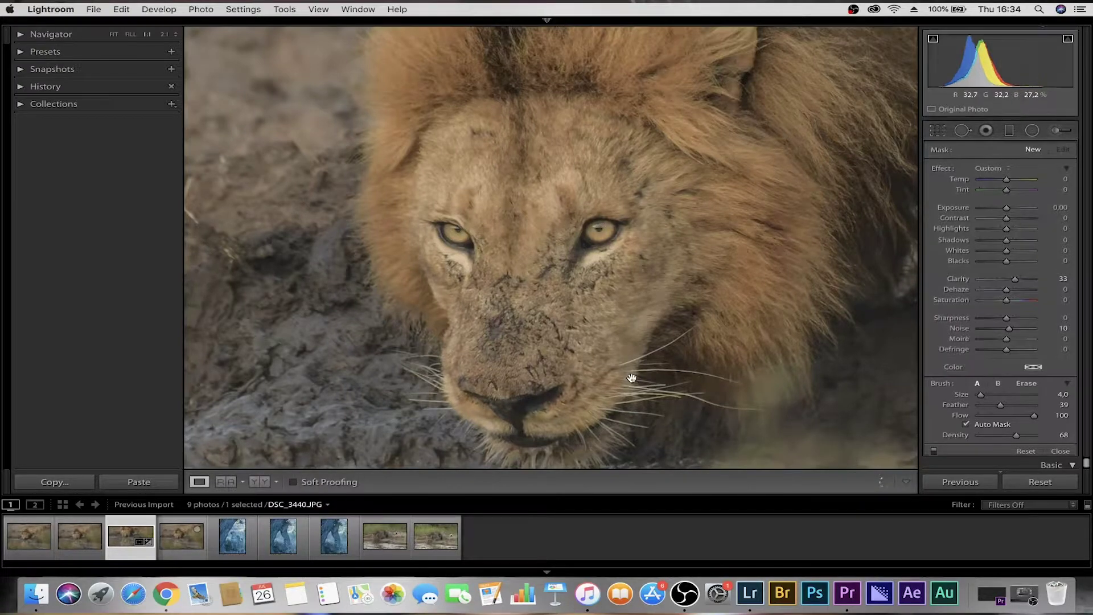
pyautogui.click(632, 378)
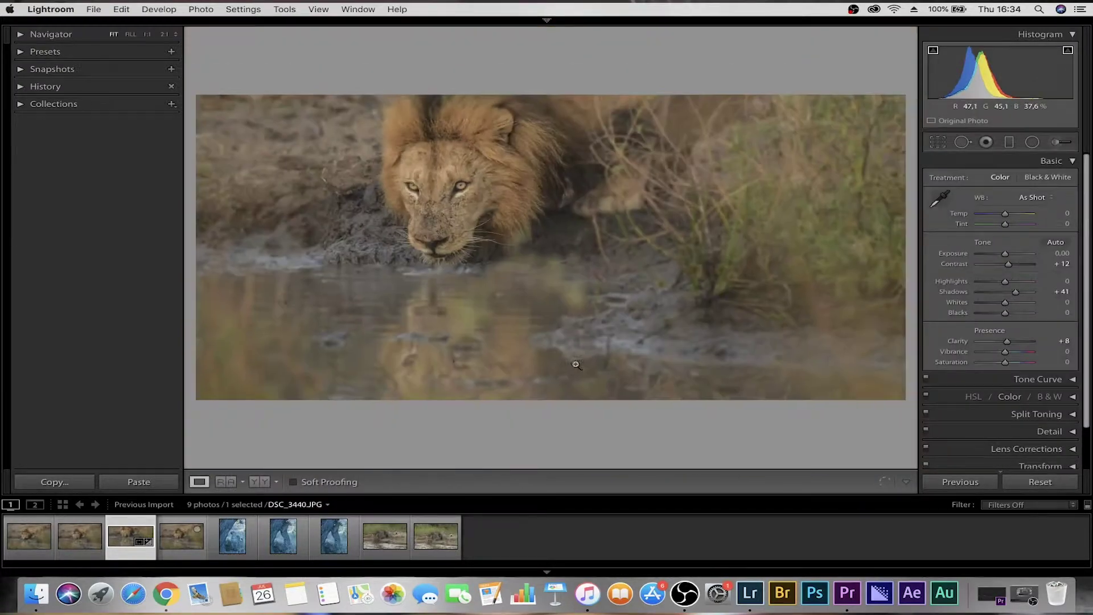
# Step: Set up a new adjustment brush with Clarity 100, Noise 0 and size 17, and paint it over the water below the lion's chin
pyautogui.click(1061, 147)
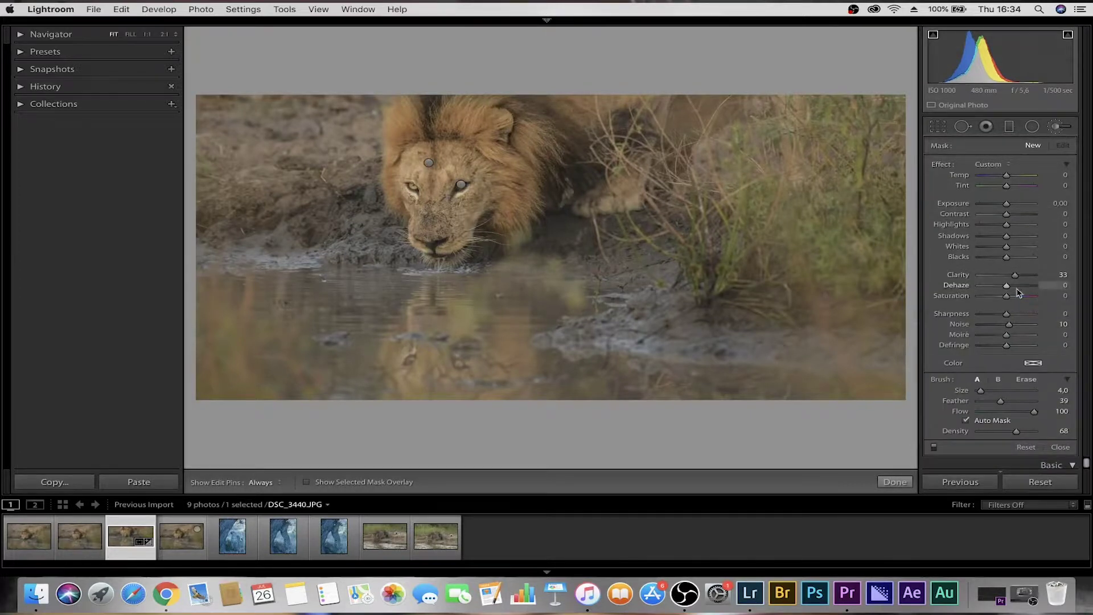
pyautogui.moveTo(1015, 276); pyautogui.dragTo(1041, 277)
pyautogui.moveTo(1009, 325); pyautogui.dragTo(1007, 326)
pyautogui.scroll(5, 420, 310)
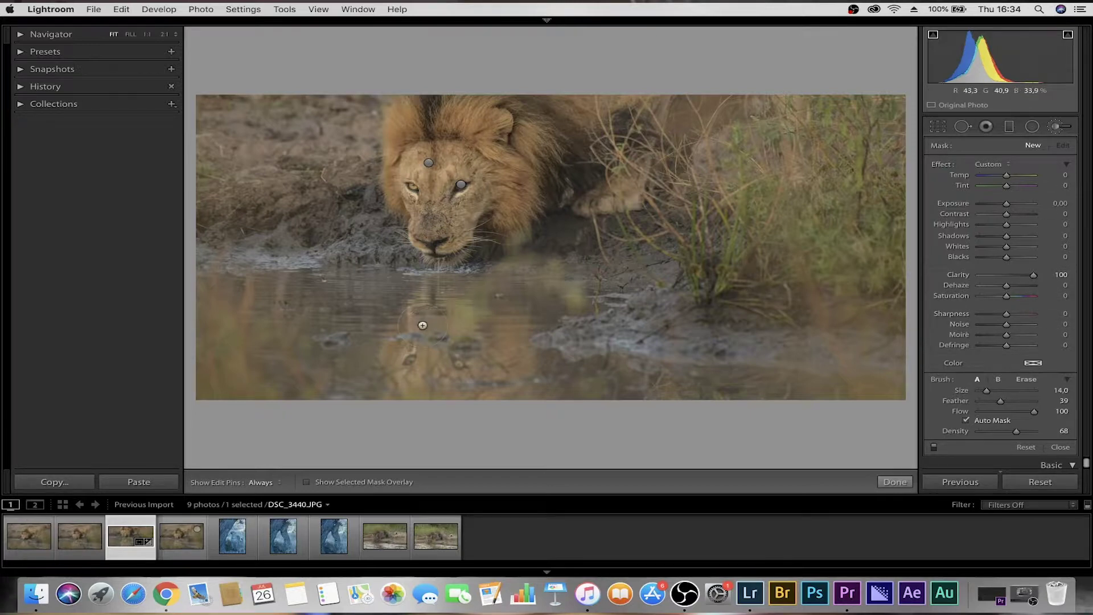
pyautogui.scroll(2, 422, 325)
pyautogui.rightClick(416, 333)
pyautogui.press('Escape')
pyautogui.press('h')
pyautogui.press('h')
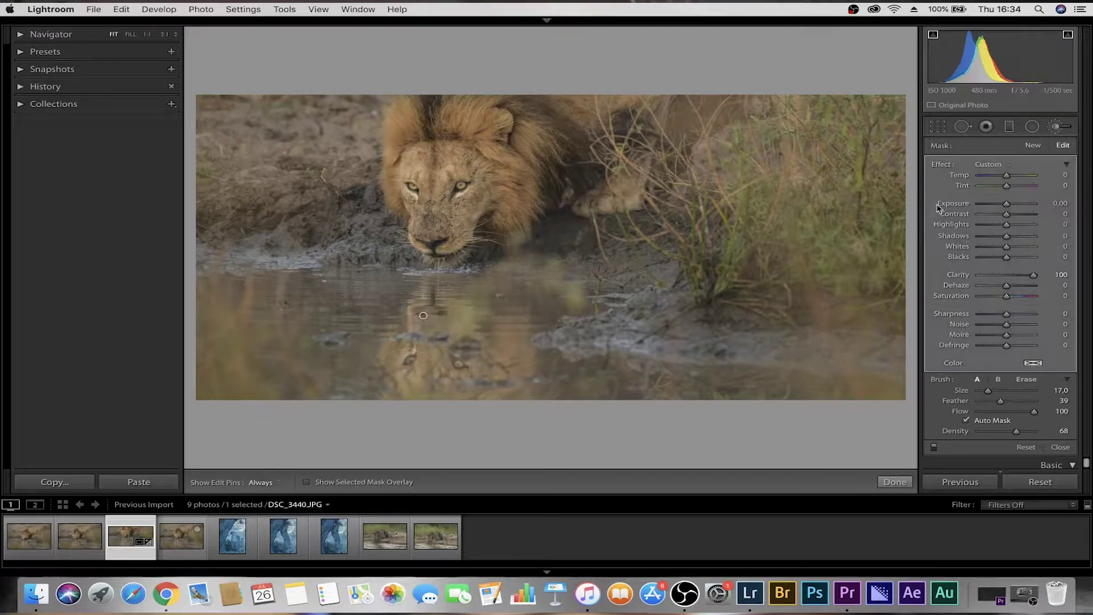
# Step: Paint a separate Clarity 100 brush adjustment over the lion's reflected face, finish the brush, and check the face and reflection up close
pyautogui.click(1032, 146)
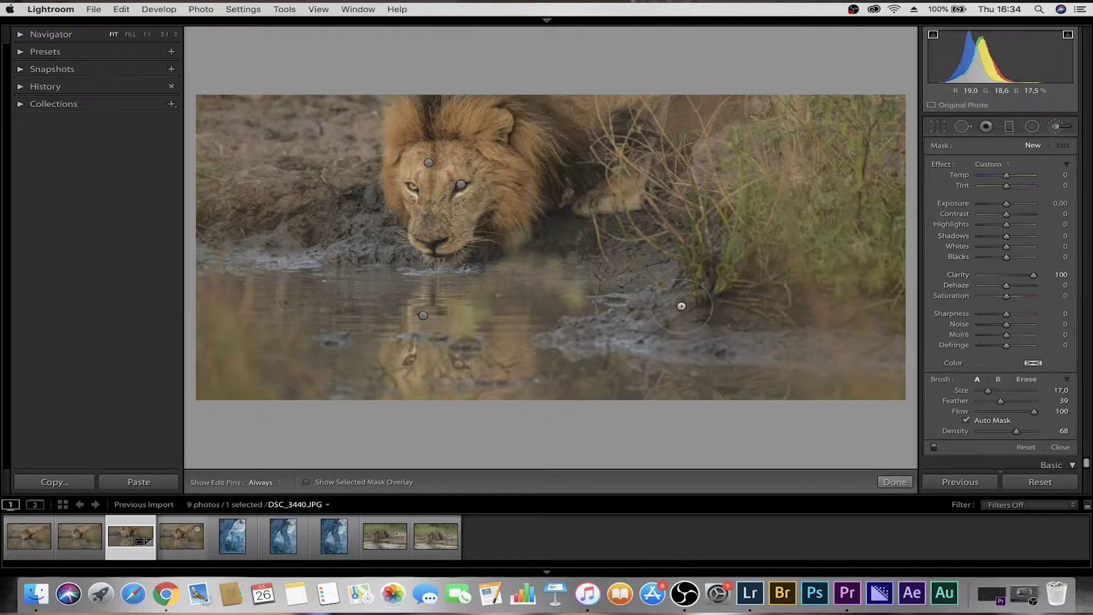
pyautogui.press('h')
pyautogui.press('h')
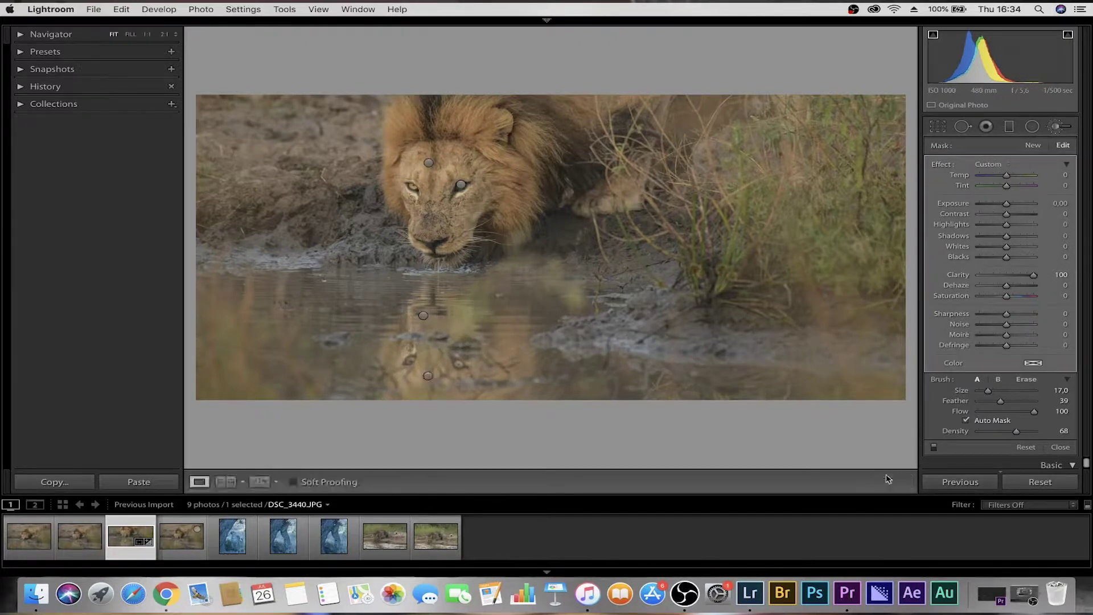
pyautogui.click(895, 482)
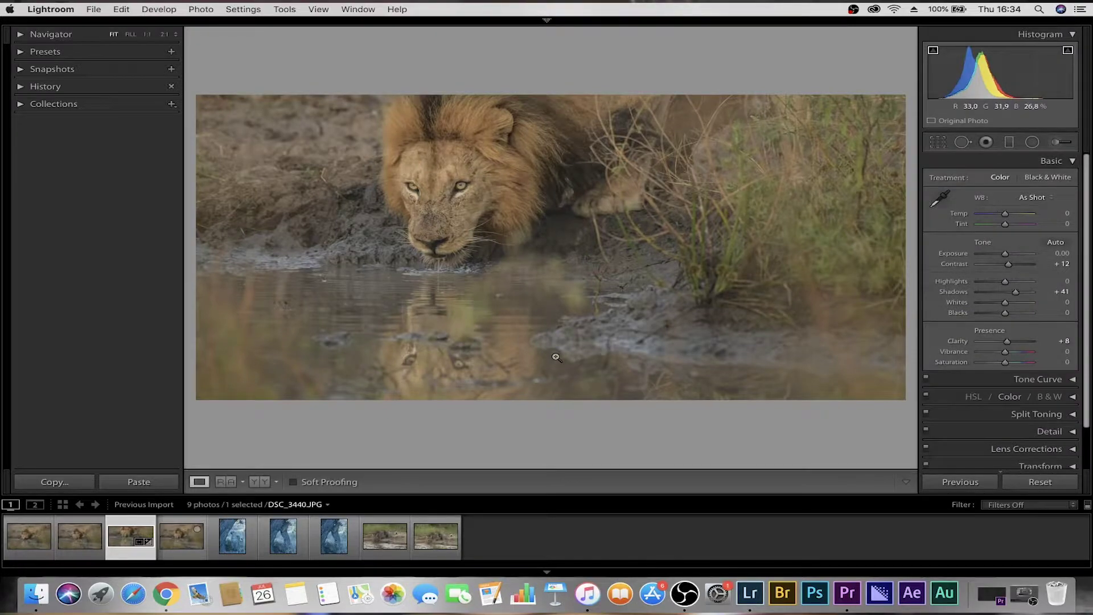
pyautogui.click(476, 205)
pyautogui.click(423, 266)
pyautogui.click(435, 374)
pyautogui.click(436, 367)
pyautogui.click(435, 367)
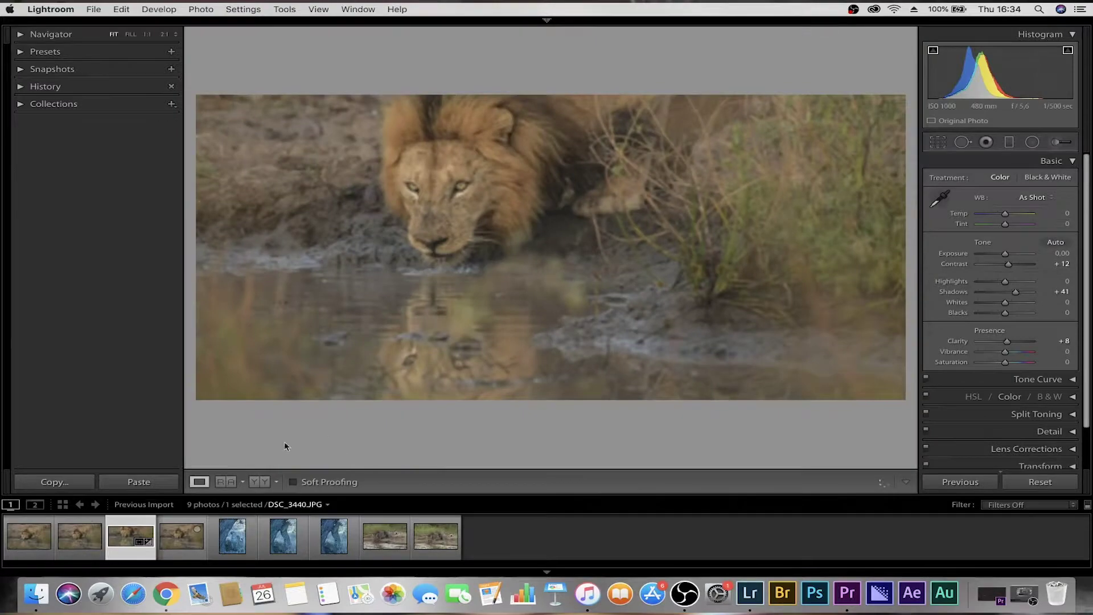
# Step: Open the leopard photo DSC_3615.NEF, warm its white balance to a Temp of 6,610, and check the leopard's head
pyautogui.click(232, 536)
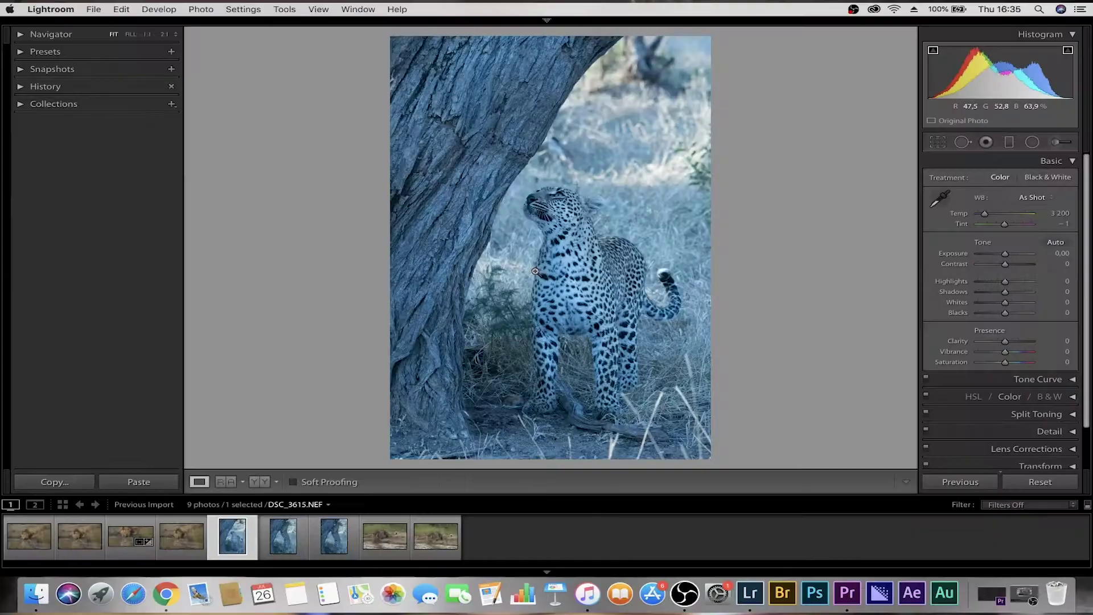
pyautogui.click(568, 206)
pyautogui.click(569, 206)
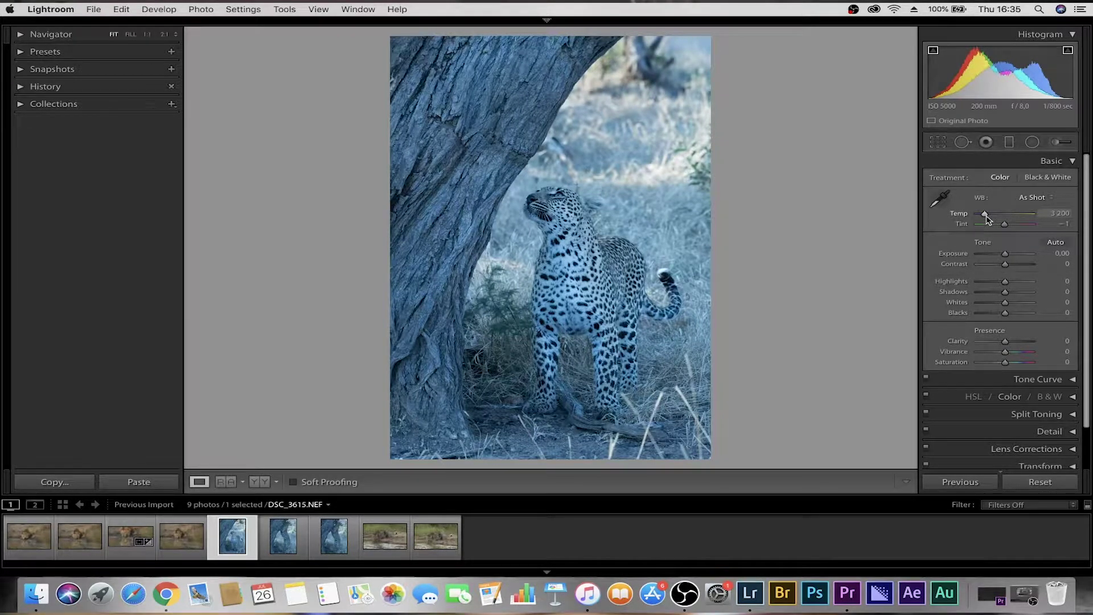
pyautogui.moveTo(986, 216); pyautogui.dragTo(1003, 229)
pyautogui.click(547, 214)
pyautogui.click(530, 228)
# Step: Compare the leopard photos DSC_3628.NEF and DSC_3631.NEF with the warmed DSC_3615.NEF
pyautogui.click(284, 543)
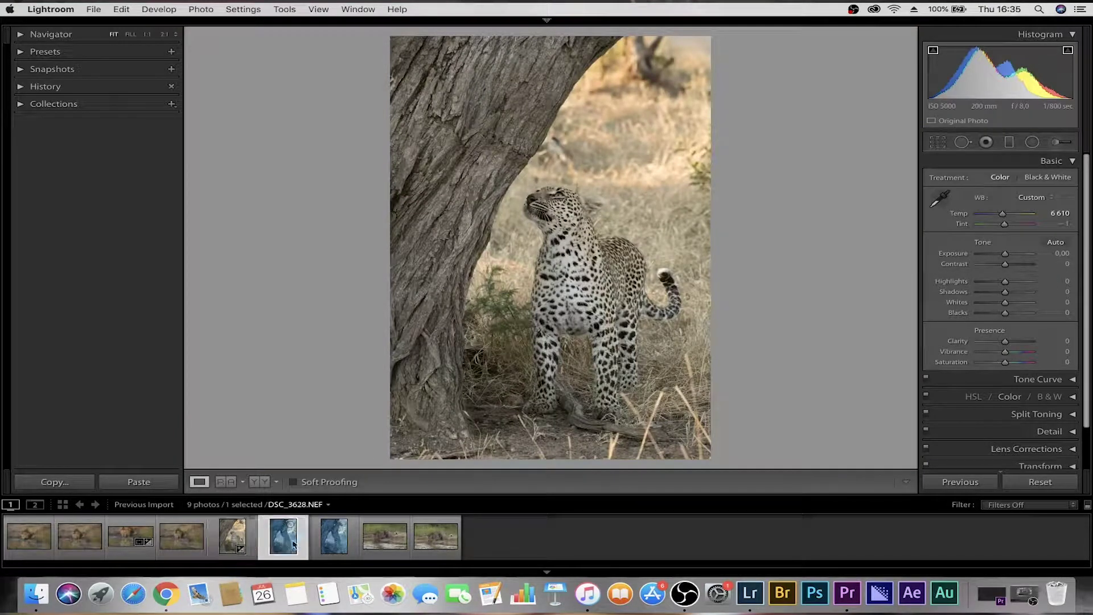
pyautogui.click(329, 543)
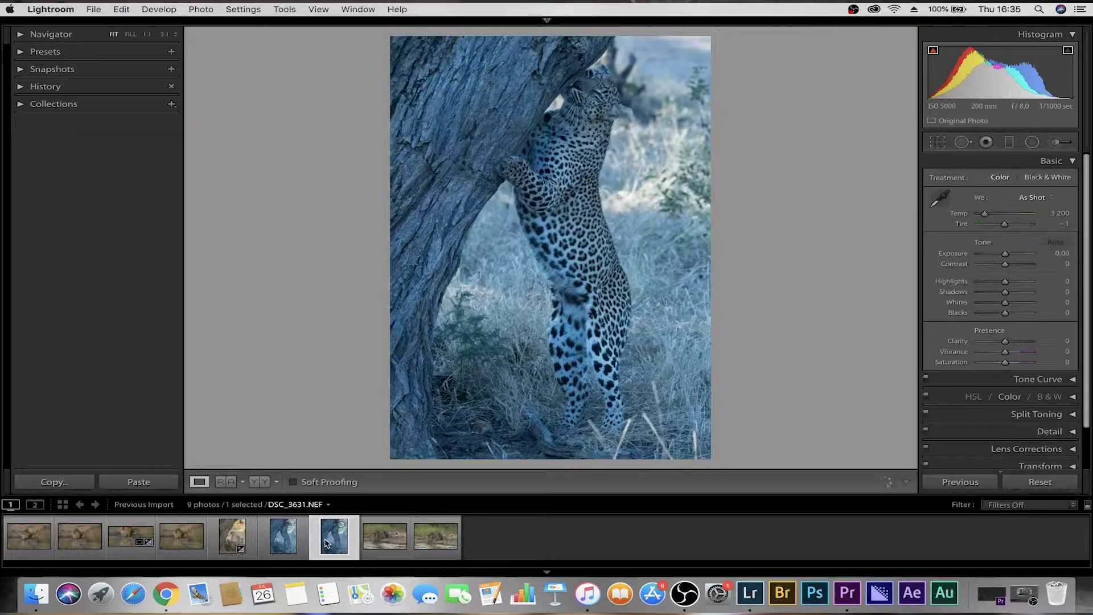
pyautogui.click(293, 535)
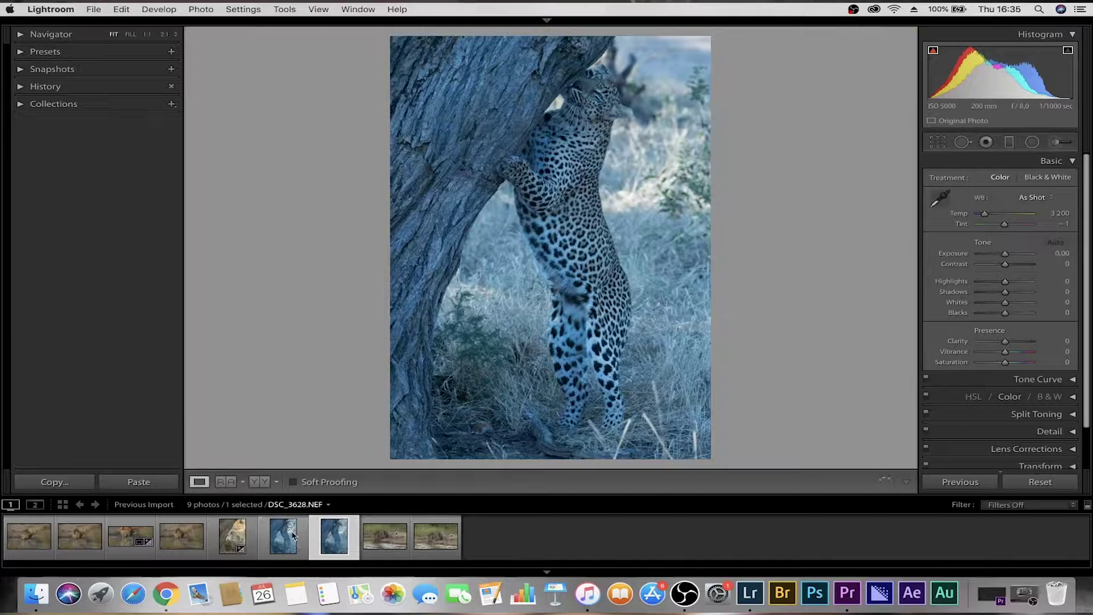
pyautogui.click(235, 538)
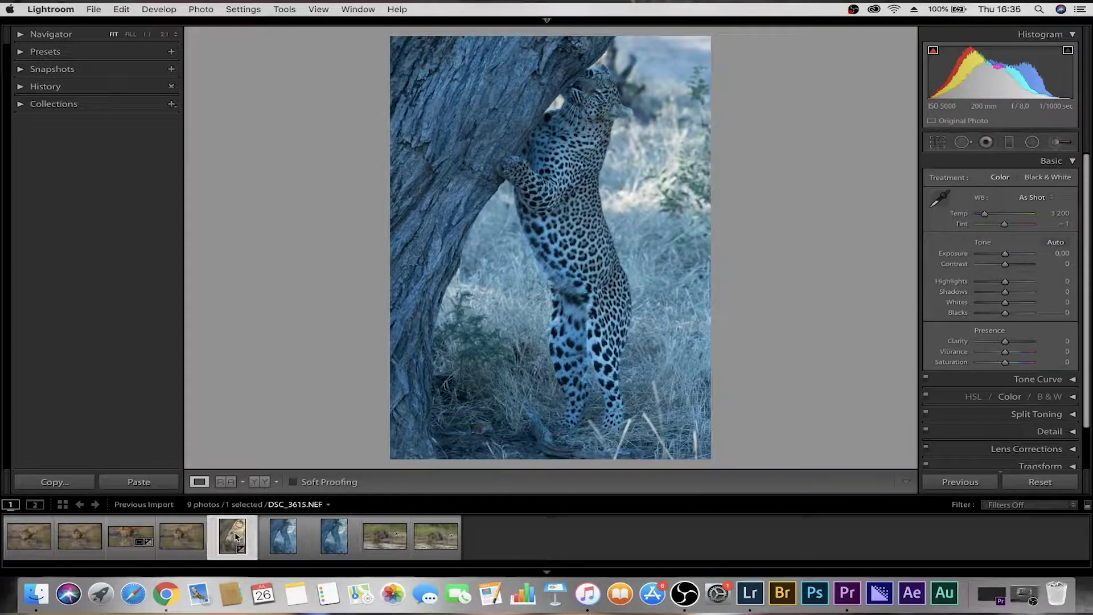
# Step: Crop DSC_3631.NEF, the leopard standing against the tree, by trimming a narrow strip off its right side
pyautogui.click(347, 546)
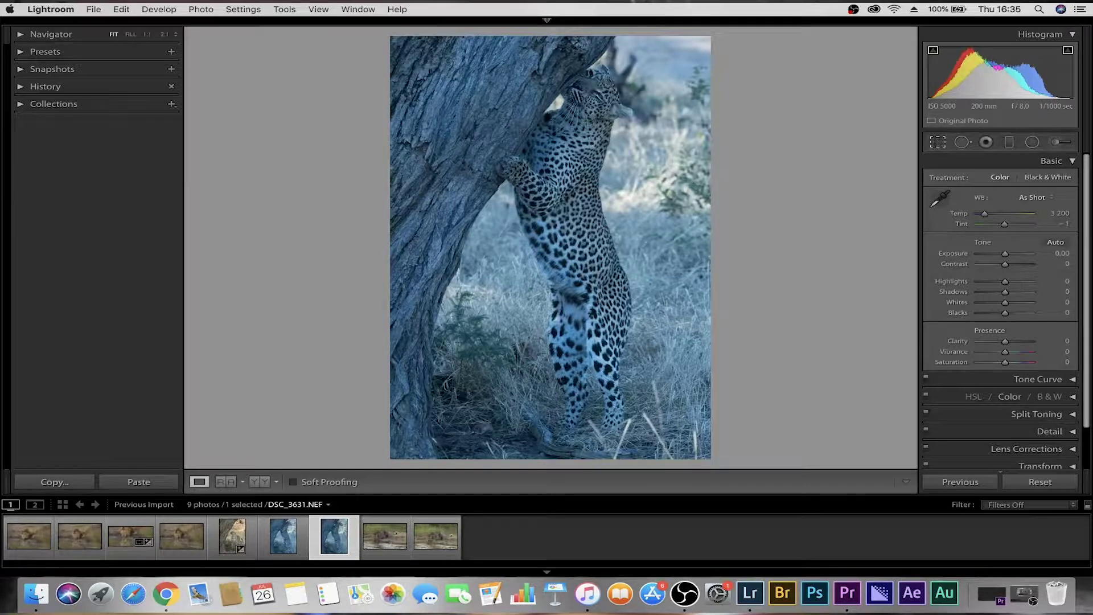
pyautogui.click(938, 142)
pyautogui.moveTo(718, 252); pyautogui.dragTo(706, 252)
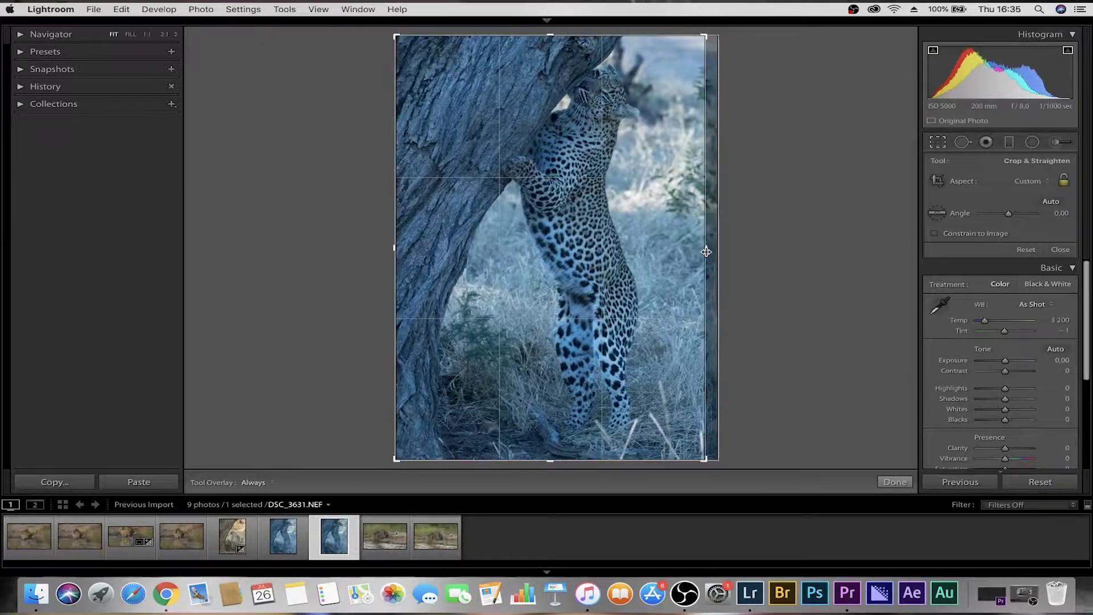
pyautogui.moveTo(599, 460); pyautogui.dragTo(606, 455)
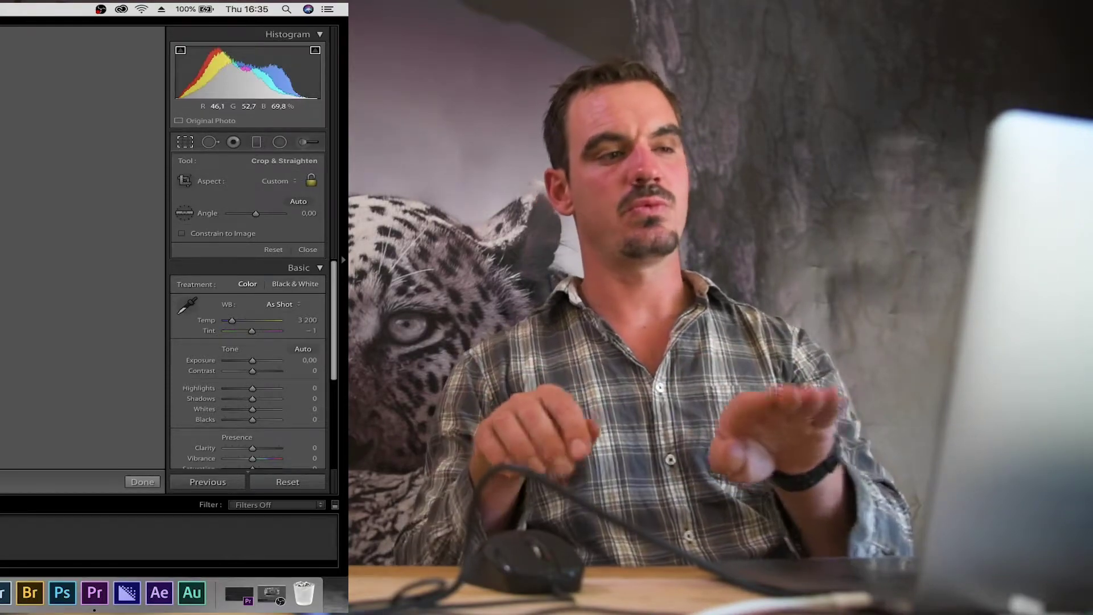
pyautogui.click(142, 482)
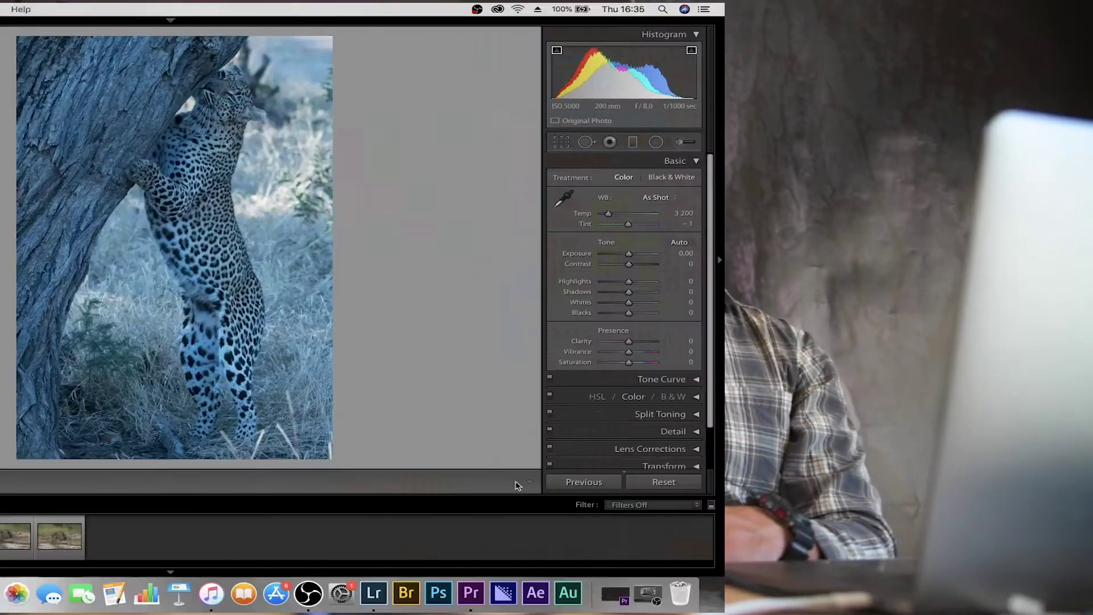
# Step: Crop DSC_3615.NEF to a landscape frame holding the tree trunk and the leopard's head and chest
pyautogui.click(231, 538)
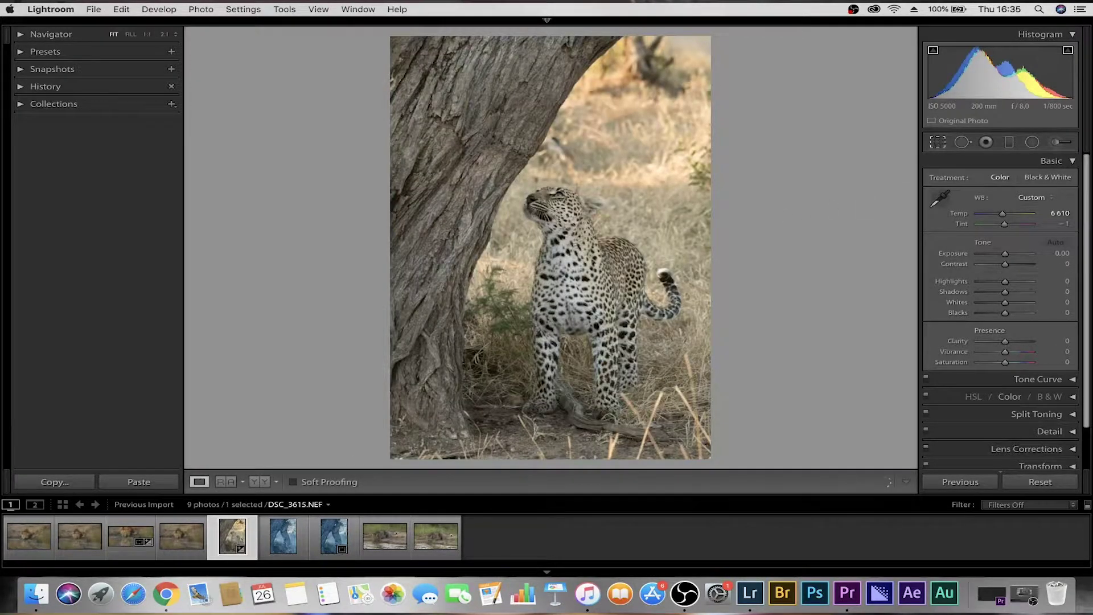
pyautogui.press('r')
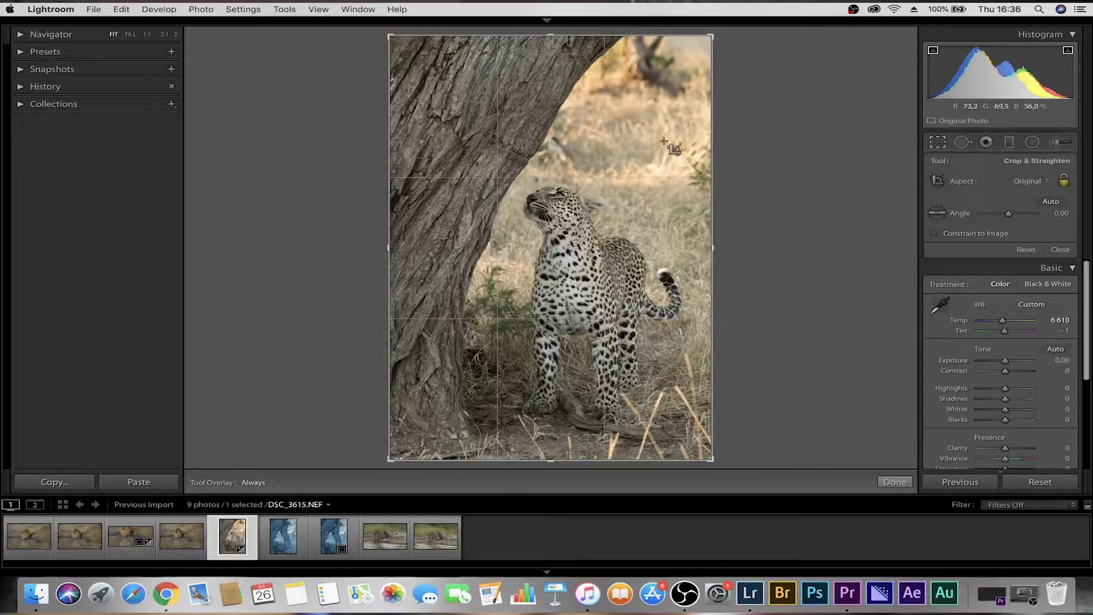
pyautogui.moveTo(551, 35); pyautogui.dragTo(552, 123)
pyautogui.moveTo(551, 406); pyautogui.dragTo(552, 314)
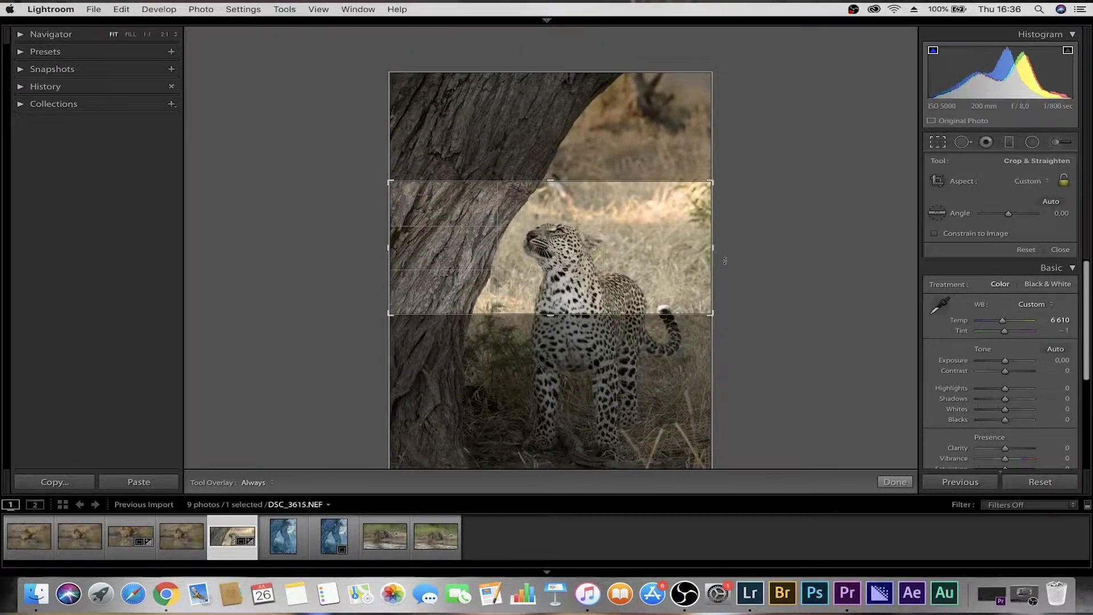
pyautogui.moveTo(712, 250); pyautogui.dragTo(675, 253)
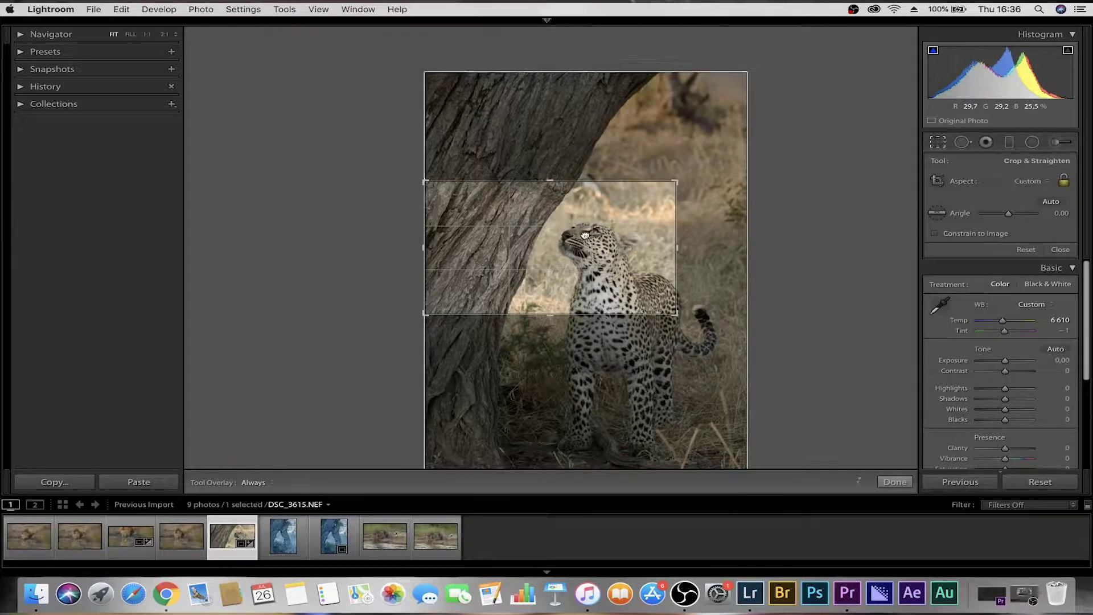
pyautogui.moveTo(585, 235); pyautogui.dragTo(584, 233)
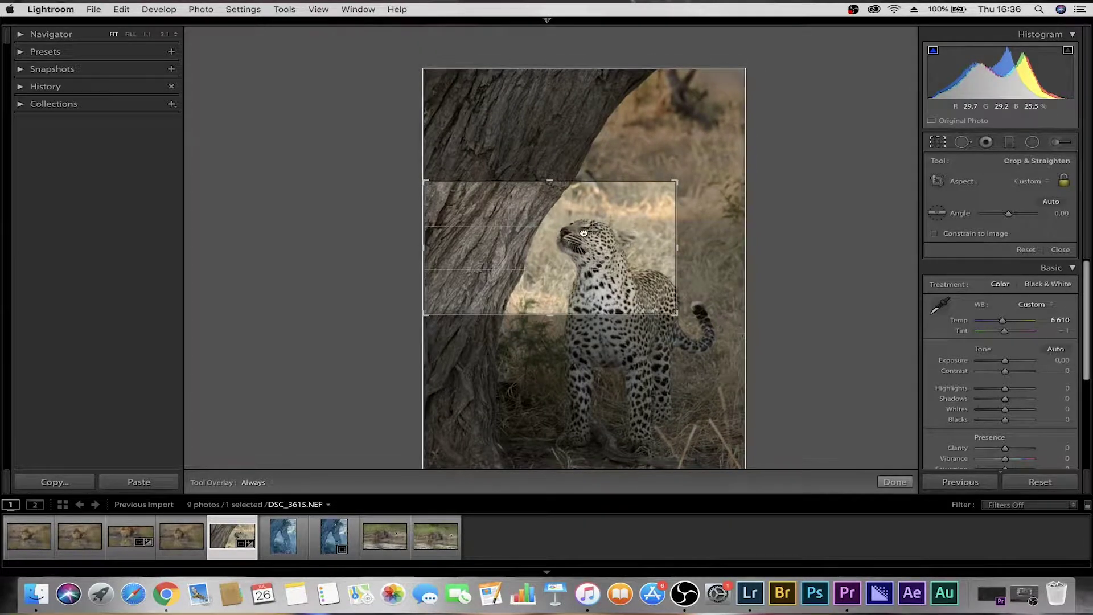
pyautogui.click(895, 482)
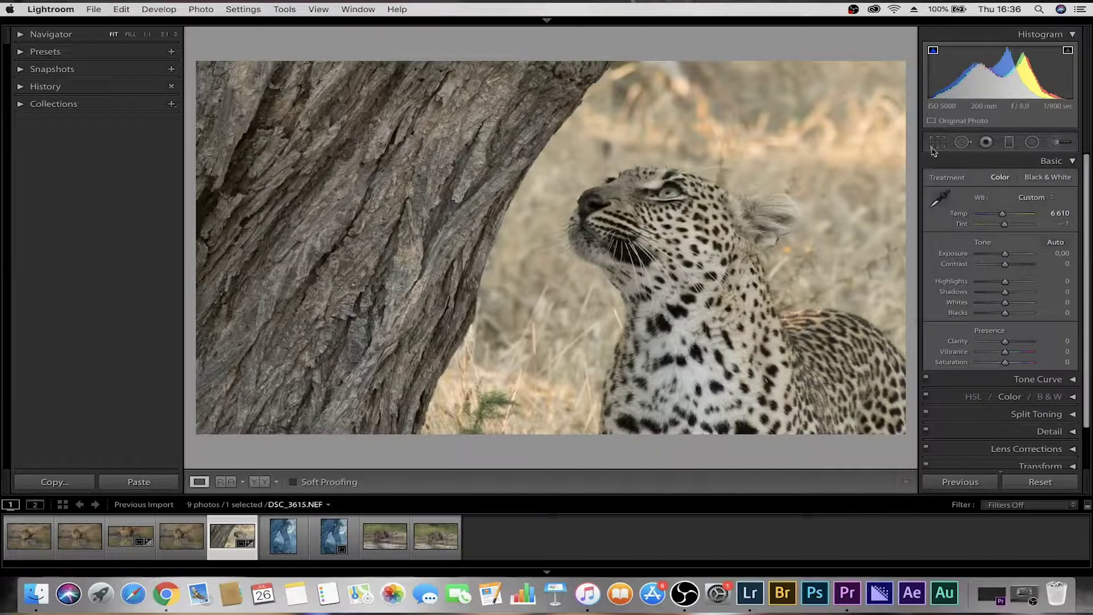
# Step: Inspect the cropped leopard's eye and face up close, and collapse the Basic adjustments
pyautogui.click(676, 201)
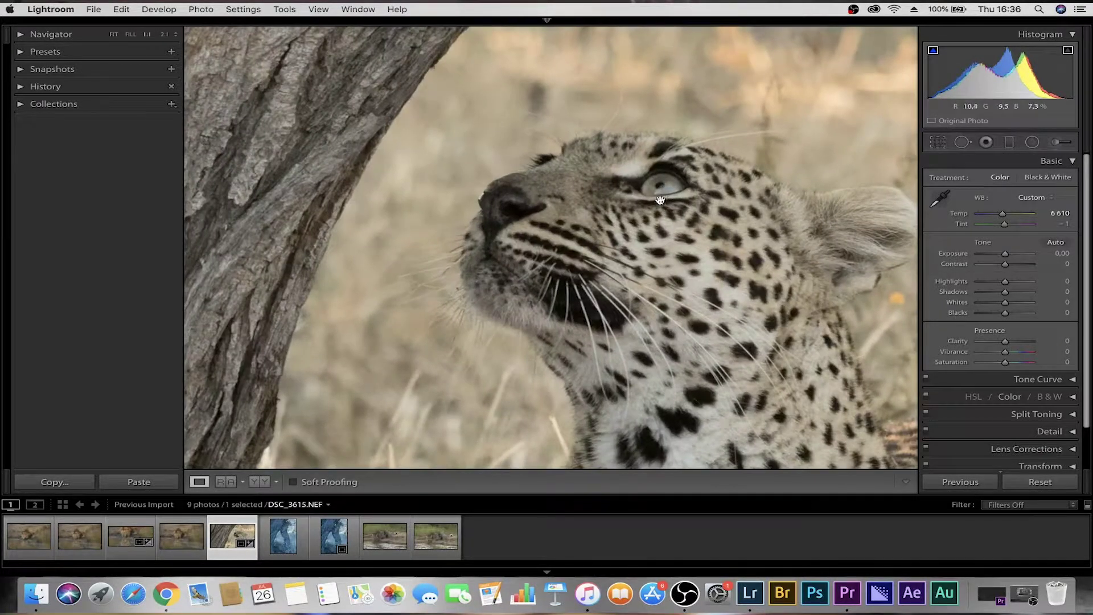
pyautogui.click(610, 258)
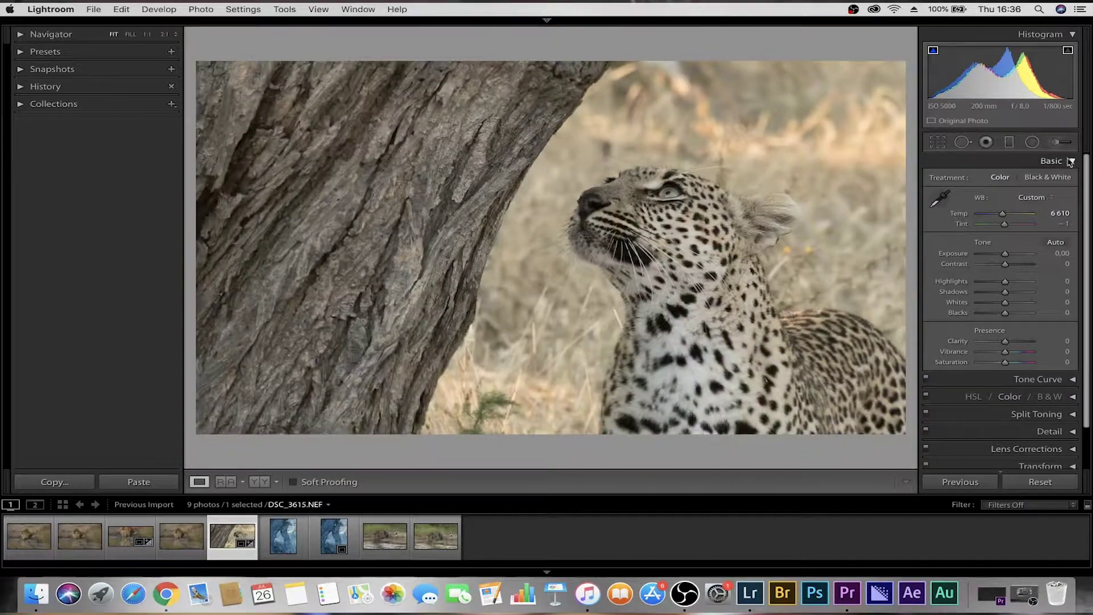
pyautogui.click(1072, 162)
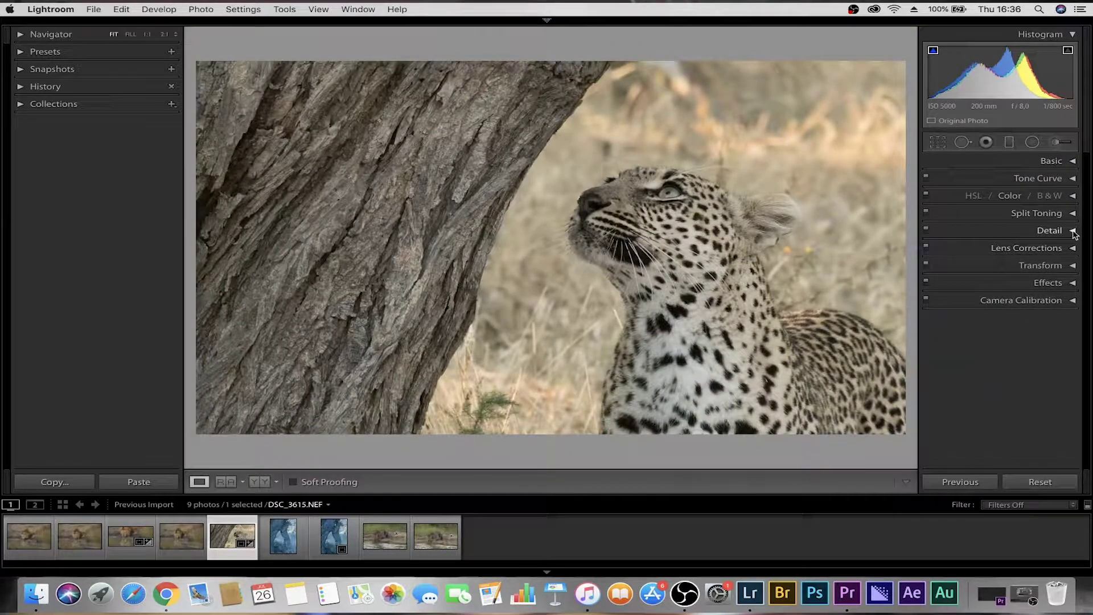
# Step: Set luminance noise reduction to 24 and sharpening amount to 58 on the leopard photo, checking the face up close
pyautogui.click(1074, 231)
pyautogui.scroll(-5, 1013, 295)
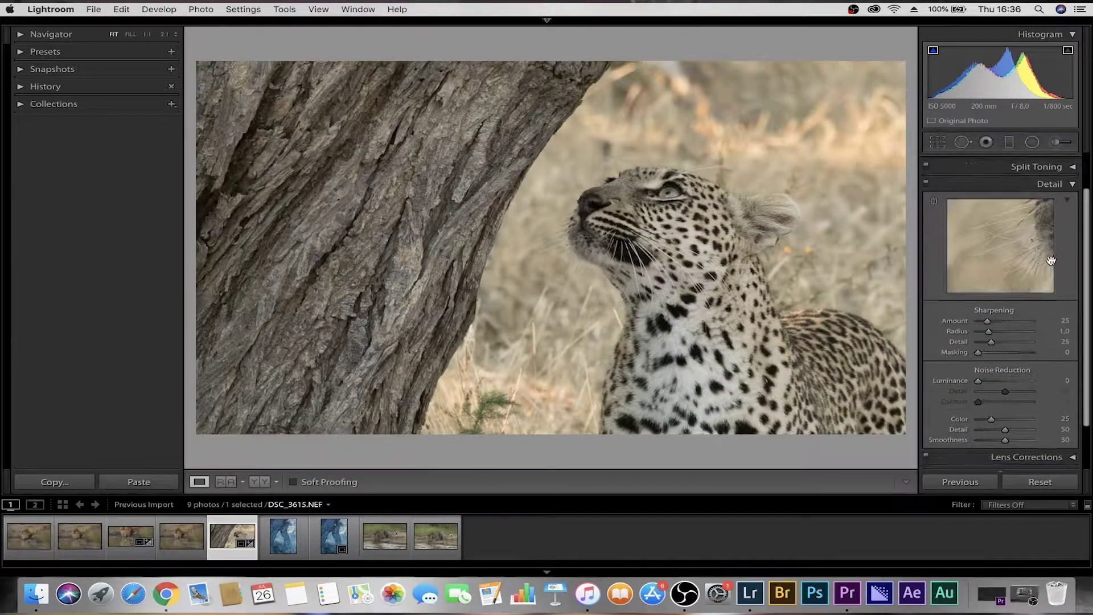
pyautogui.scroll(-2, 1013, 296)
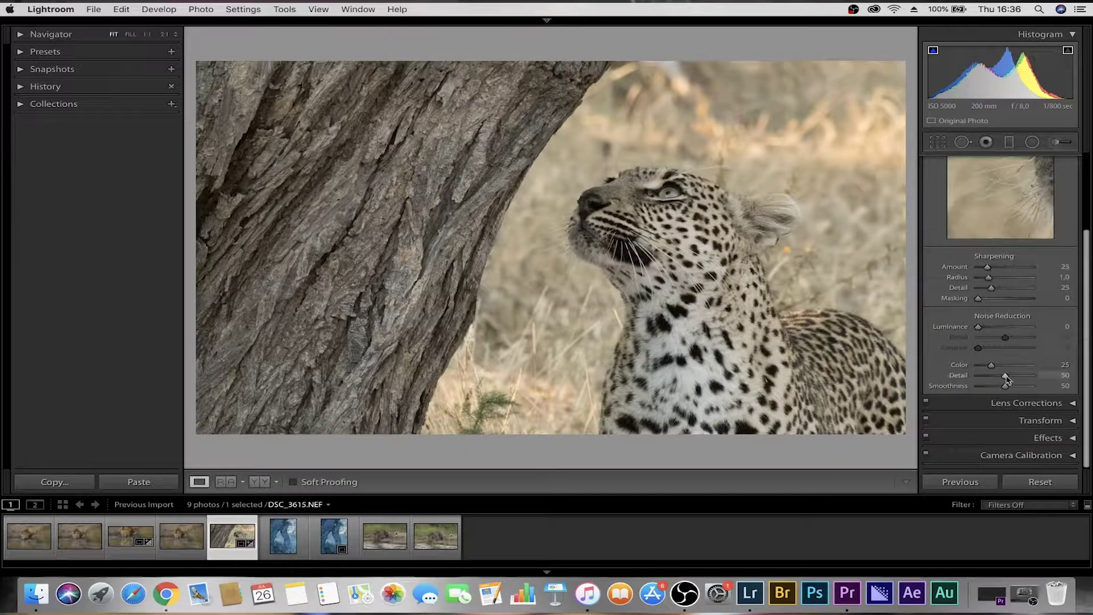
pyautogui.moveTo(979, 329); pyautogui.dragTo(990, 335)
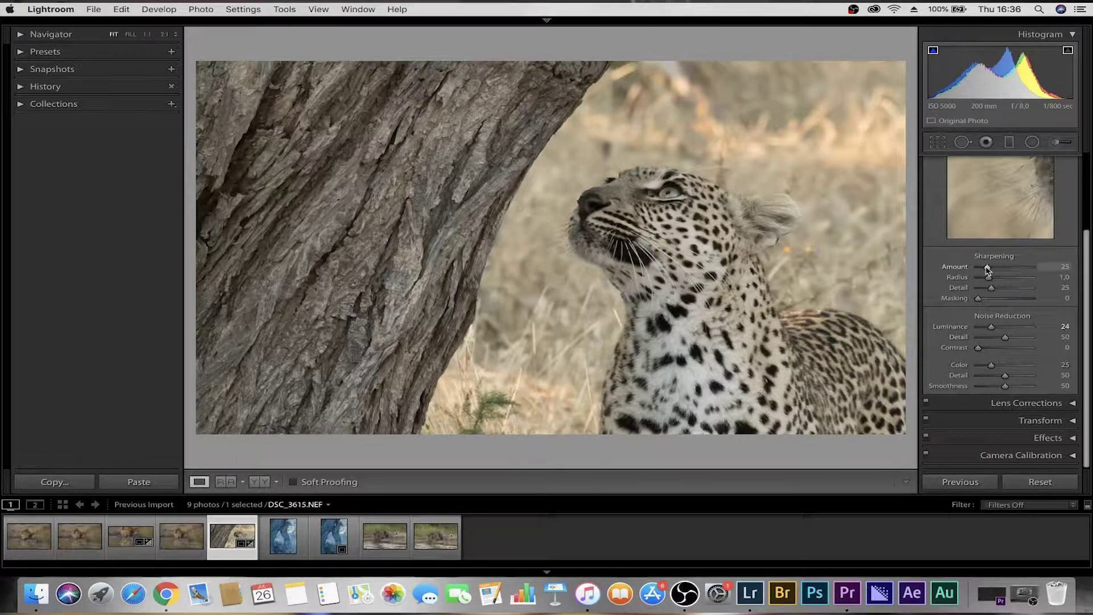
pyautogui.press('z')
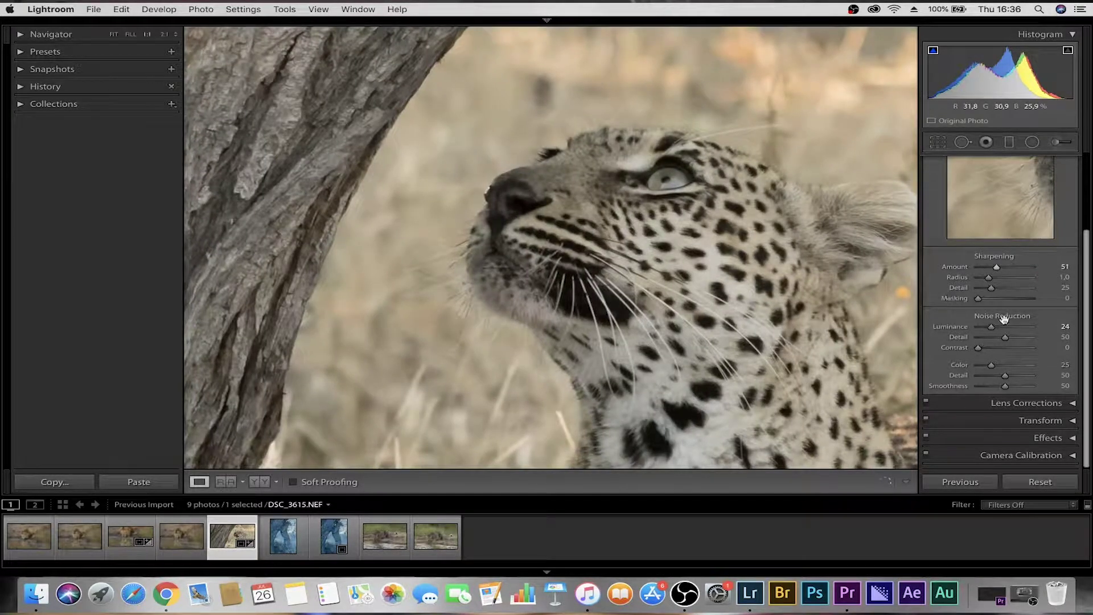
pyautogui.moveTo(1002, 273); pyautogui.dragTo(1011, 276)
pyautogui.click(634, 211)
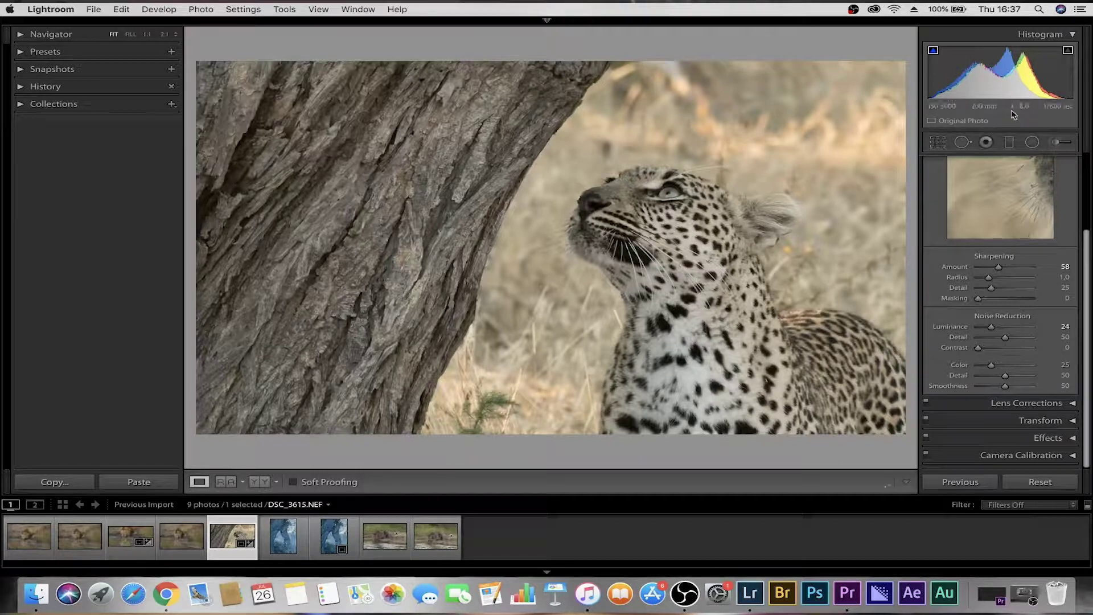
pyautogui.scroll(3, 1030, 210)
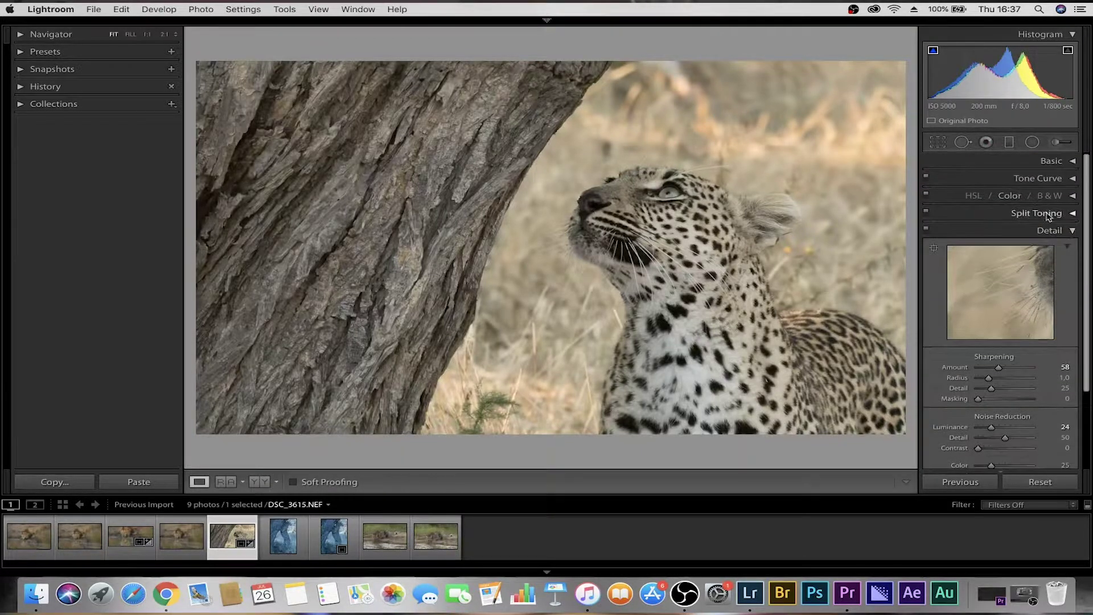
pyautogui.click(1073, 230)
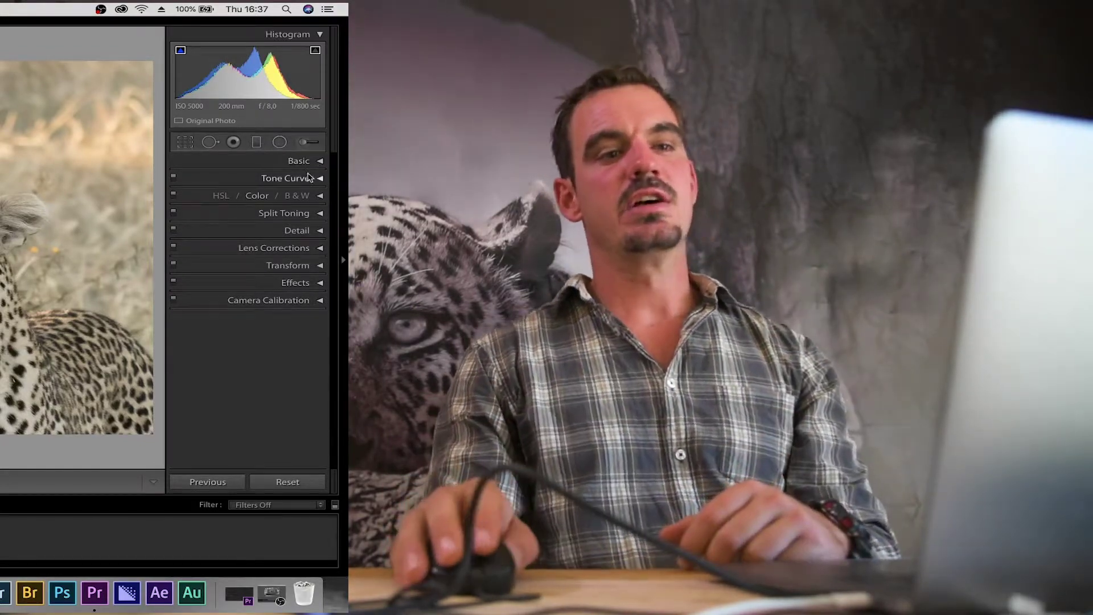
# Step: Raise the photo's Shadows to +100 in the Basic adjustments
pyautogui.click(323, 162)
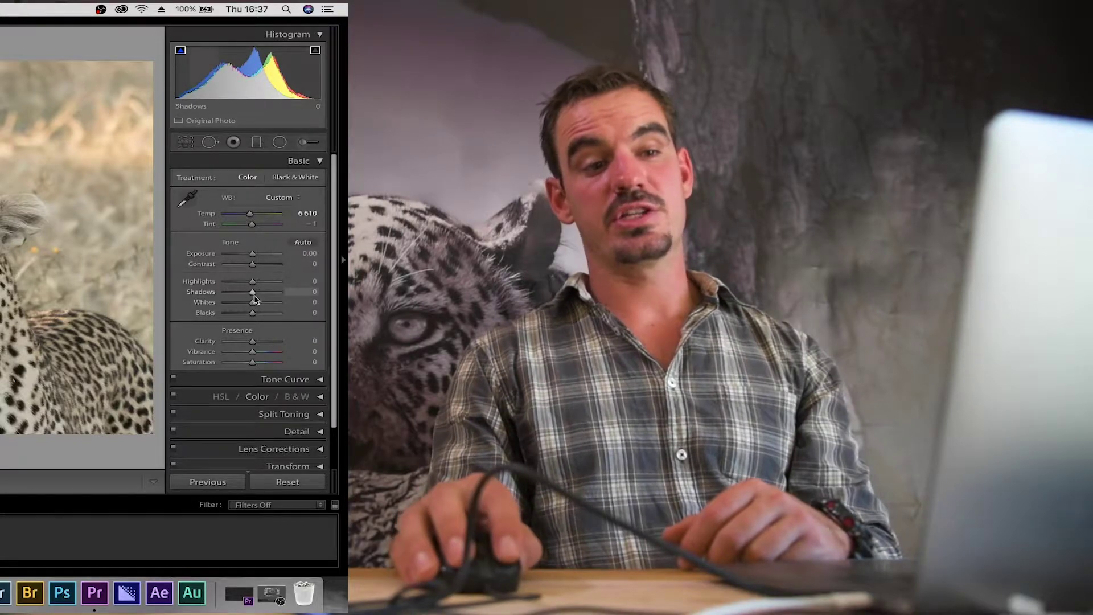
pyautogui.click(283, 292)
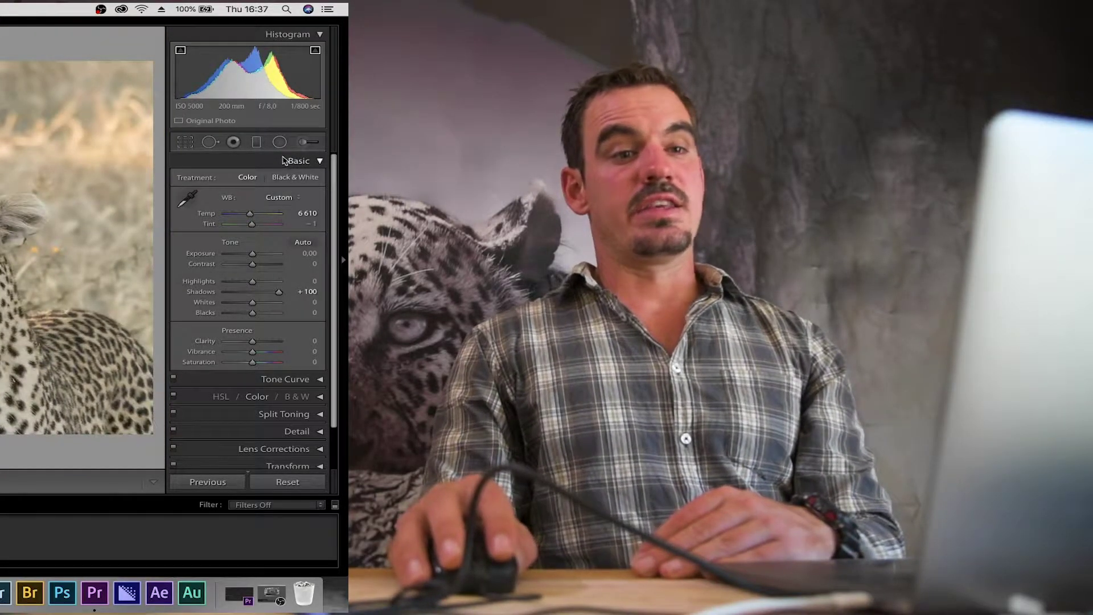
pyautogui.click(283, 161)
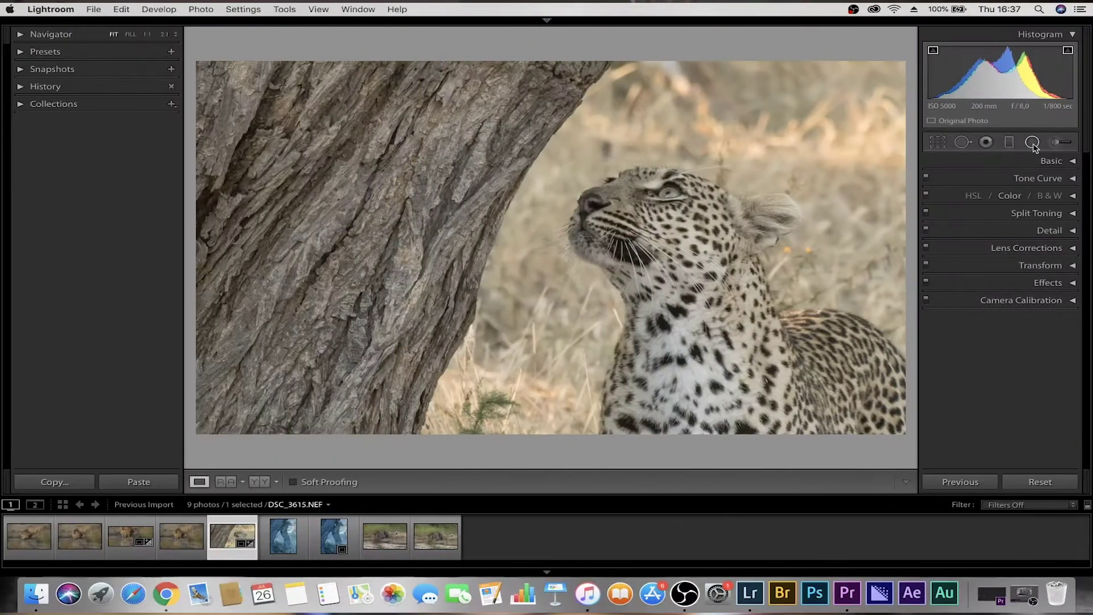
# Step: Add a radial filter over the gap between the tree trunk and the leopard, with Clarity reset and Exposure at -1.15
pyautogui.click(1032, 143)
pyautogui.moveTo(553, 173); pyautogui.dragTo(669, 283)
pyautogui.doubleClick(1033, 290)
pyautogui.moveTo(1006, 219); pyautogui.dragTo(998, 219)
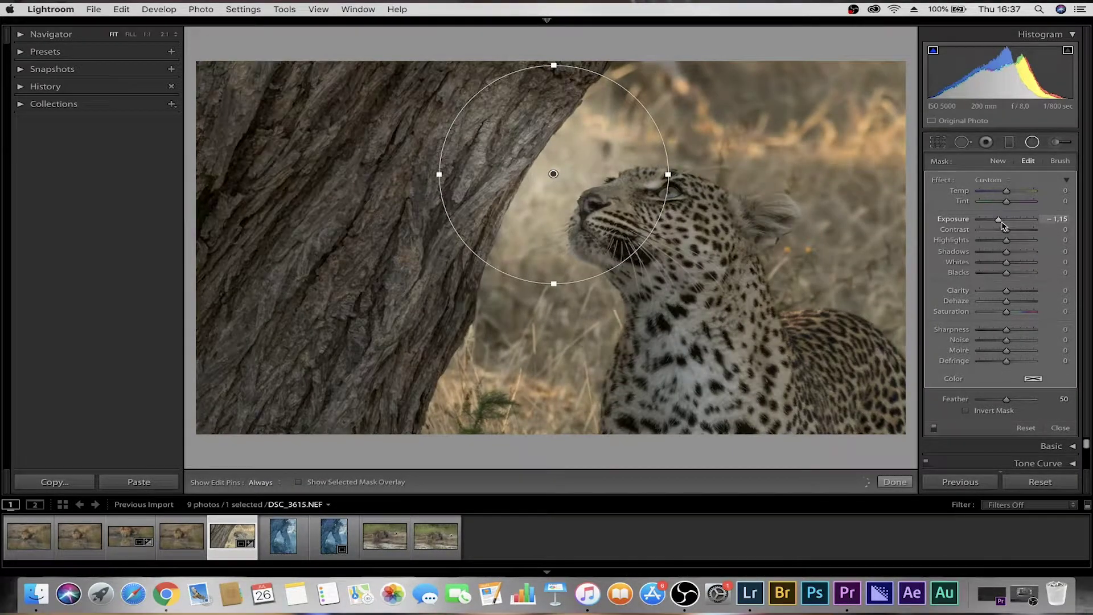
pyautogui.moveTo(553, 175); pyautogui.dragTo(506, 231)
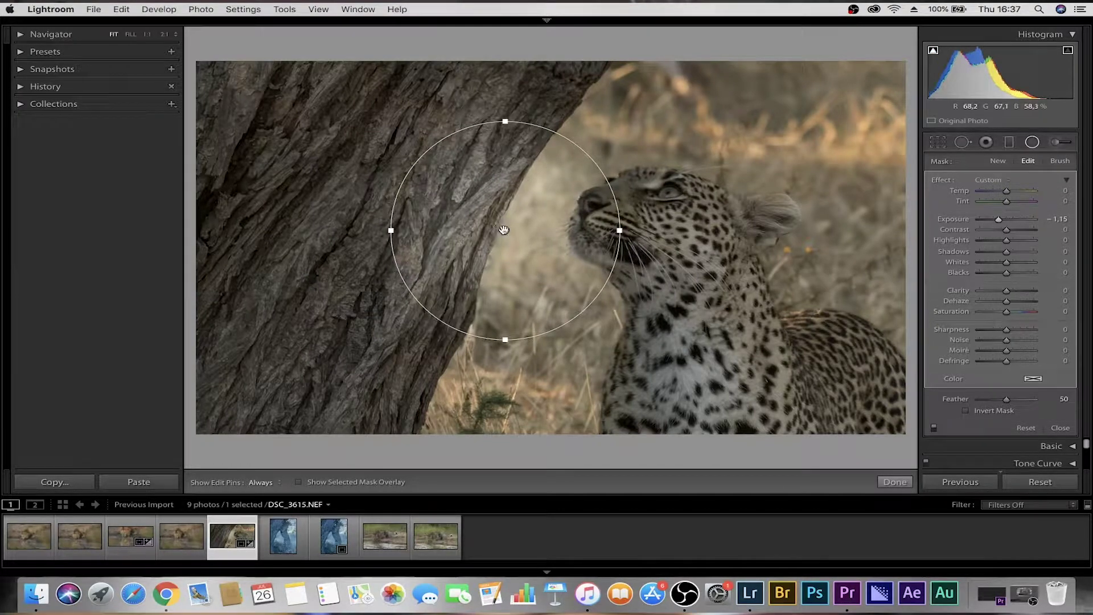
# Step: Invert the radial filter's mask, set its Feather to 76, centre it on the leopard's mouth and stretch it taller
pyautogui.moveTo(504, 230)
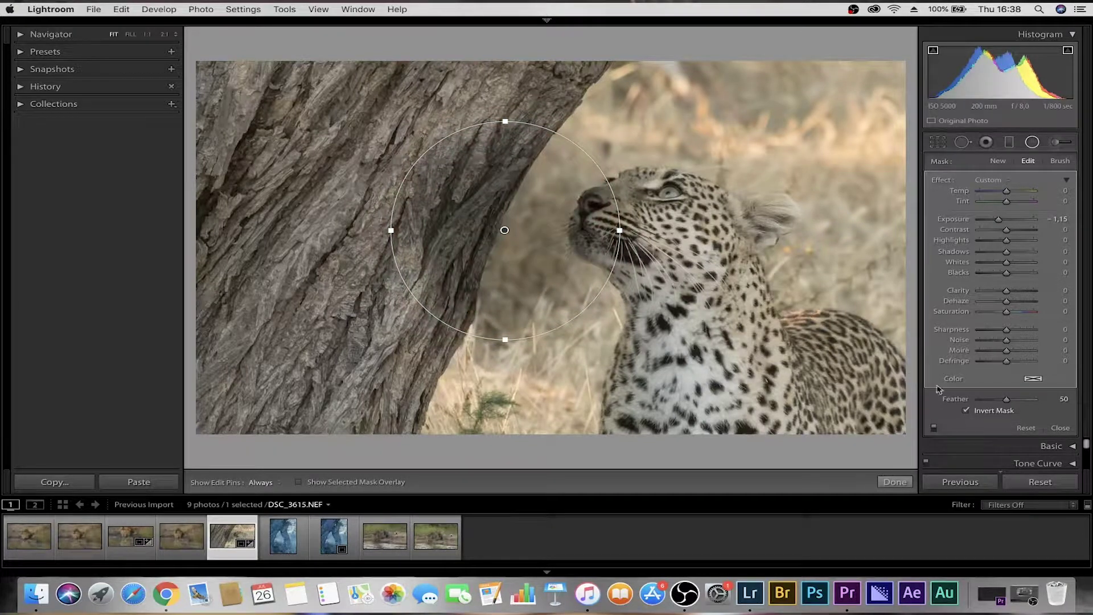
pyautogui.moveTo(1017, 404); pyautogui.dragTo(1023, 405)
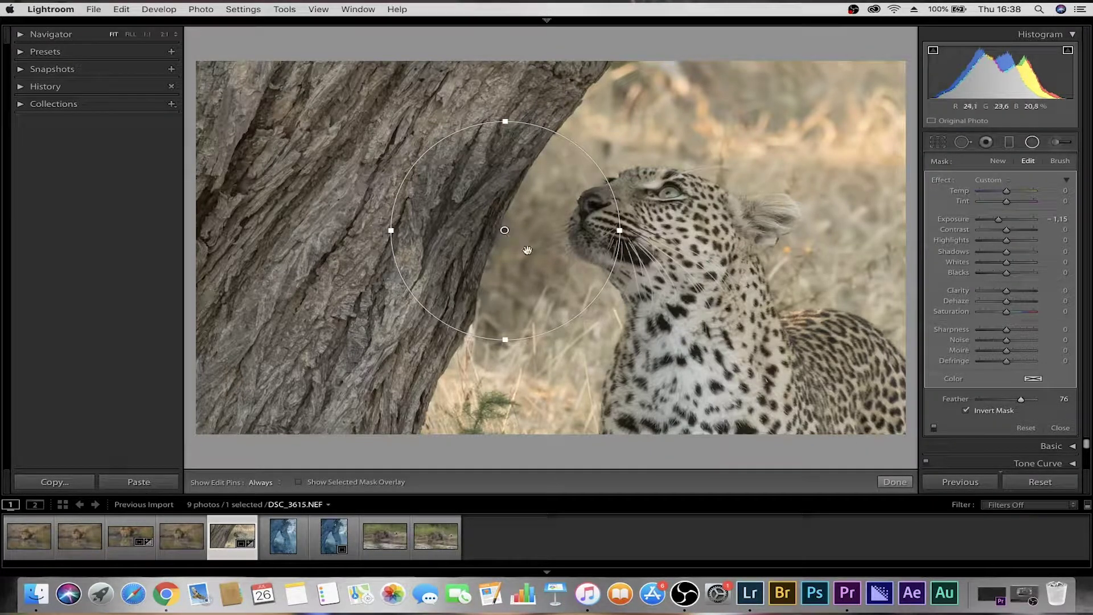
pyautogui.moveTo(501, 230)
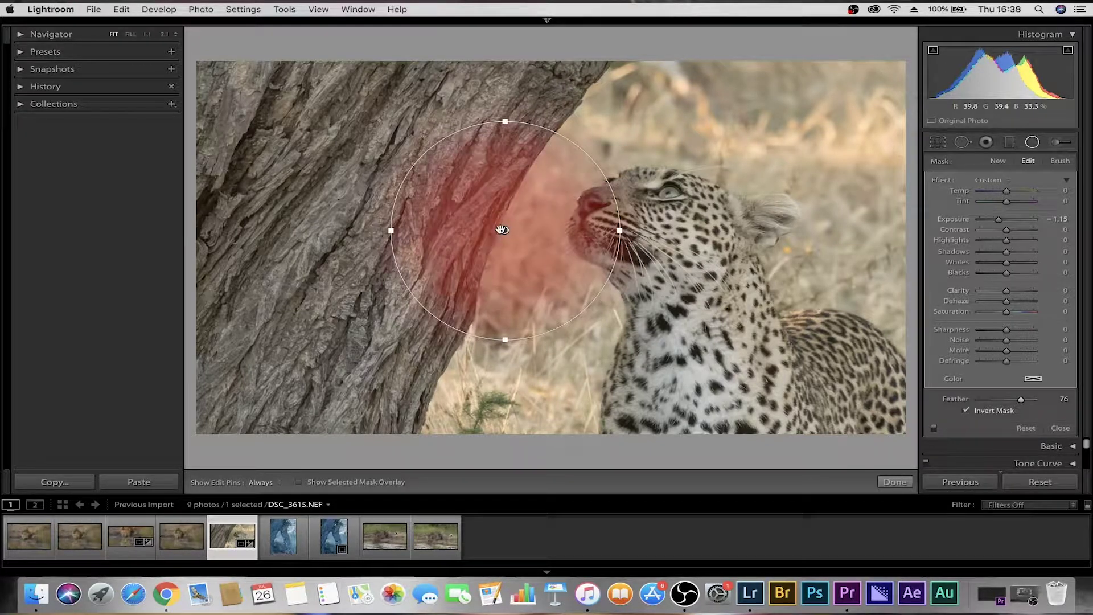
pyautogui.moveTo(503, 229); pyautogui.dragTo(580, 243)
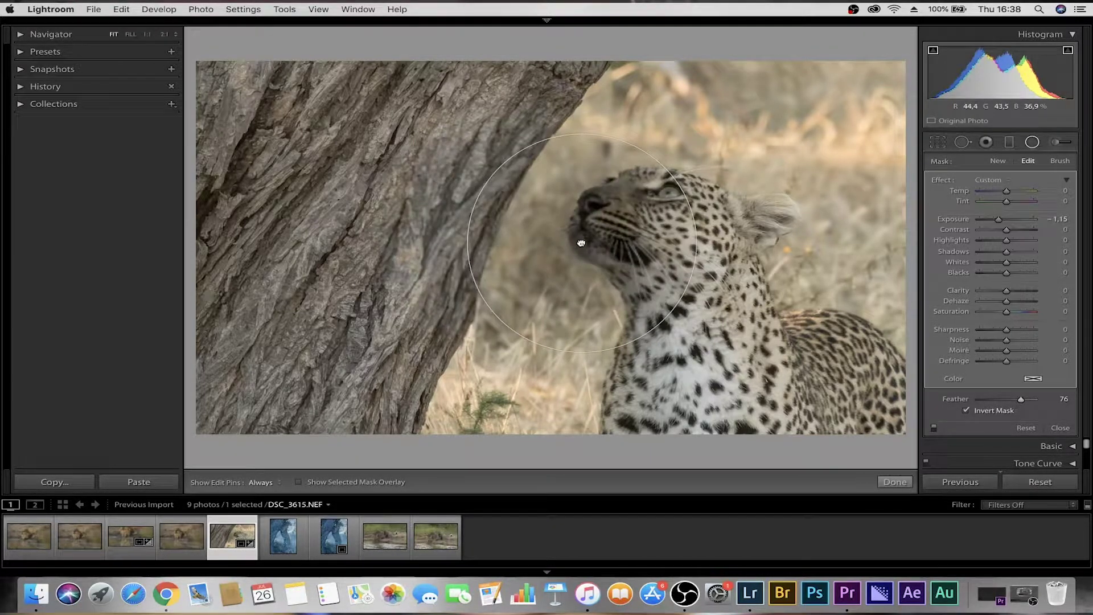
pyautogui.moveTo(581, 352); pyautogui.dragTo(581, 397)
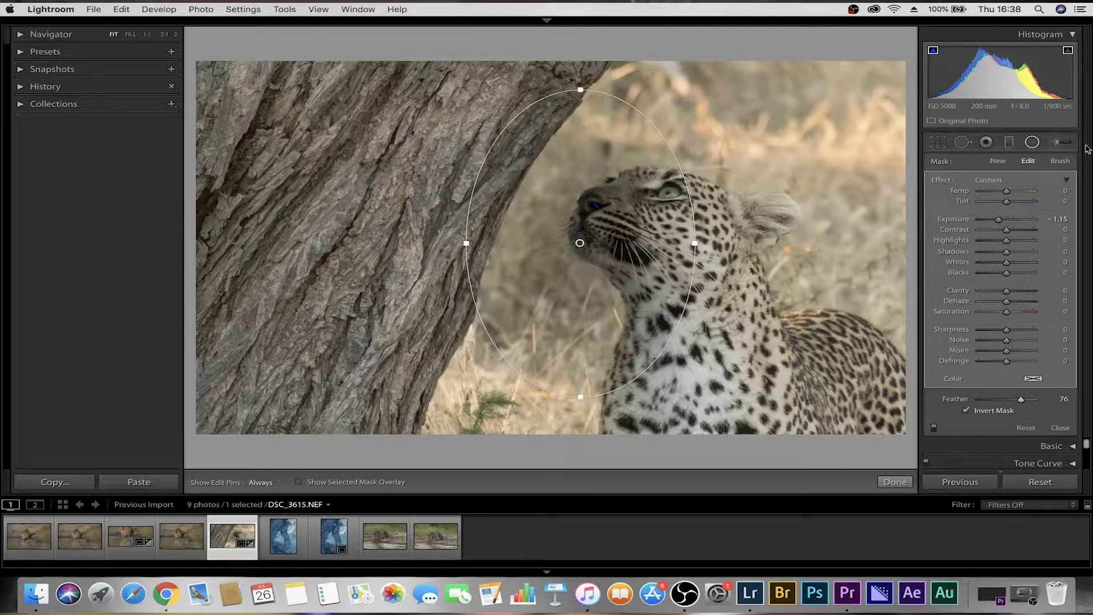
# Step: Add a second, non-inverted radial filter around the leopard's head, with Clarity 100, Exposure 0 and Feather 50
pyautogui.click(998, 162)
pyautogui.moveTo(671, 136); pyautogui.dragTo(814, 295)
pyautogui.moveTo(672, 130); pyautogui.dragTo(603, 244)
pyautogui.click(593, 245)
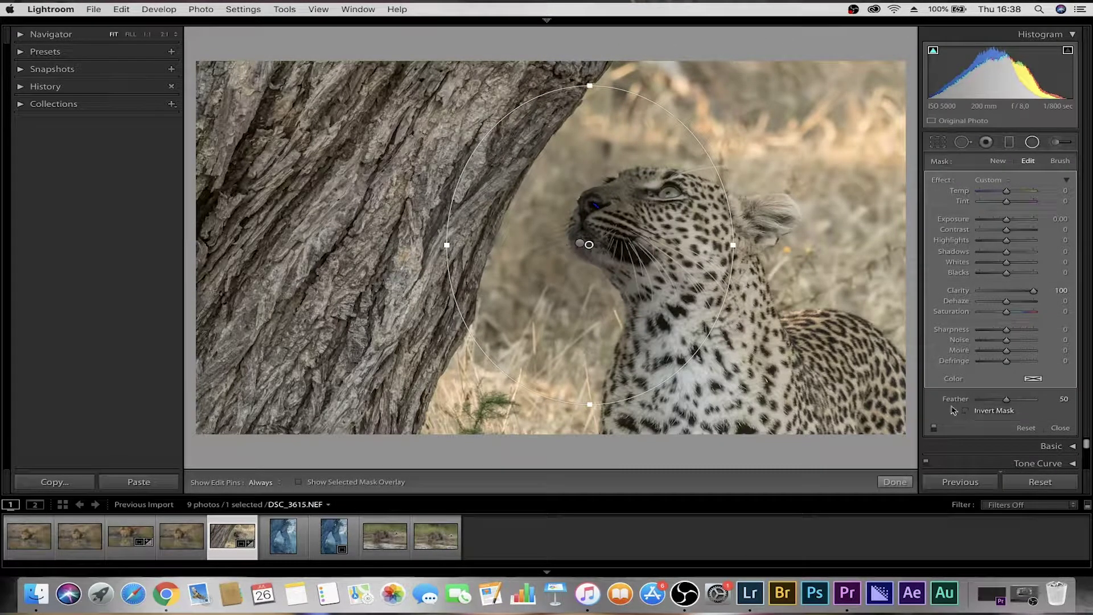
pyautogui.moveTo(588, 245); pyautogui.dragTo(592, 241)
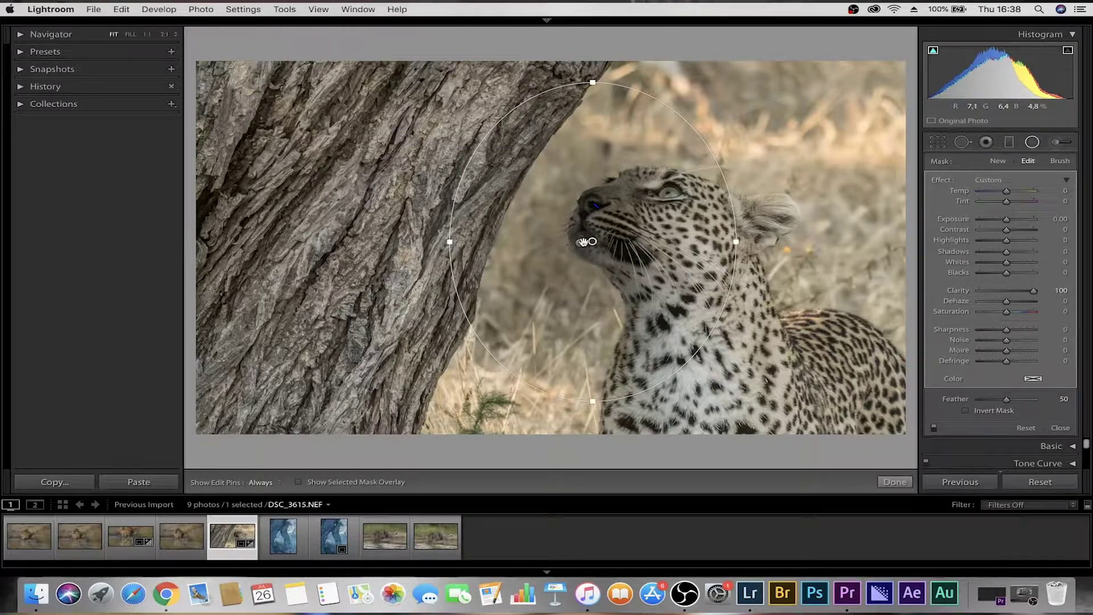
# Step: Enlarge the inverted radial filter around the leopard's head and chest, centre it below the cheek, and reset its Exposure to 0
pyautogui.click(581, 242)
pyautogui.moveTo(571, 244); pyautogui.dragTo(632, 251)
pyautogui.moveTo(642, 101); pyautogui.dragTo(641, 52)
pyautogui.moveTo(528, 254); pyautogui.dragTo(417, 257)
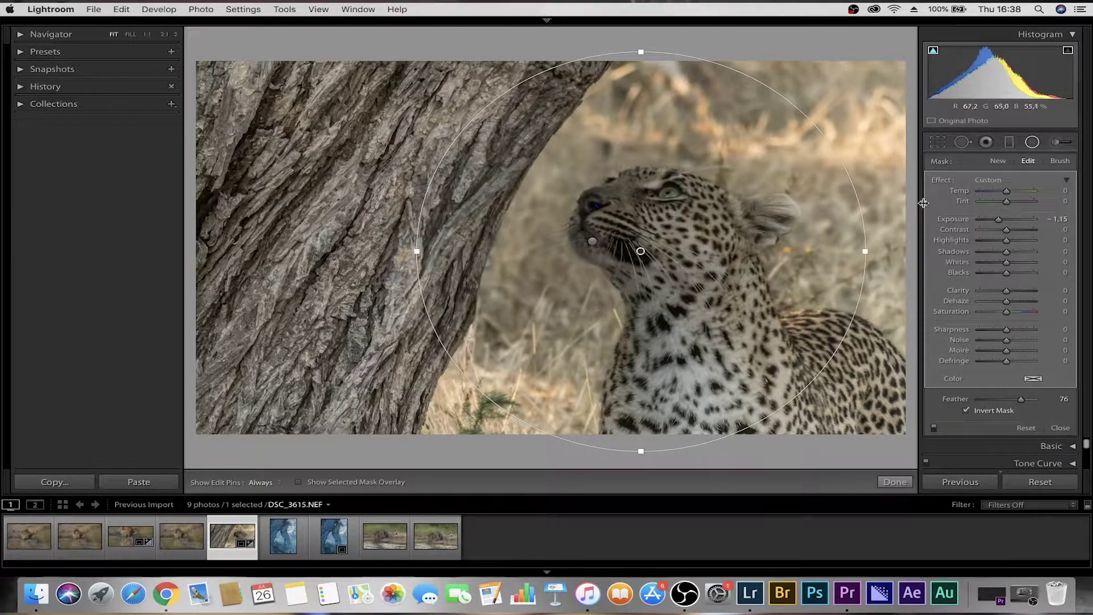
pyautogui.doubleClick(1003, 222)
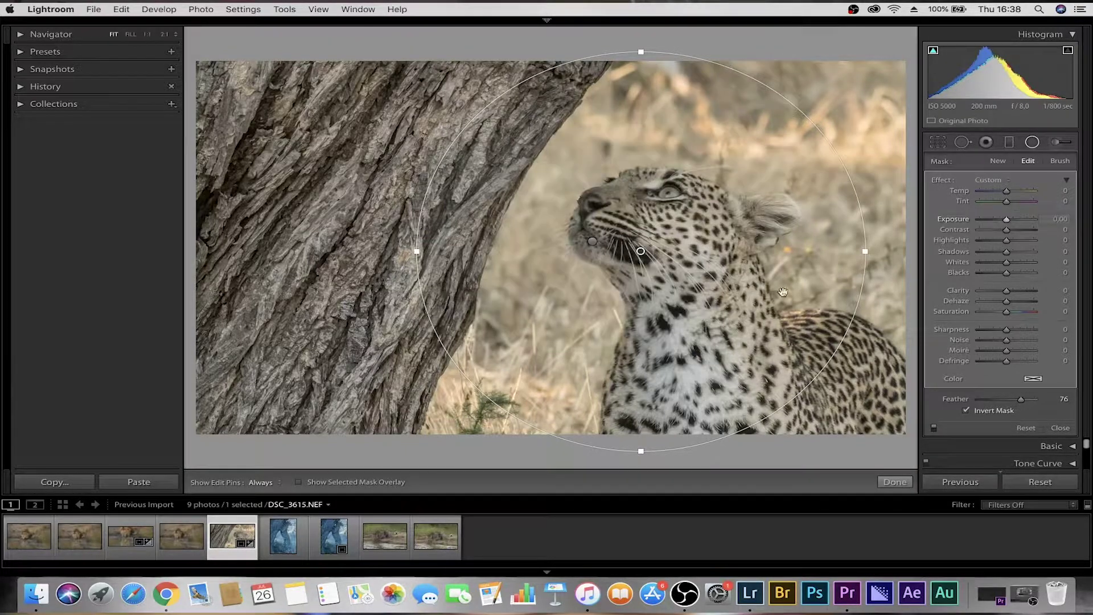
pyautogui.moveTo(639, 452); pyautogui.dragTo(640, 458)
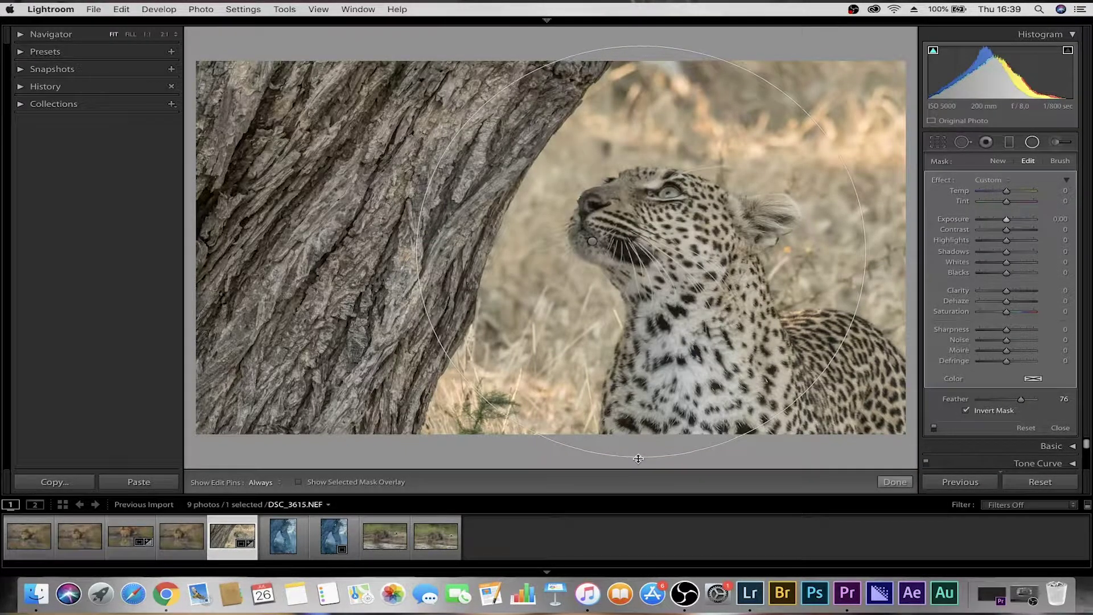
pyautogui.moveTo(866, 252); pyautogui.dragTo(829, 253)
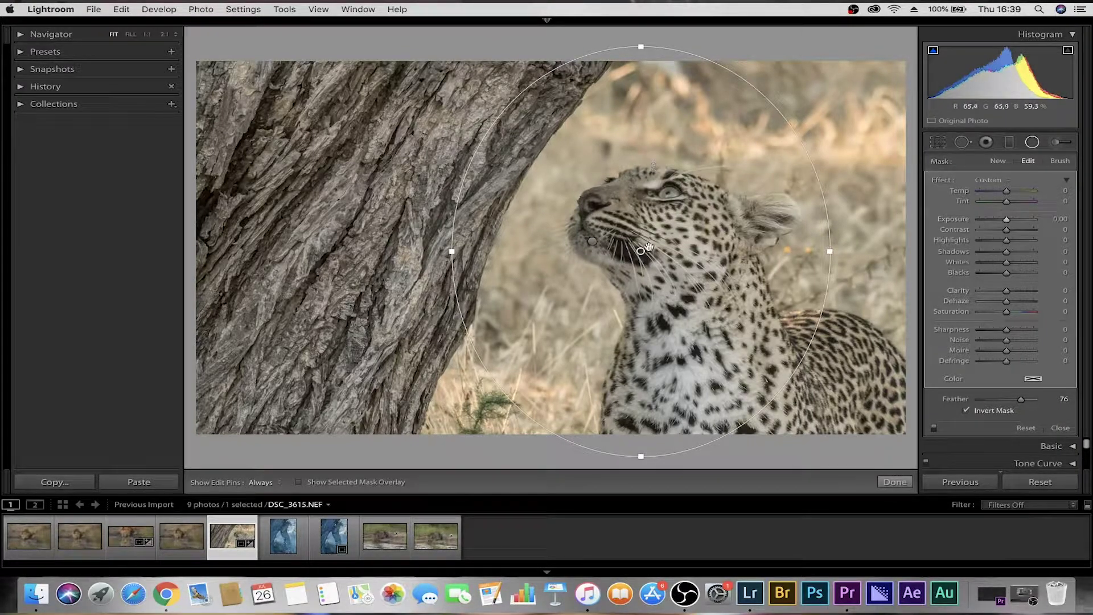
# Step: Enlarge the non-inverted radial filter and move it to nearly coincide with the inverted one around the head and chest
pyautogui.click(595, 243)
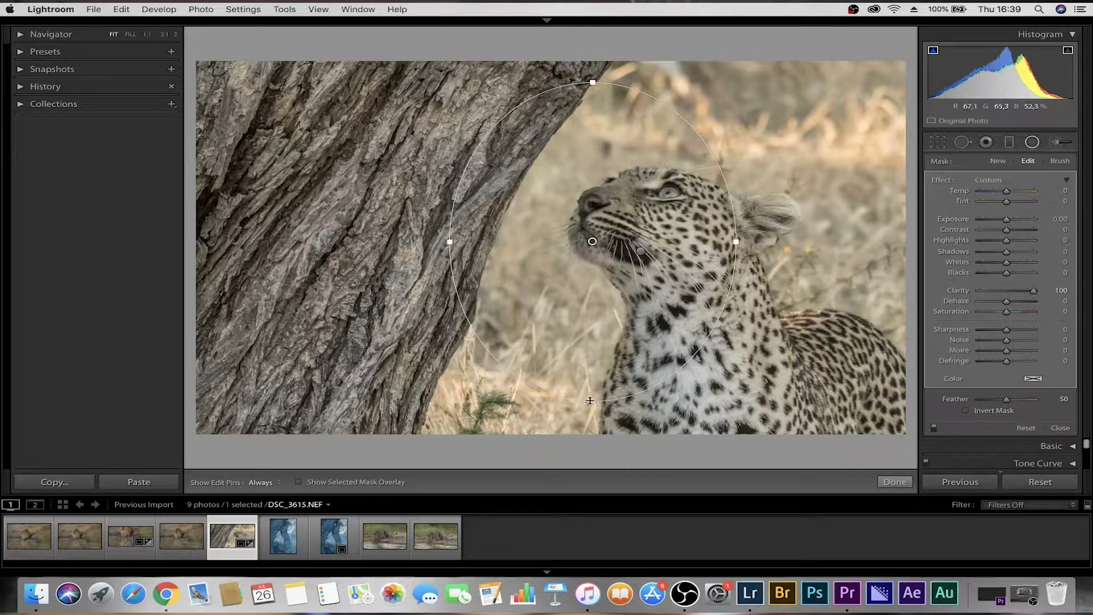
pyautogui.moveTo(589, 404); pyautogui.dragTo(592, 416)
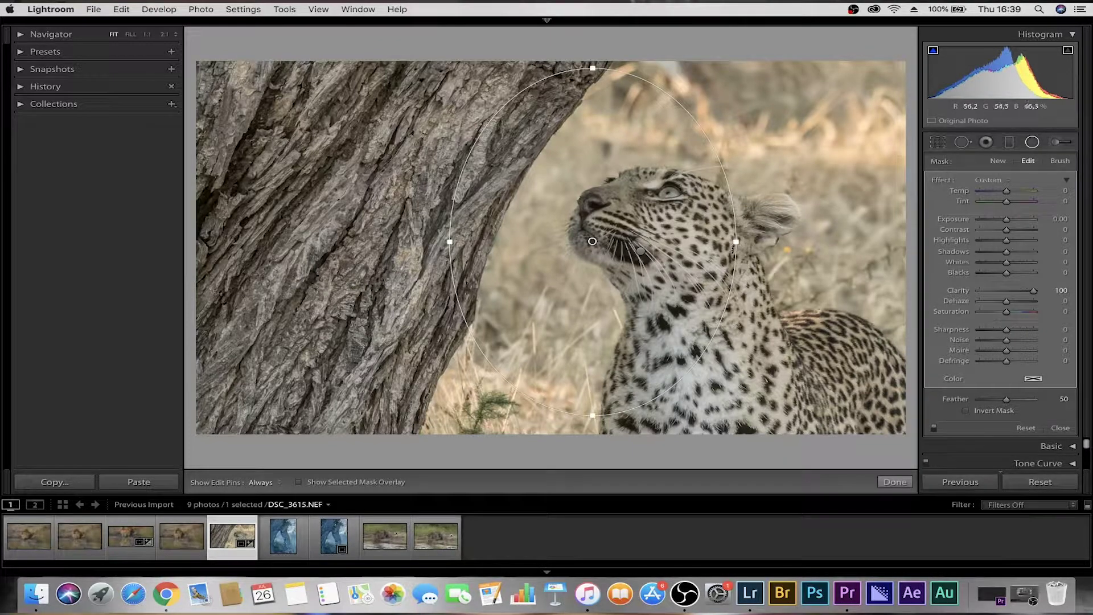
pyautogui.moveTo(737, 241); pyautogui.dragTo(781, 242)
pyautogui.moveTo(593, 416); pyautogui.dragTo(592, 426)
pyautogui.moveTo(593, 243); pyautogui.dragTo(630, 251)
# Step: Brighten the leopard inside the inverted radial filter by setting its Exposure to 0.74
pyautogui.moveTo(631, 251)
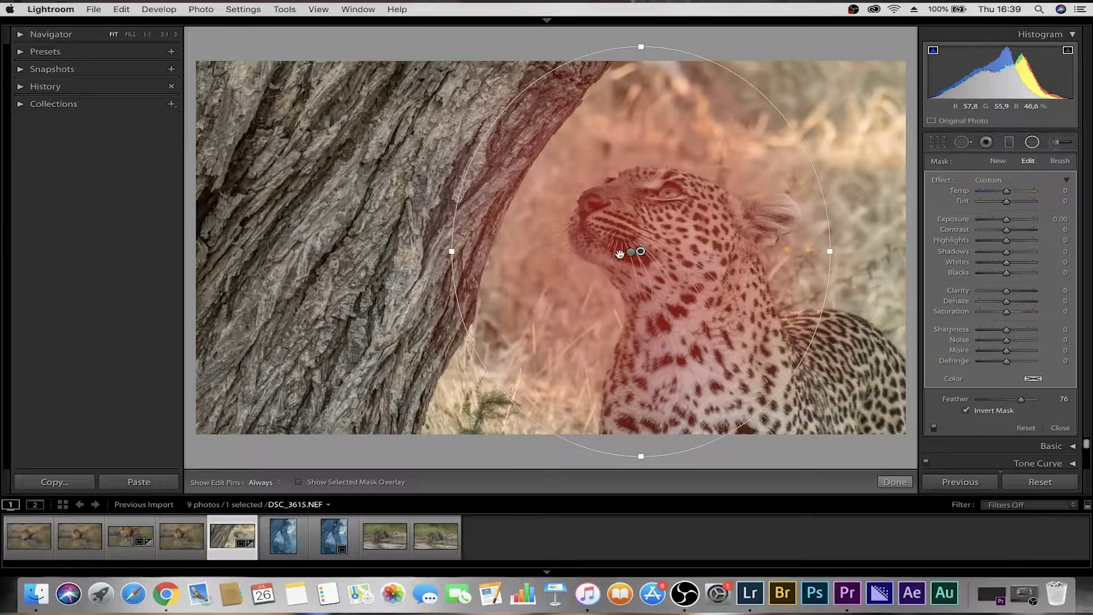
pyautogui.click(641, 251)
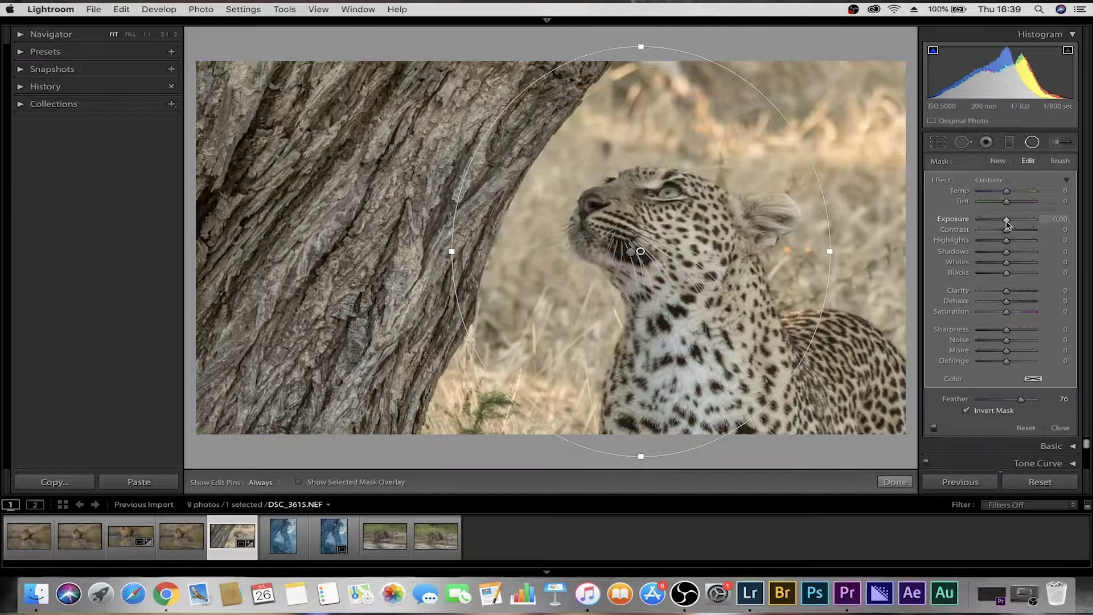
pyautogui.moveTo(1007, 223); pyautogui.dragTo(1012, 225)
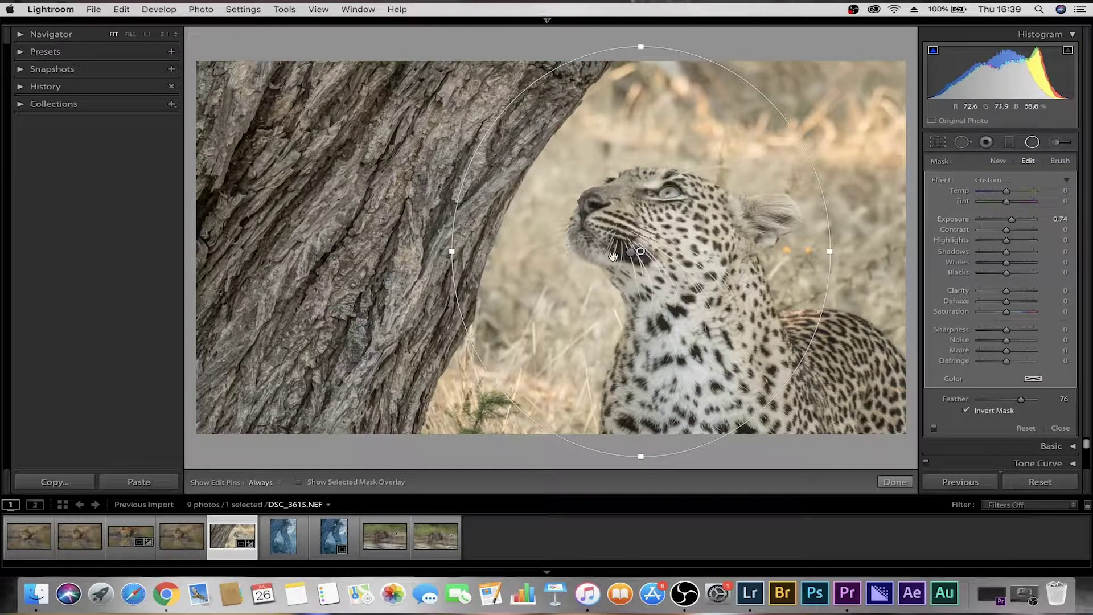
# Step: Reset the non-inverted filter's Clarity to 0, set its Exposure to -0.48 to darken the surroundings, and finish the radial edits
pyautogui.click(631, 252)
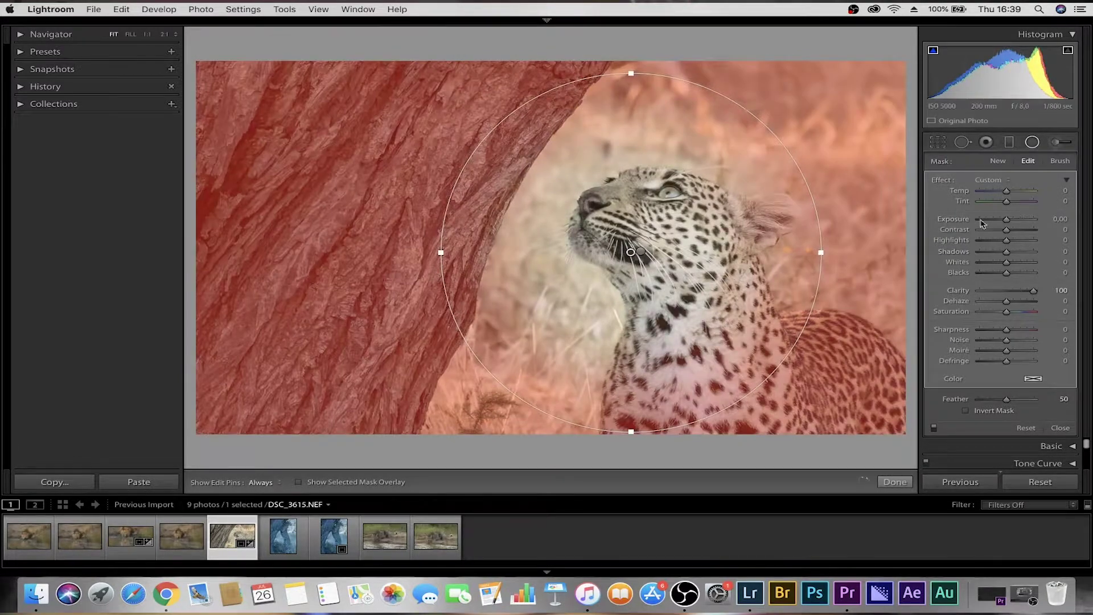
pyautogui.doubleClick(1034, 291)
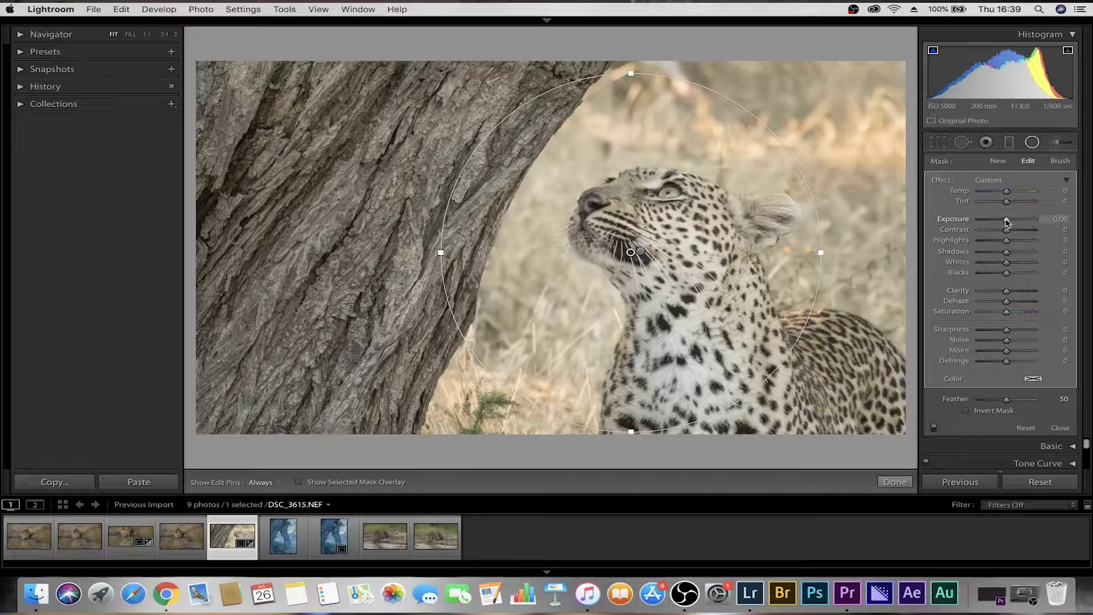
pyautogui.moveTo(1004, 226); pyautogui.dragTo(1002, 226)
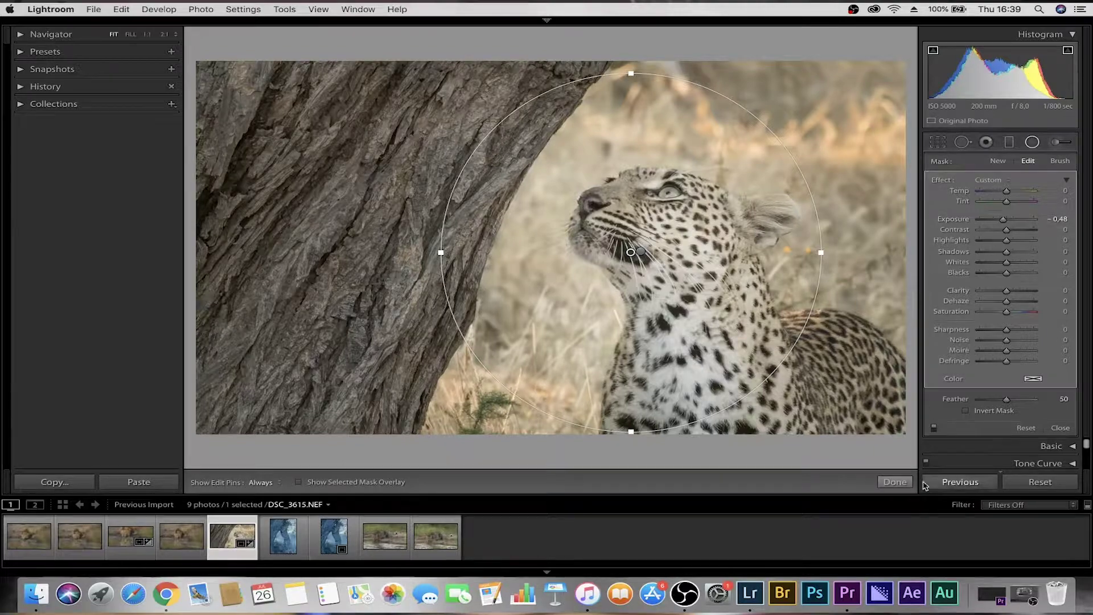
pyautogui.click(895, 481)
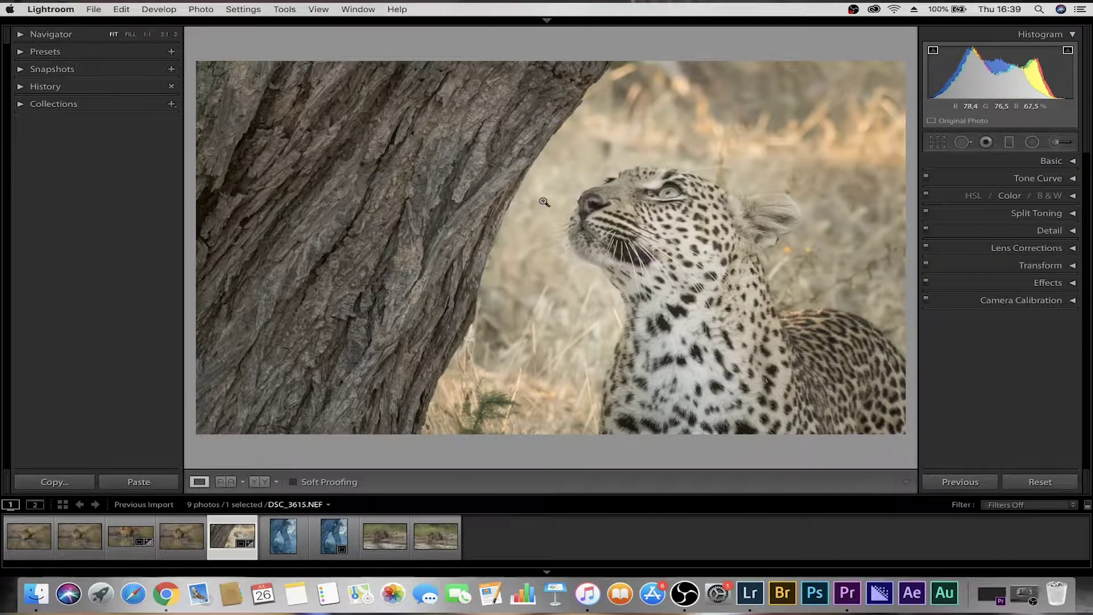
# Step: Check the edited leopard's face up close, and compare the photos of the leopard at the water's edge, including DSC_3688.NEF
pyautogui.click(620, 205)
pyautogui.click(633, 207)
pyautogui.click(385, 546)
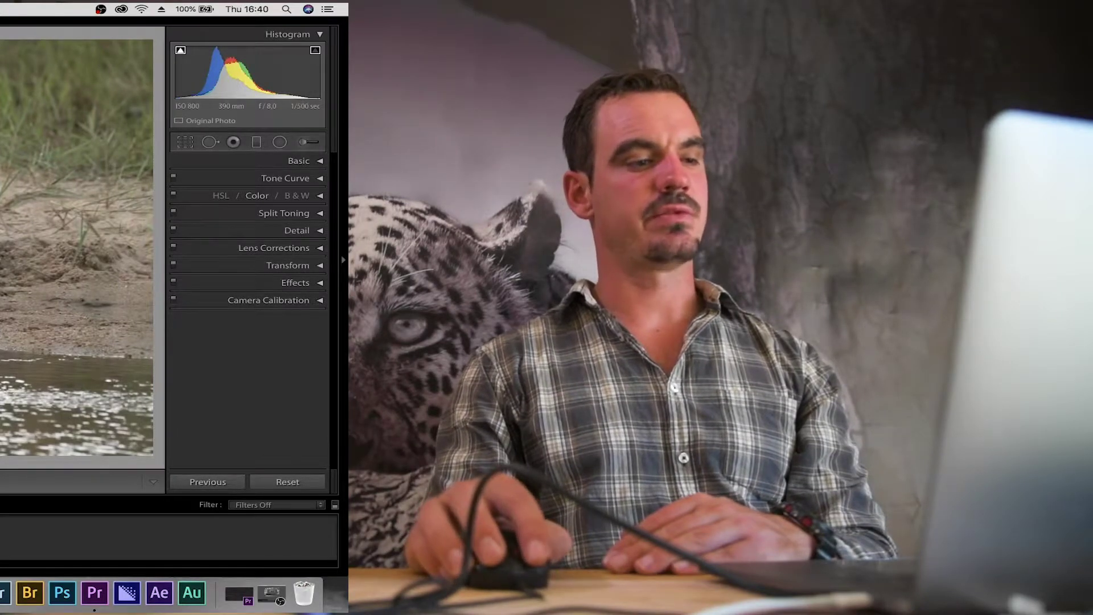
pyautogui.press('Right')
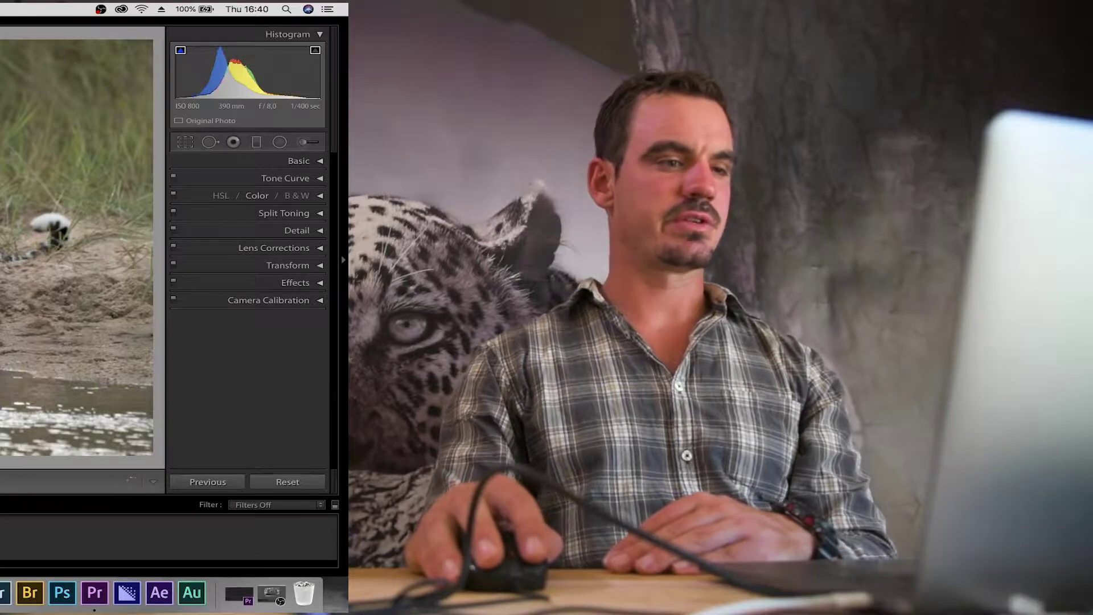
pyautogui.press('Right')
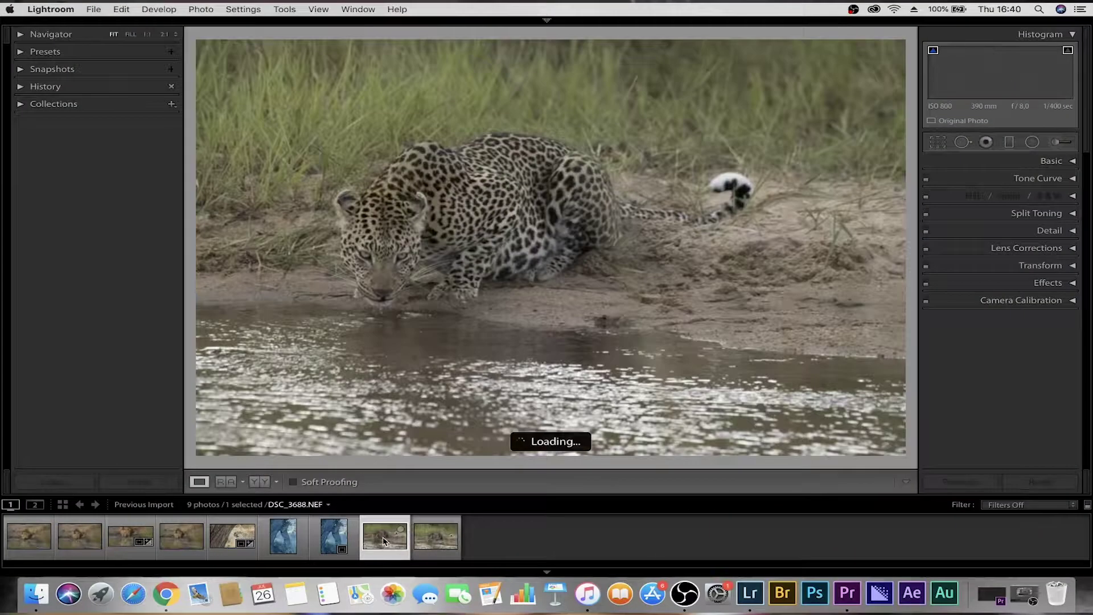
# Step: Inspect the shadow clipping near the leopard's hind legs up close, and turn off the histogram's clipping warnings
pyautogui.click(580, 253)
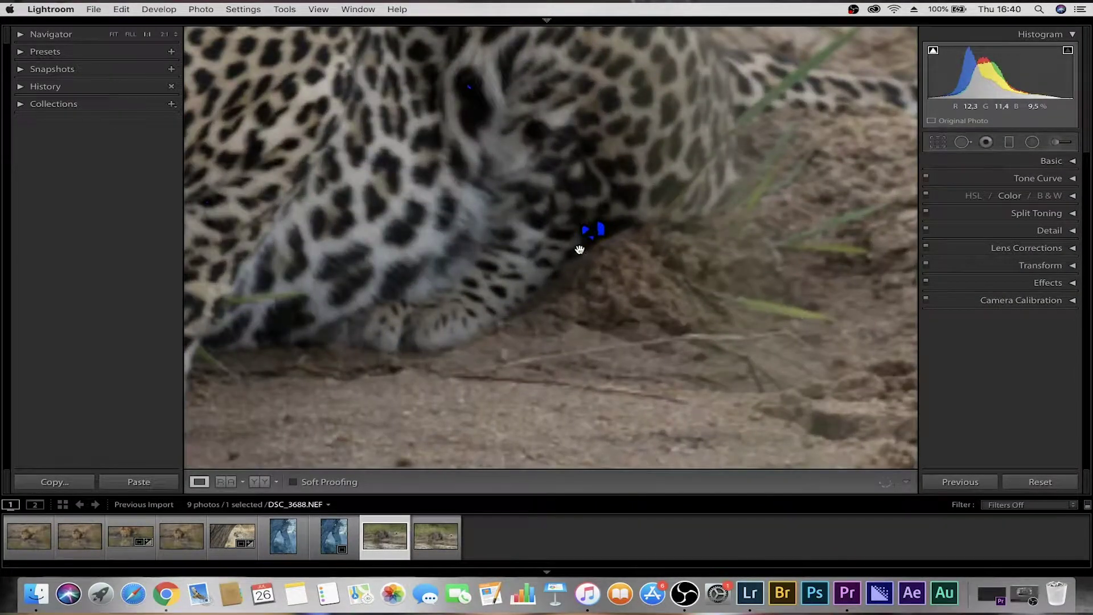
pyautogui.click(593, 239)
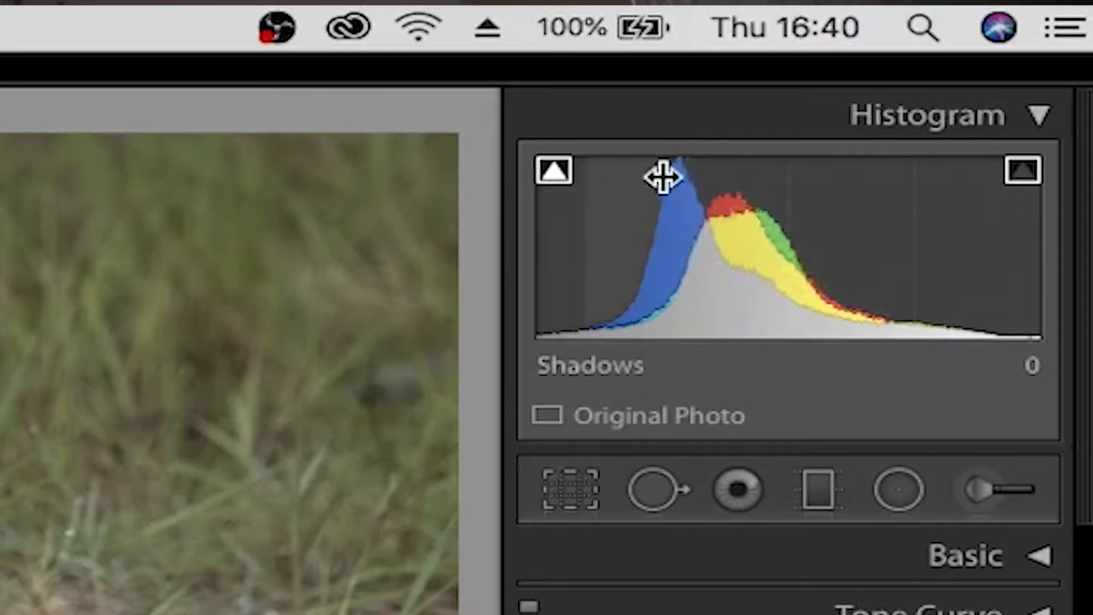
pyautogui.click(1023, 181)
pyautogui.click(1023, 182)
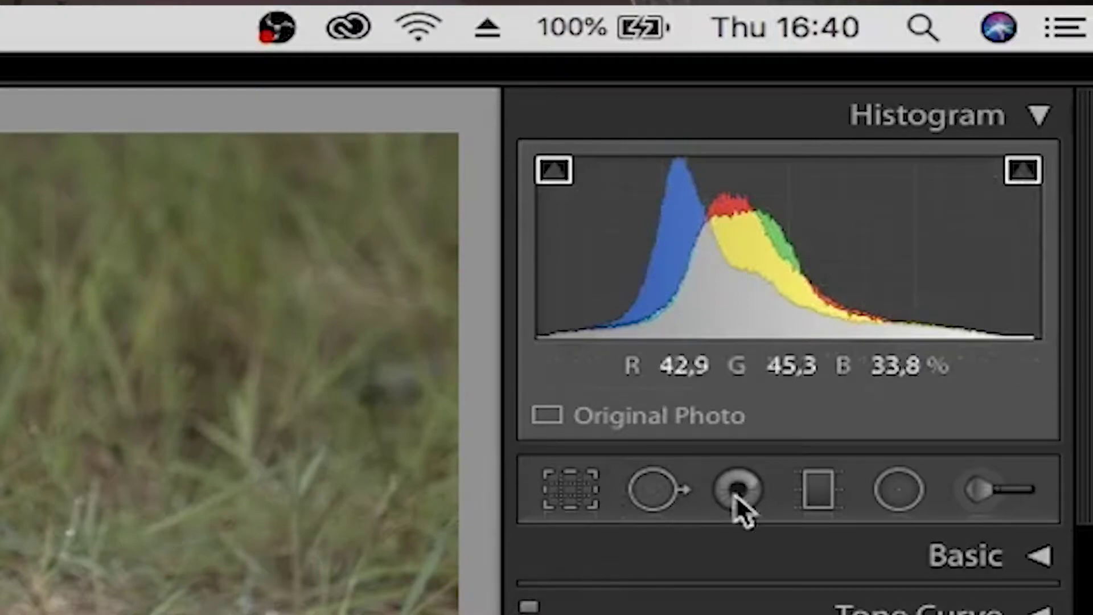
# Step: Test highlight and shadow clipping with Exposure at +5.00 and -5.00 and the clipping warnings shown, and reset the Exposure
pyautogui.click(1058, 552)
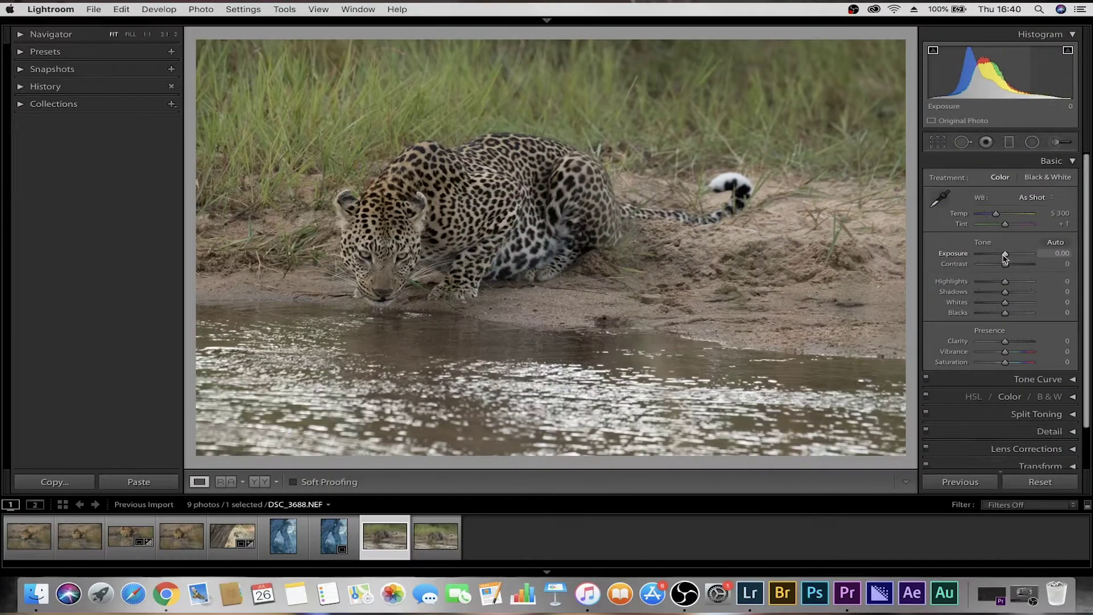
pyautogui.moveTo(1005, 257); pyautogui.dragTo(1031, 257)
pyautogui.press('j')
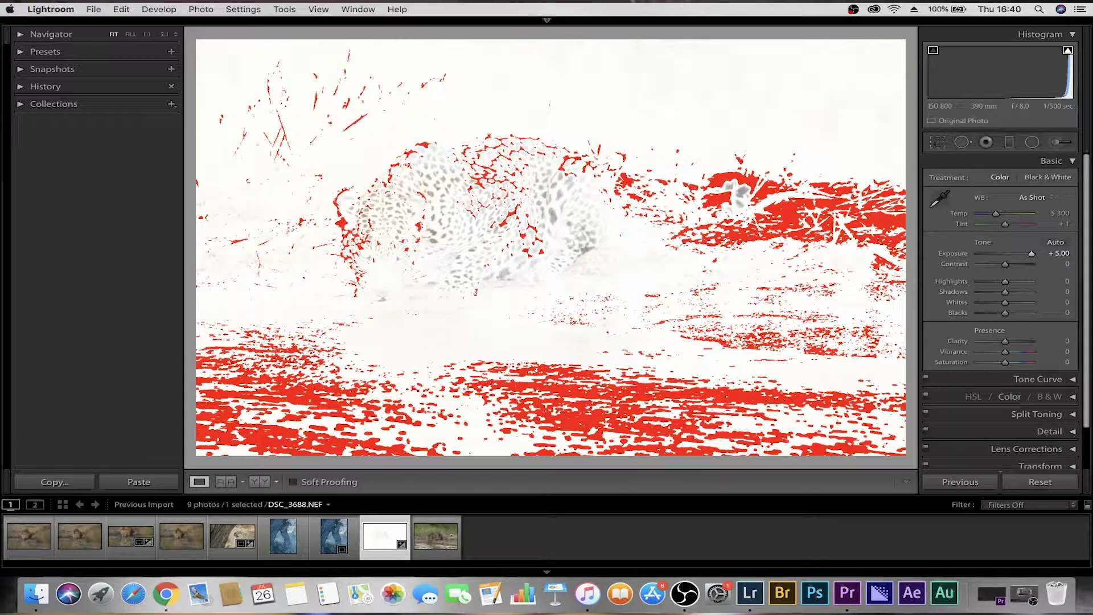
pyautogui.moveTo(1069, 259); pyautogui.dragTo(949, 263)
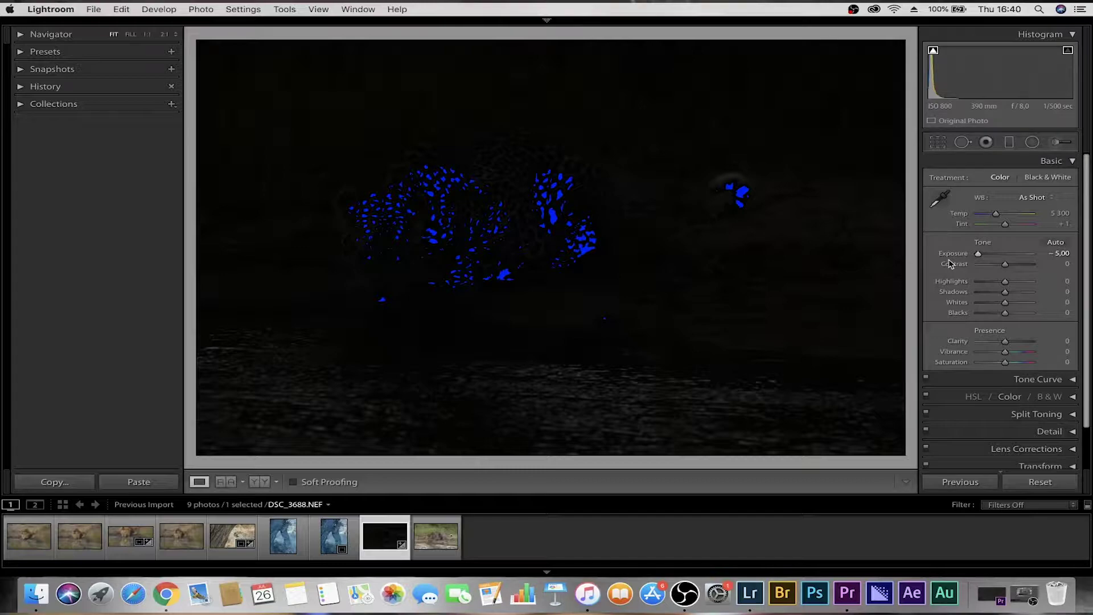
pyautogui.doubleClick(978, 254)
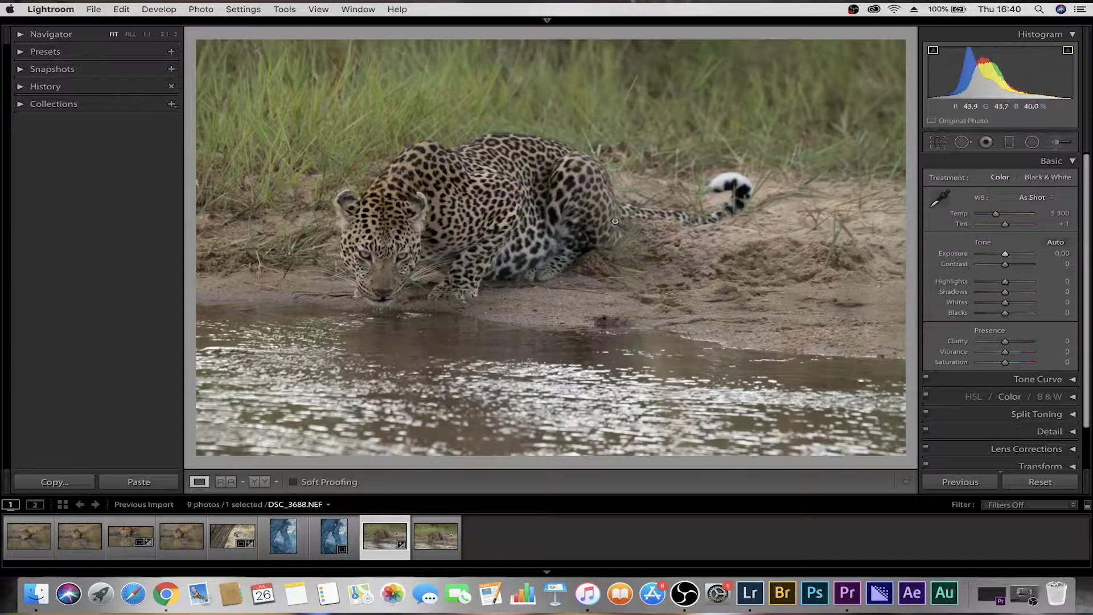
# Step: Try Exposure values of -0.30 and -2.20, inspect the clipped shadows on the leopard's body up close, and reset the Exposure
pyautogui.click(556, 251)
pyautogui.click(553, 252)
pyautogui.moveTo(1005, 256); pyautogui.dragTo(1003, 257)
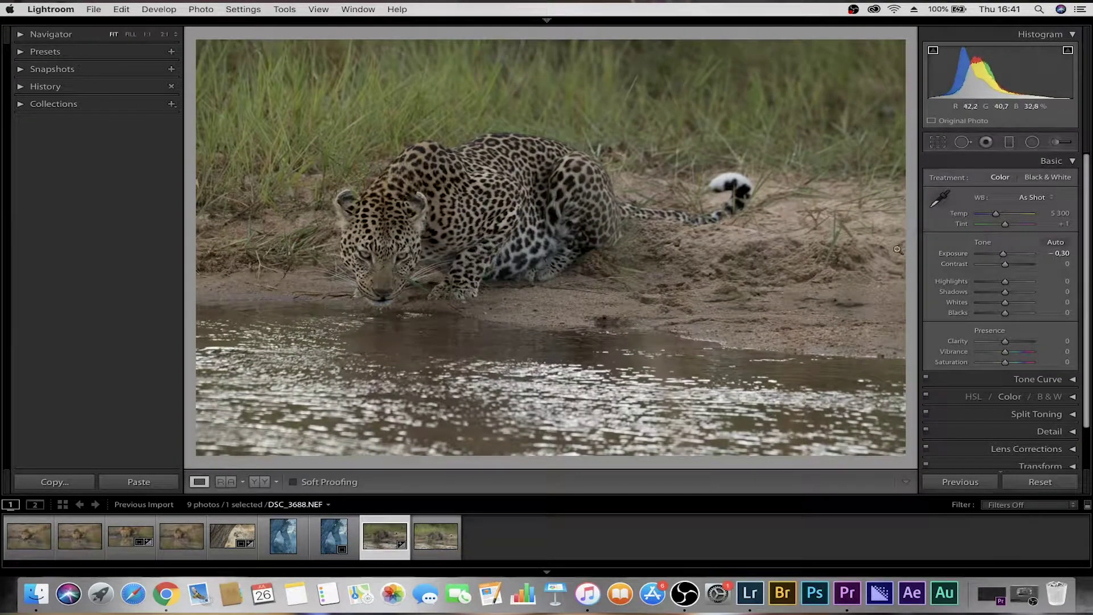
pyautogui.moveTo(1002, 253)
pyautogui.mouseDown()
pyautogui.moveTo(997, 263)
pyautogui.moveTo(994, 255)
pyautogui.mouseUp()
pyautogui.click(578, 254)
pyautogui.moveTo(578, 254); pyautogui.dragTo(822, 222)
pyautogui.click(758, 232)
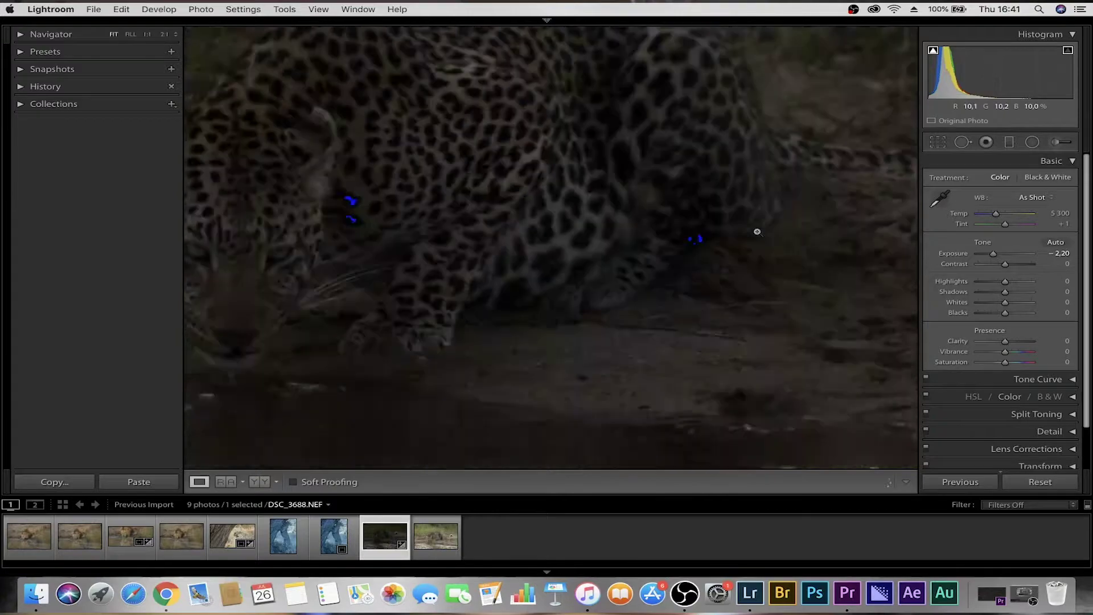
pyautogui.doubleClick(994, 256)
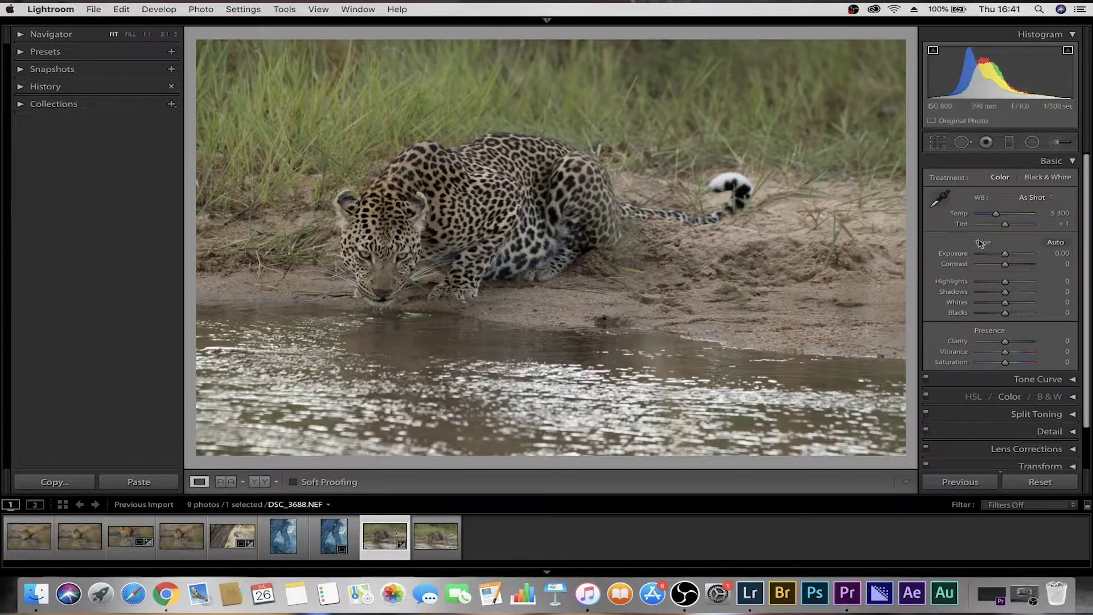
pyautogui.click(938, 143)
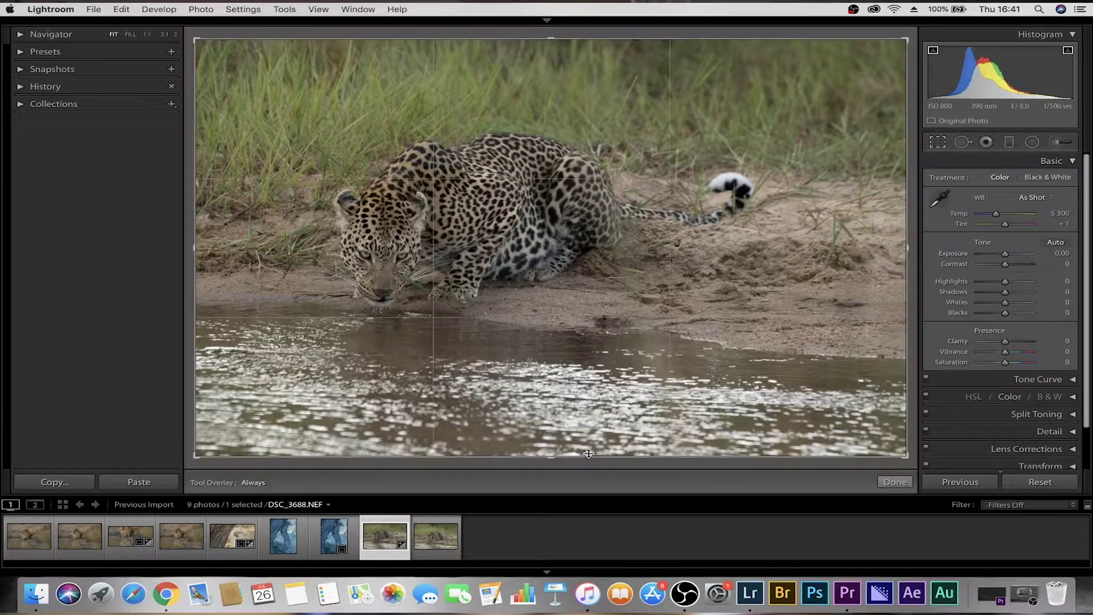
pyautogui.click(428, 547)
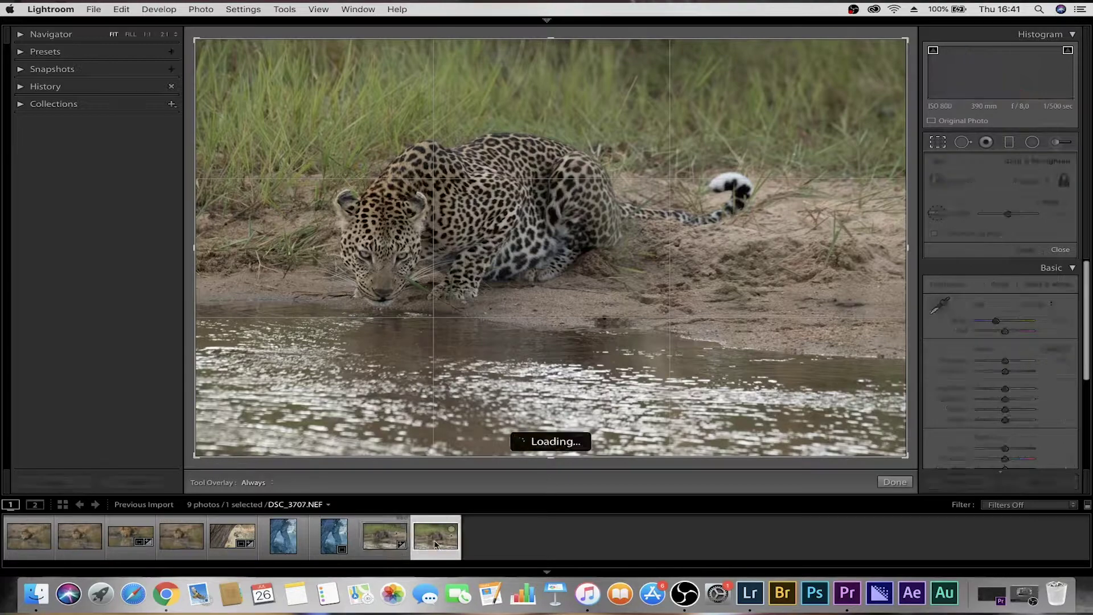
pyautogui.click(904, 483)
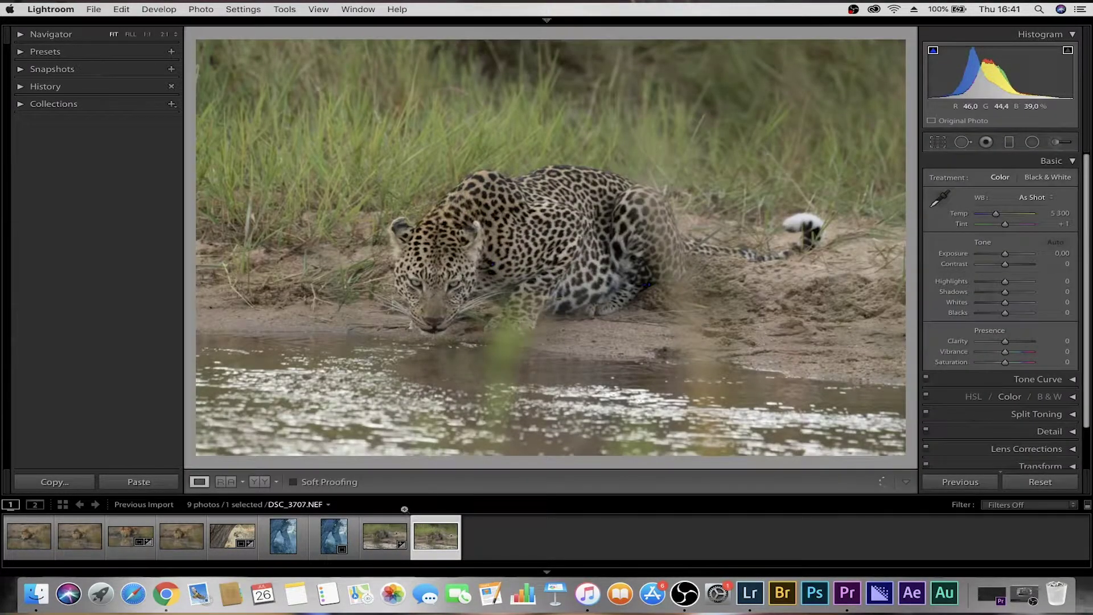
# Step: Examine the leopard's eyes and face up close in DSC_3688.NEF
pyautogui.click(385, 536)
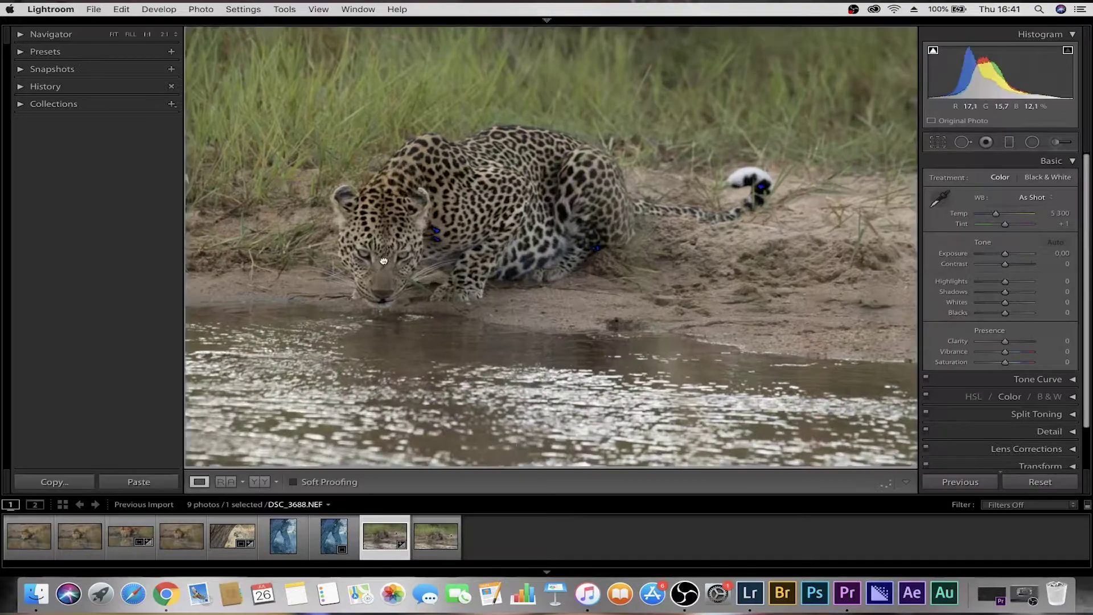
pyautogui.click(383, 261)
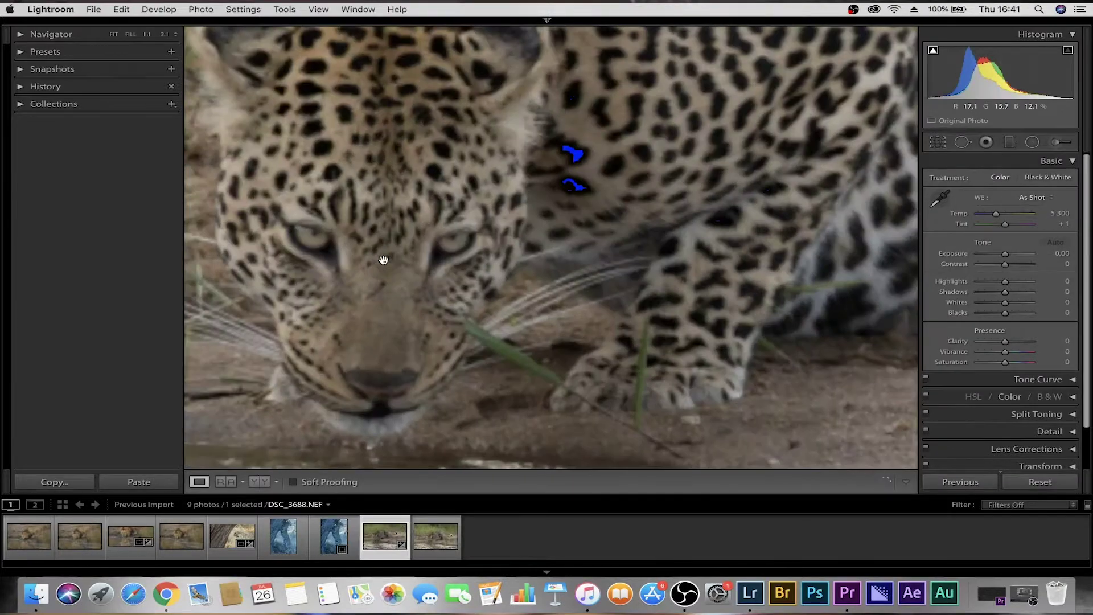
pyautogui.click(383, 260)
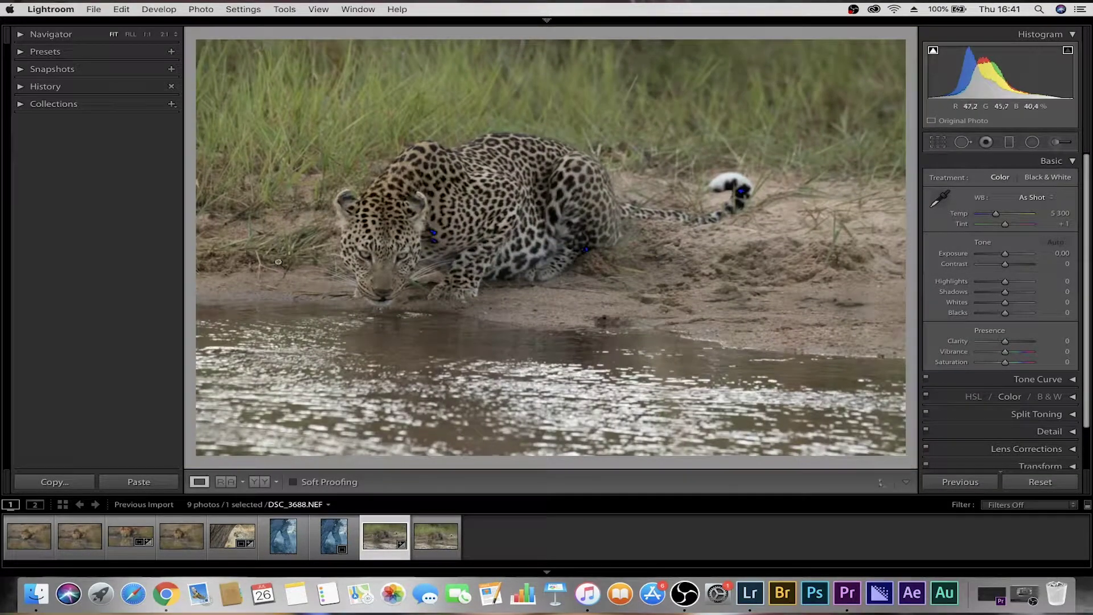
pyautogui.click(402, 247)
pyautogui.moveTo(402, 247); pyautogui.dragTo(475, 169)
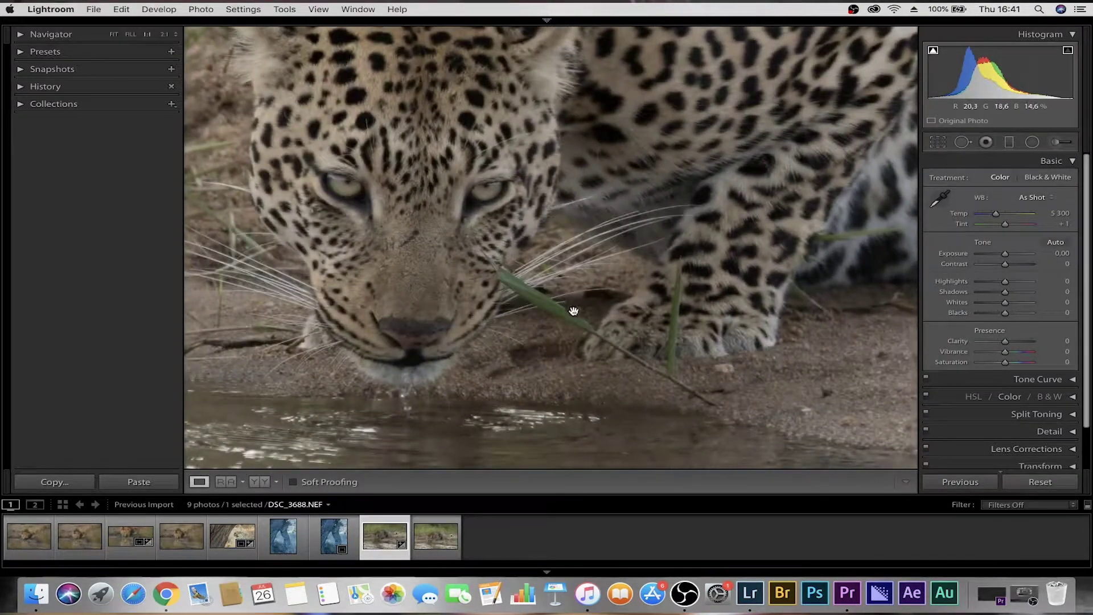
pyautogui.click(479, 275)
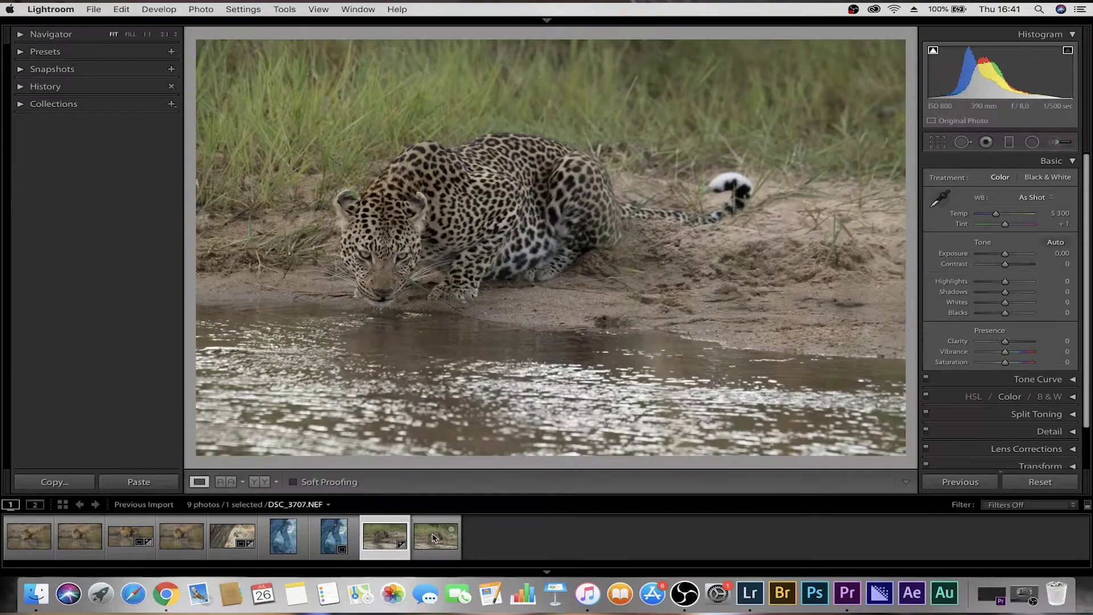
# Step: Switch to DSC_3707.NEF and examine the leopard's eyes, face and the blurred grass in front of its paw up close
pyautogui.click(434, 537)
pyautogui.click(446, 296)
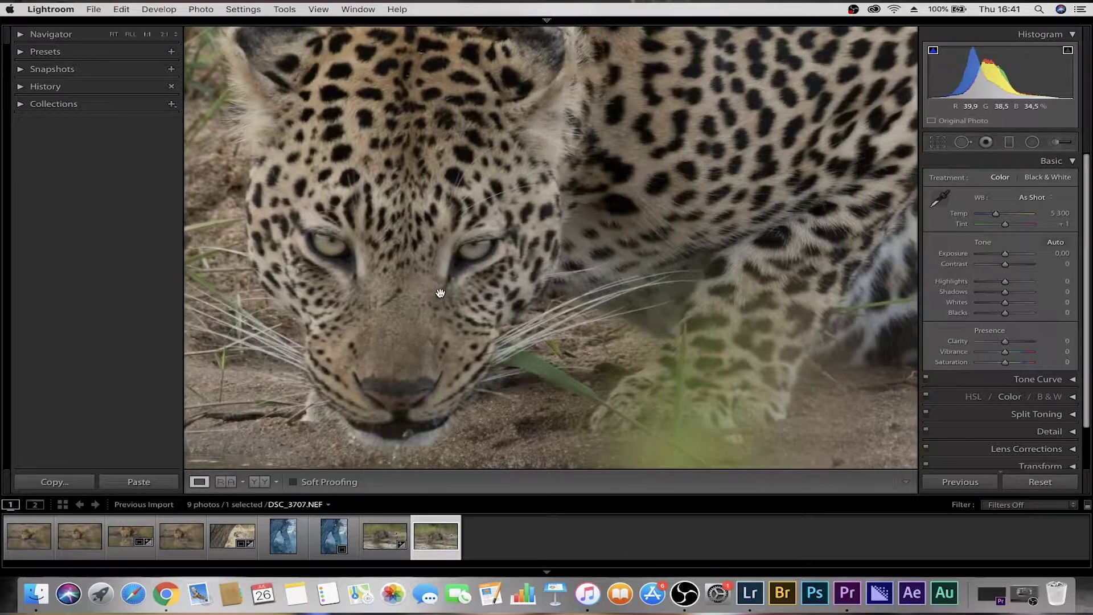
pyautogui.click(440, 292)
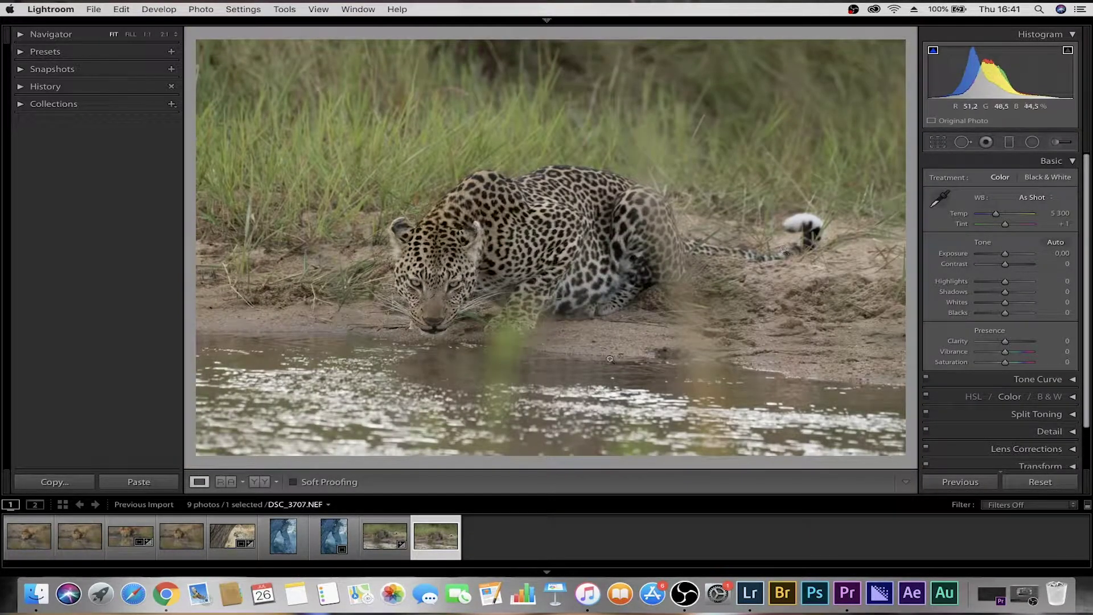
pyautogui.click(447, 284)
pyautogui.scroll(-5, 438, 239)
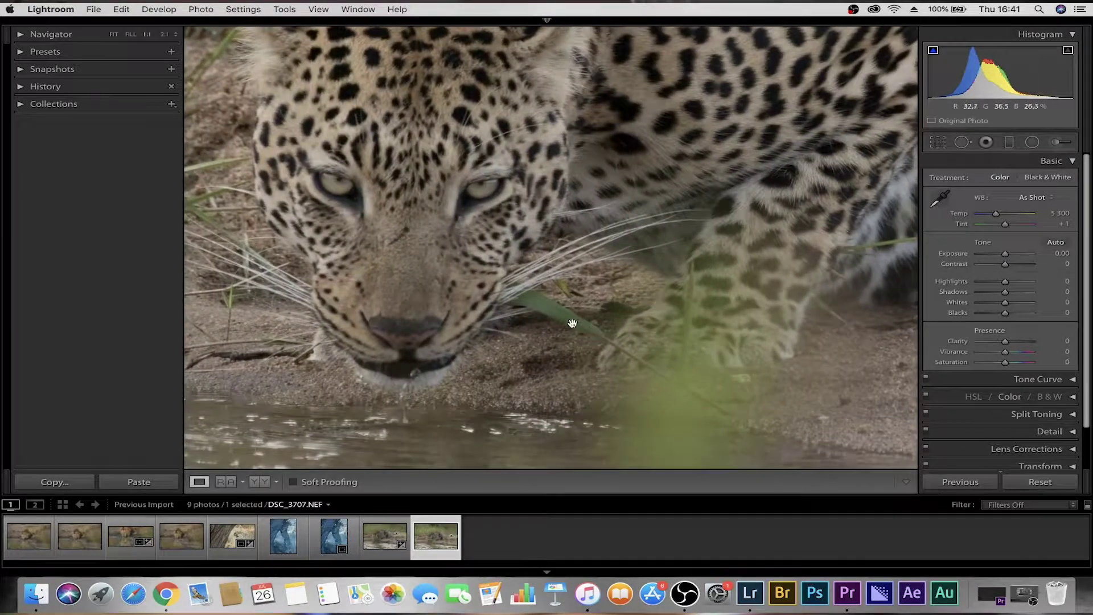
pyautogui.click(429, 266)
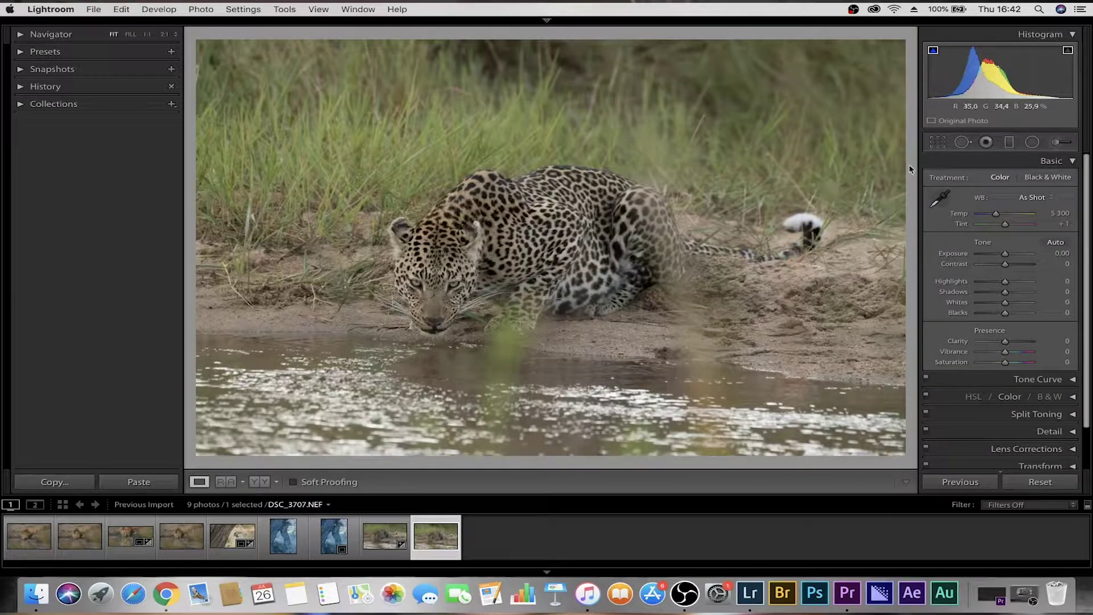
# Step: Crop DSC_3707.NEF in from all four sides around the leopard, trimming the water, grass and bank to a wider custom format
pyautogui.click(937, 142)
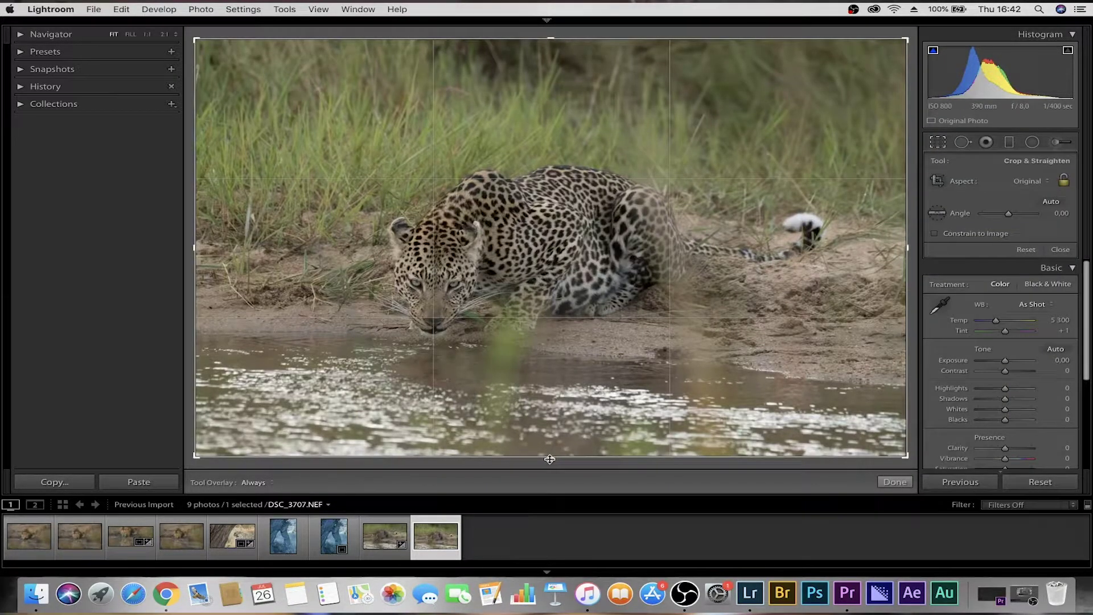
pyautogui.moveTo(459, 456); pyautogui.dragTo(458, 401)
pyautogui.moveTo(196, 248); pyautogui.dragTo(246, 255)
pyautogui.moveTo(857, 249); pyautogui.dragTo(825, 249)
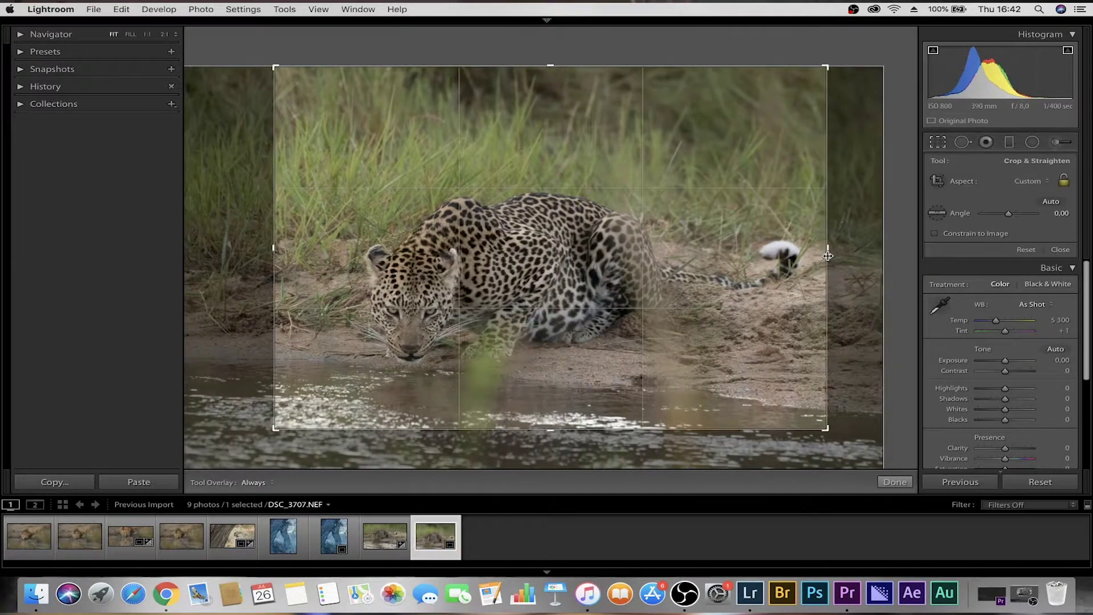
pyautogui.moveTo(550, 67); pyautogui.dragTo(548, 103)
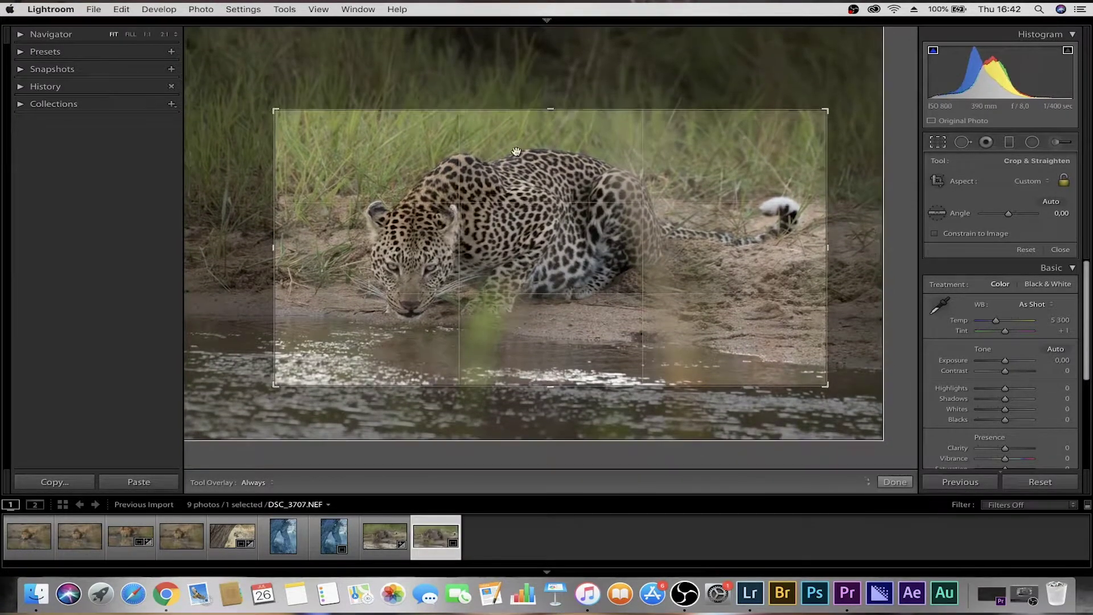
# Step: Widen the crop slightly, reposition the photo so the whole leopard and its tail stay inside the frame, and apply the crop
pyautogui.moveTo(274, 249); pyautogui.dragTo(254, 249)
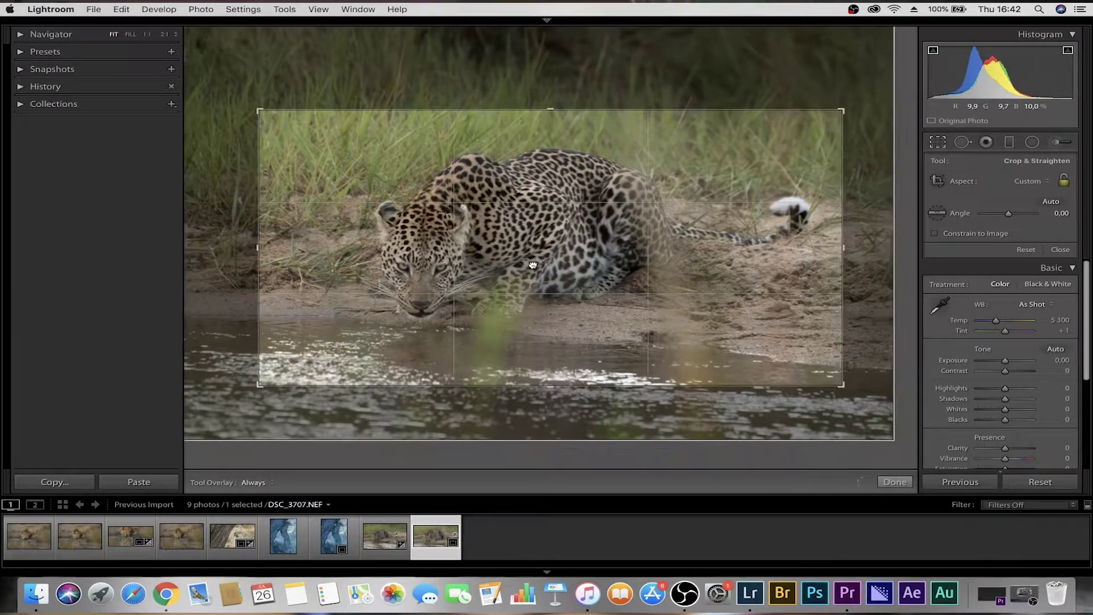
pyautogui.moveTo(548, 271)
pyautogui.mouseDown()
pyautogui.moveTo(587, 275)
pyautogui.moveTo(566, 278)
pyautogui.mouseUp()
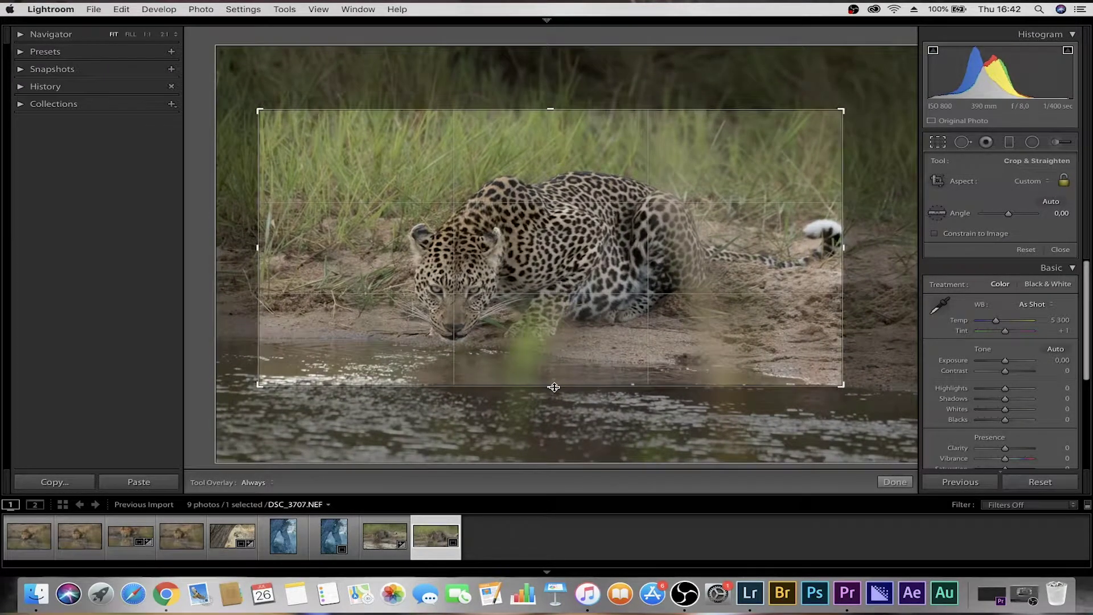
pyautogui.moveTo(541, 273); pyautogui.dragTo(499, 260)
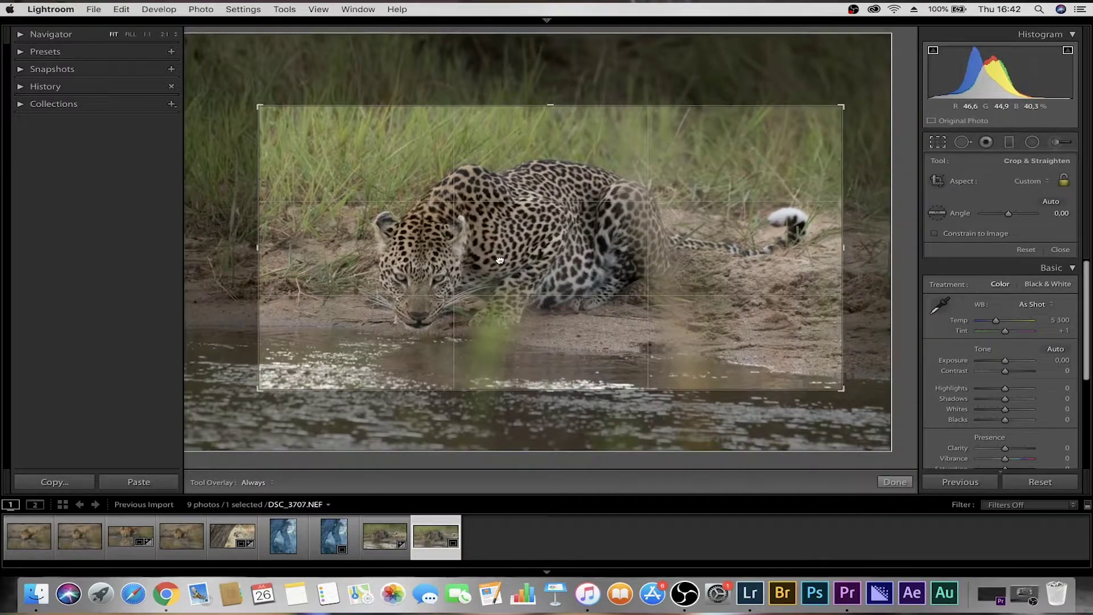
pyautogui.click(905, 484)
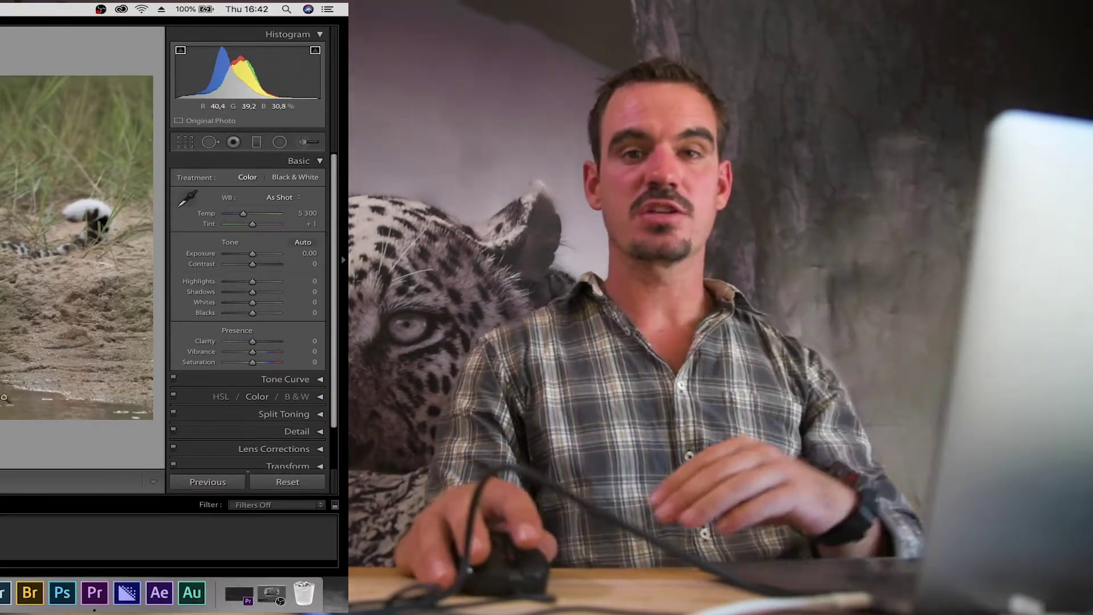
# Step: Check the leopard's face up close in the cropped photo
pyautogui.click(387, 301)
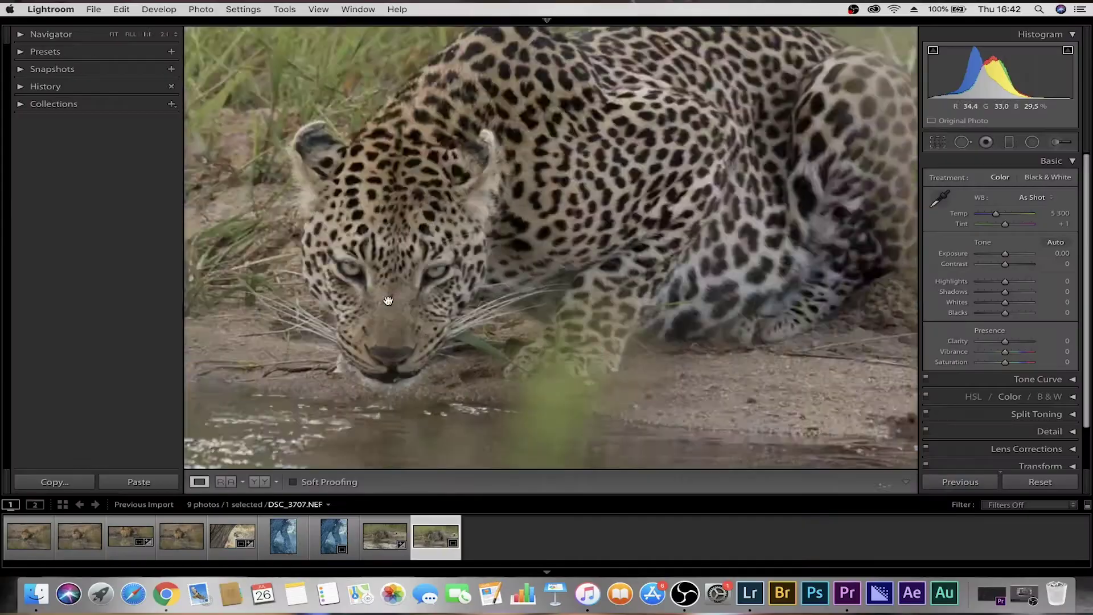
pyautogui.click(383, 306)
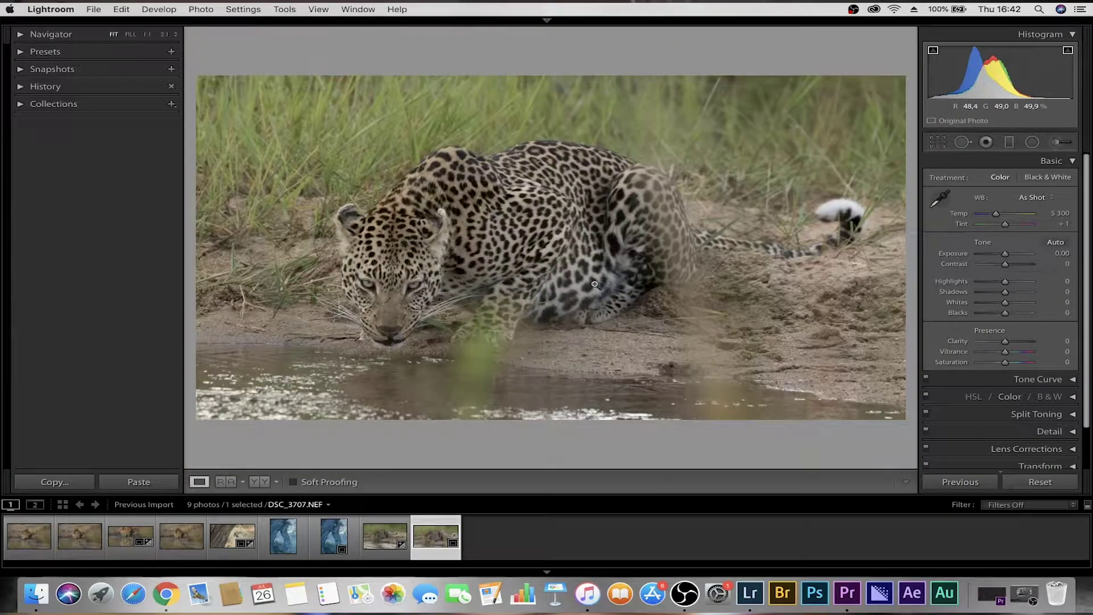
pyautogui.click(388, 310)
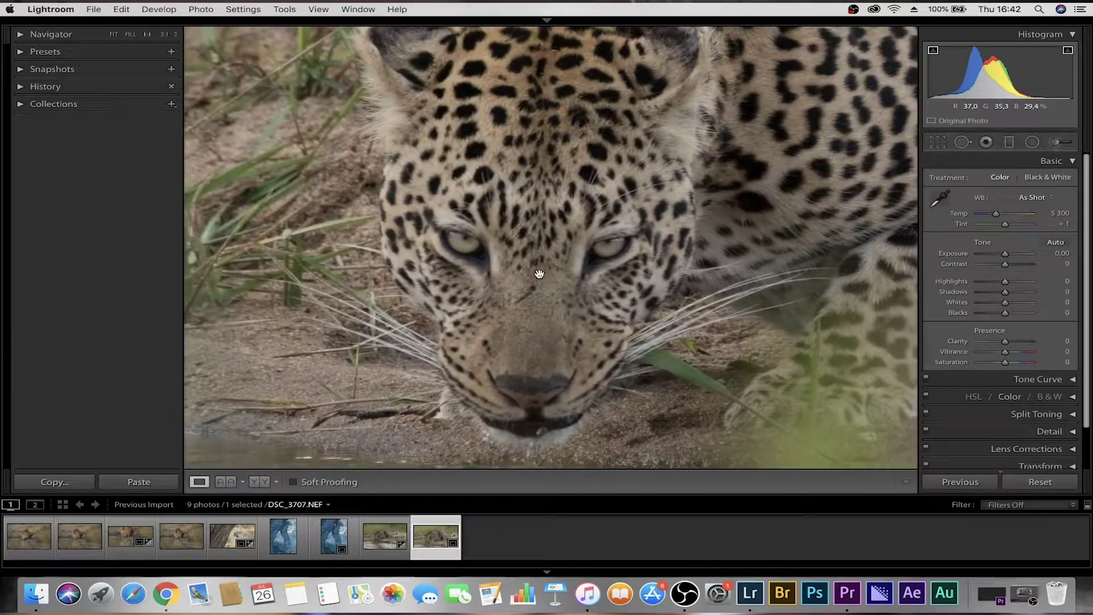
pyautogui.click(540, 275)
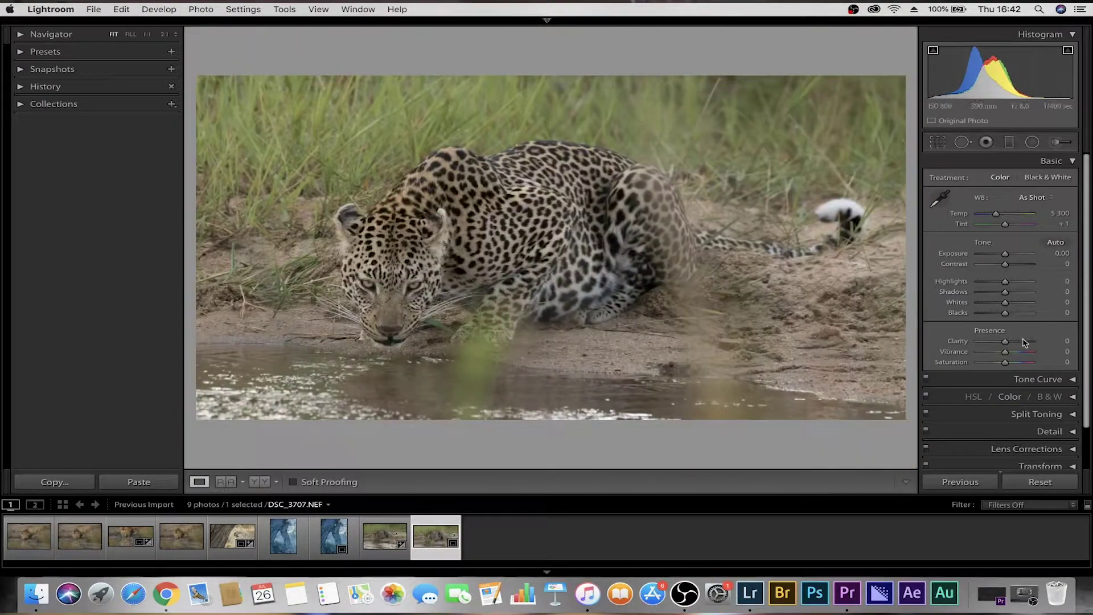
# Step: Set luminance noise reduction to 13 and sharpening amount to 35 for the leopard photo, and check the face up close
pyautogui.click(1074, 163)
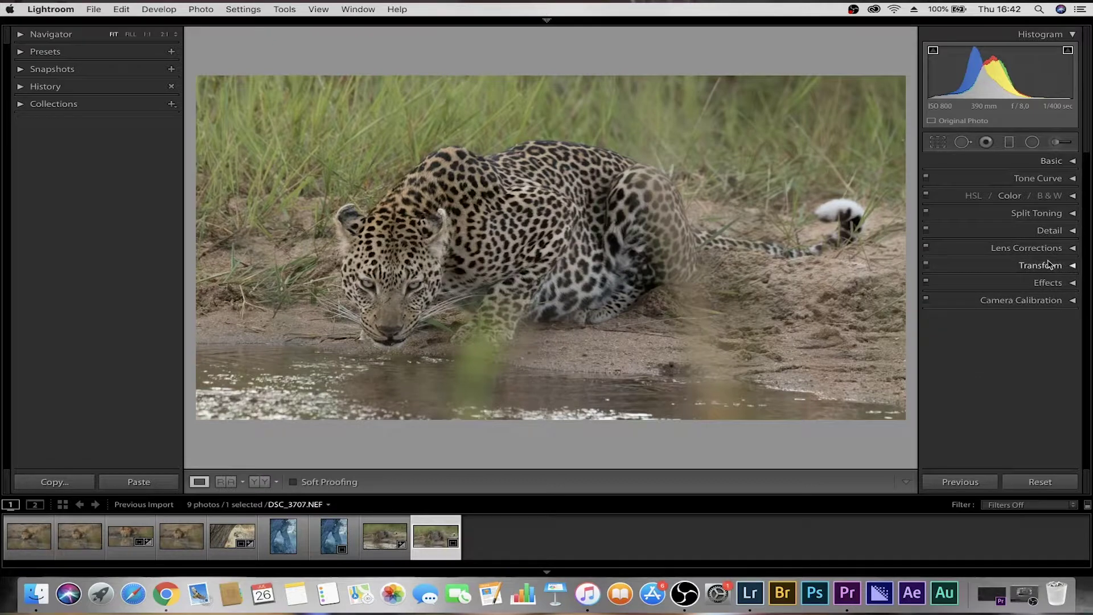
pyautogui.click(1074, 231)
pyautogui.scroll(-3, 1002, 319)
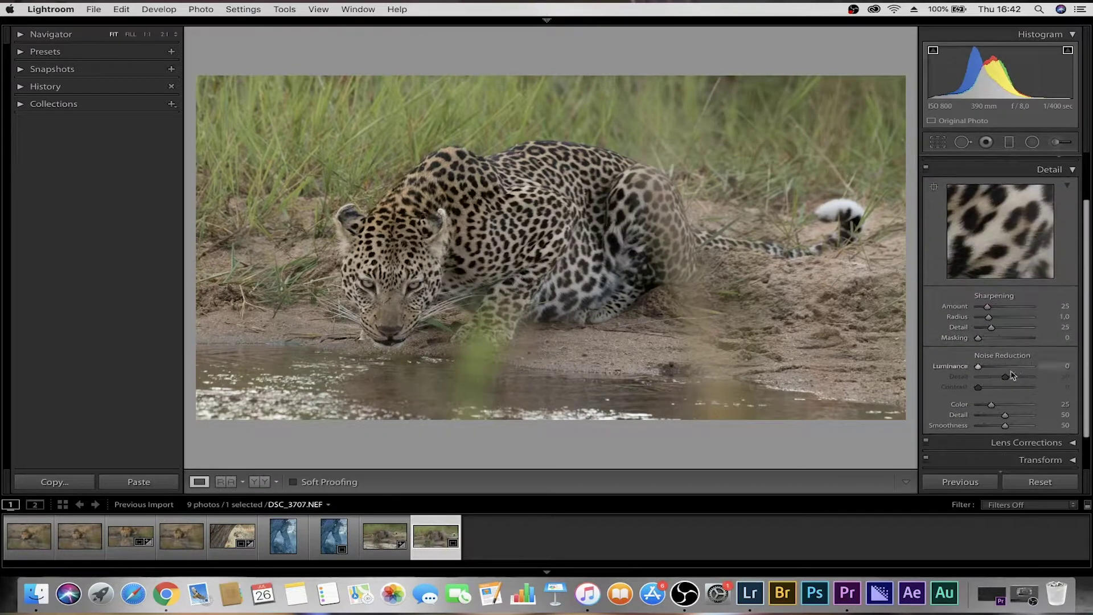
pyautogui.moveTo(978, 365); pyautogui.dragTo(983, 371)
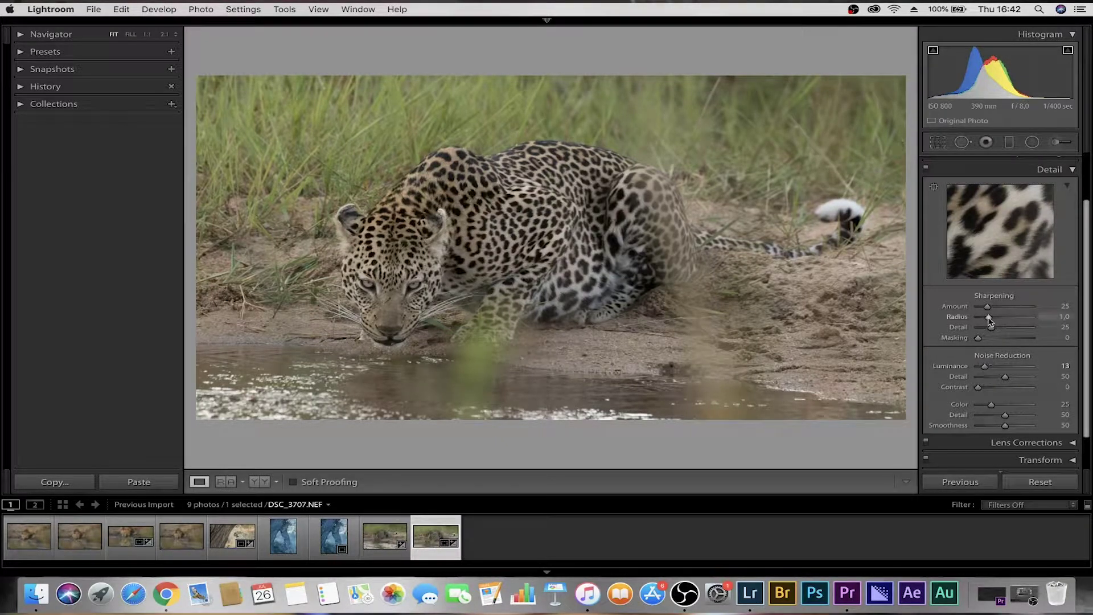
pyautogui.moveTo(990, 308); pyautogui.dragTo(992, 308)
pyautogui.click(375, 294)
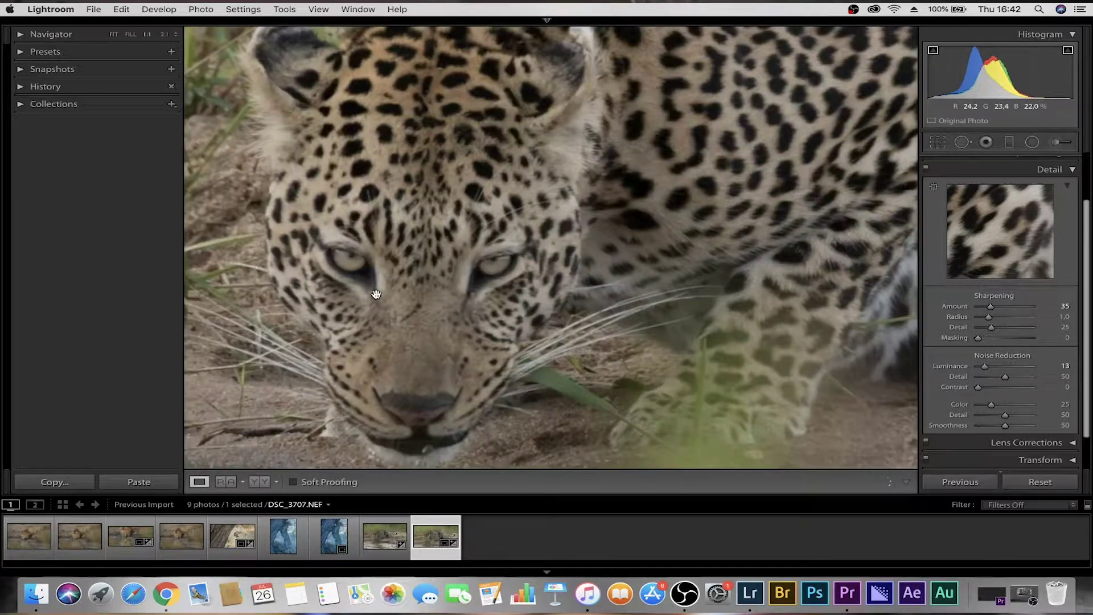
pyautogui.click(430, 303)
pyautogui.click(1070, 172)
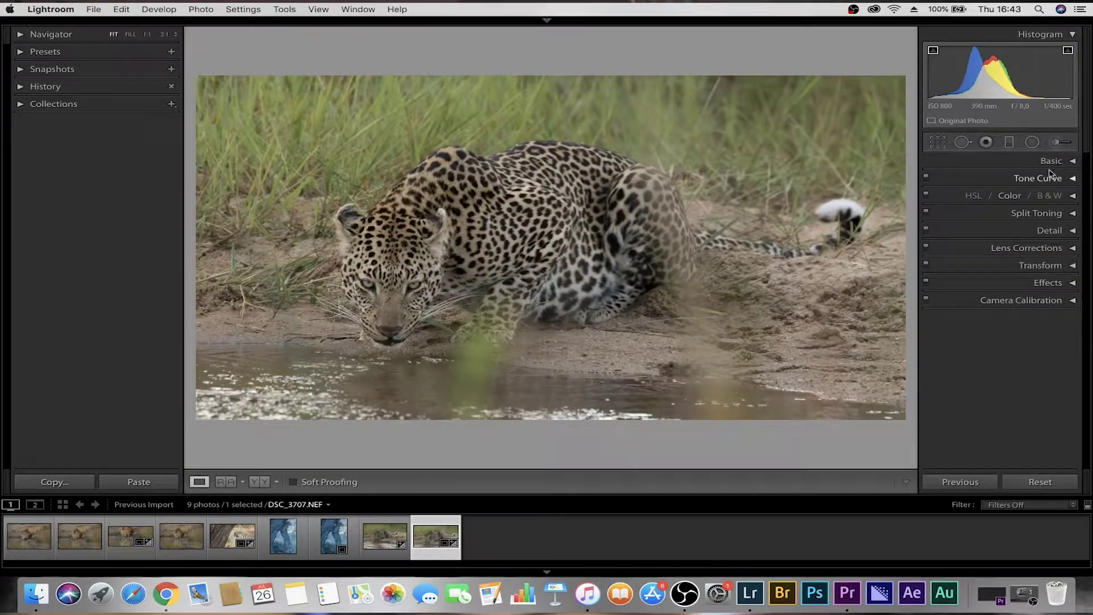
pyautogui.click(1060, 143)
pyautogui.moveTo(1006, 274); pyautogui.dragTo(1034, 279)
pyautogui.doubleClick(1034, 276)
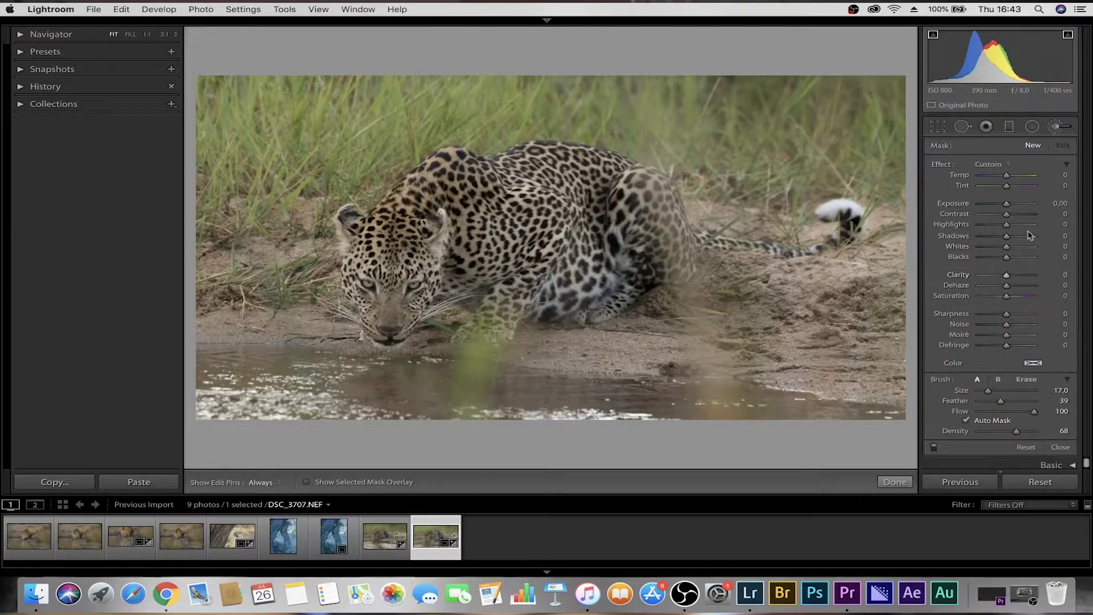
pyautogui.click(1062, 127)
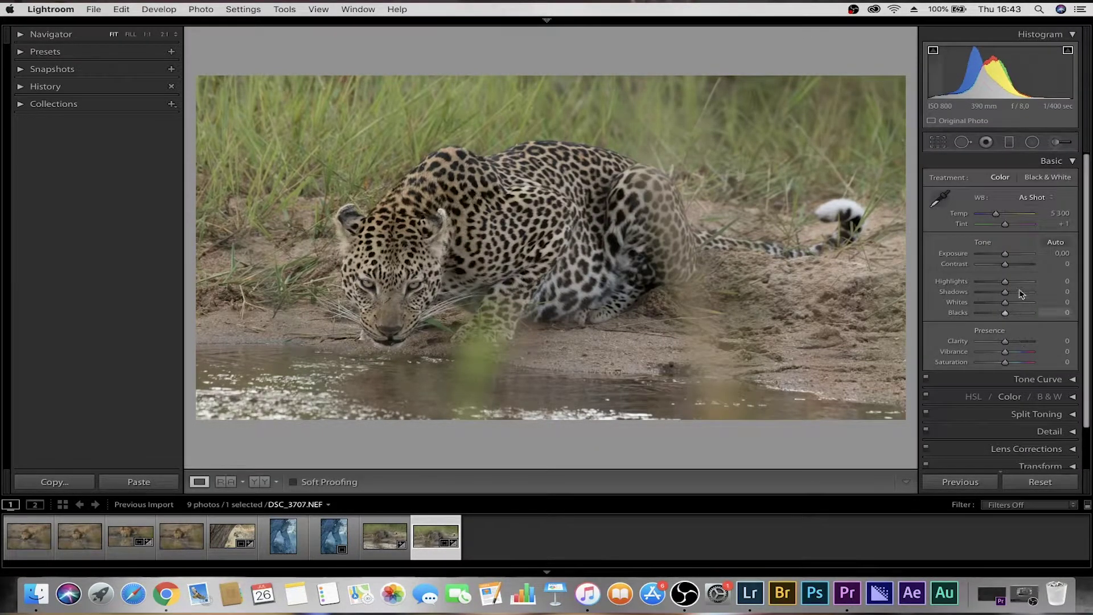
# Step: Try a contrast of +44 and a clarity of +60 on the whole photo, and reset both to 0
pyautogui.moveTo(1022, 268); pyautogui.dragTo(1030, 268)
pyautogui.moveTo(1006, 341); pyautogui.dragTo(1027, 343)
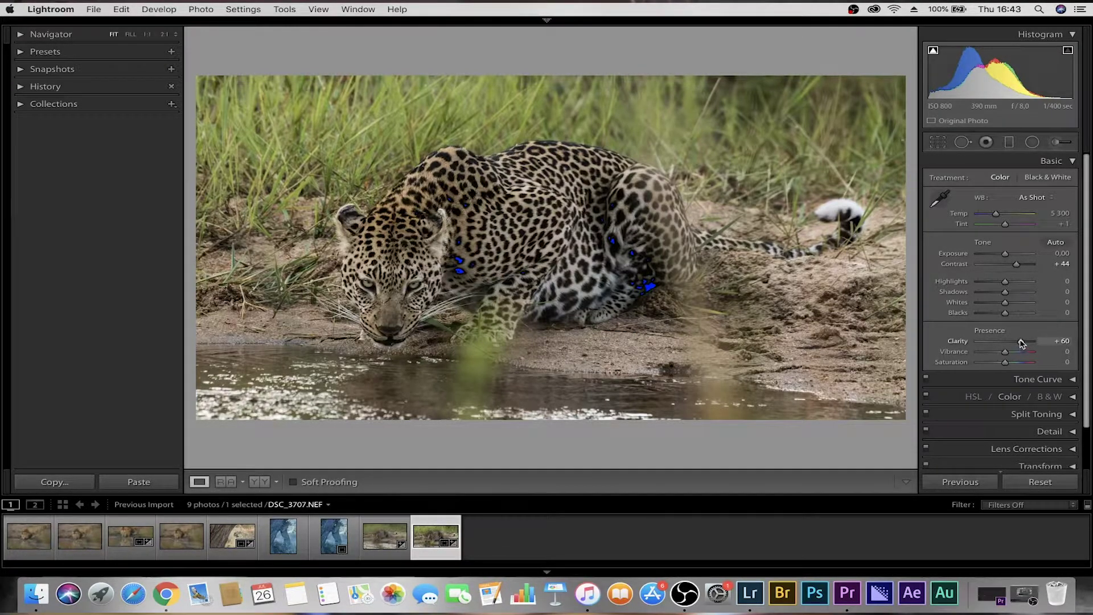
pyautogui.doubleClick(1022, 343)
pyautogui.doubleClick(1017, 264)
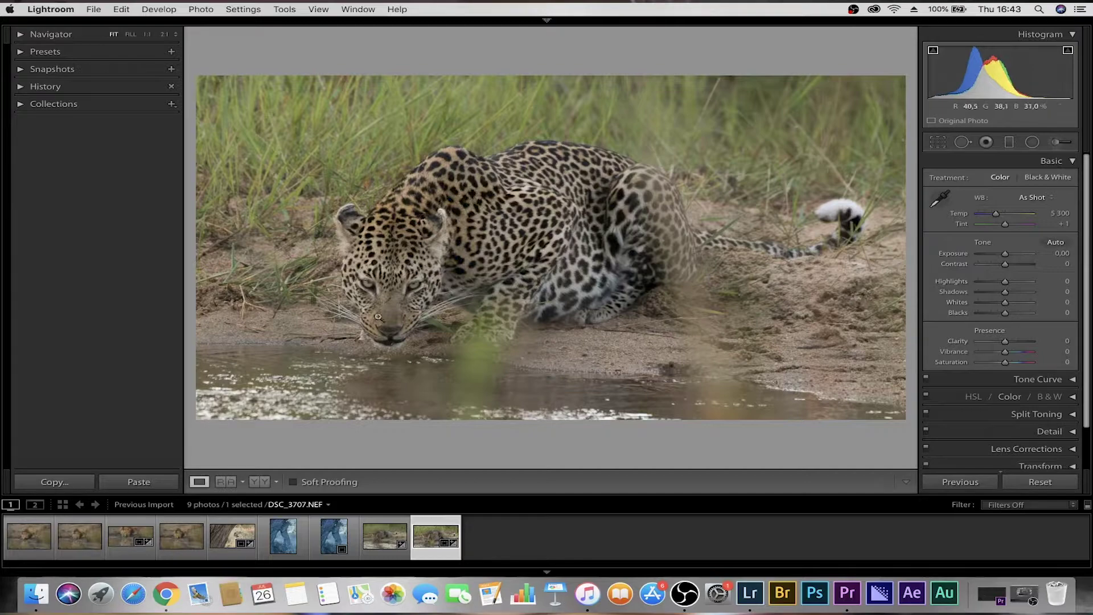
pyautogui.moveTo(379, 317); pyautogui.dragTo(543, 265)
pyautogui.click(1072, 162)
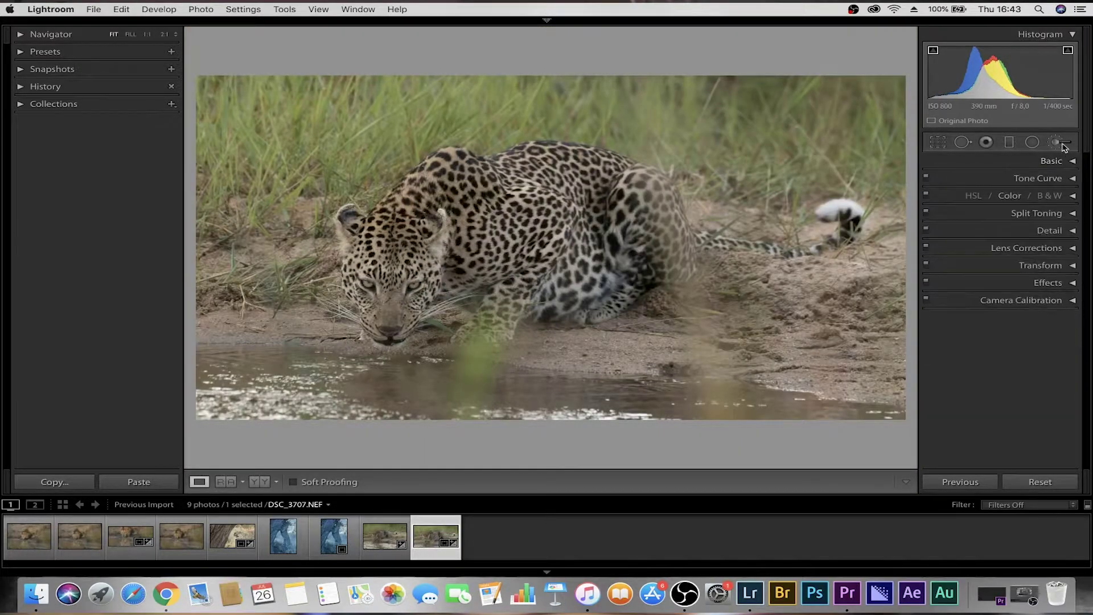
# Step: Paint an adjustment brush with clarity 48 and sharpness 26 over the leopard, and finish the brush edit
pyautogui.click(1060, 142)
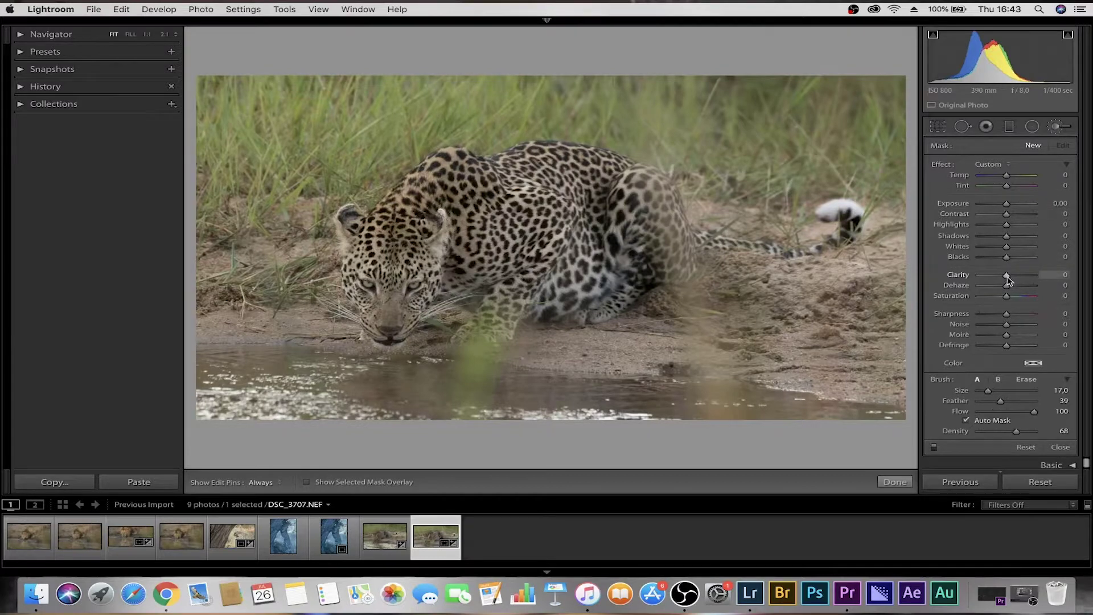
pyautogui.moveTo(1019, 285); pyautogui.dragTo(1023, 285)
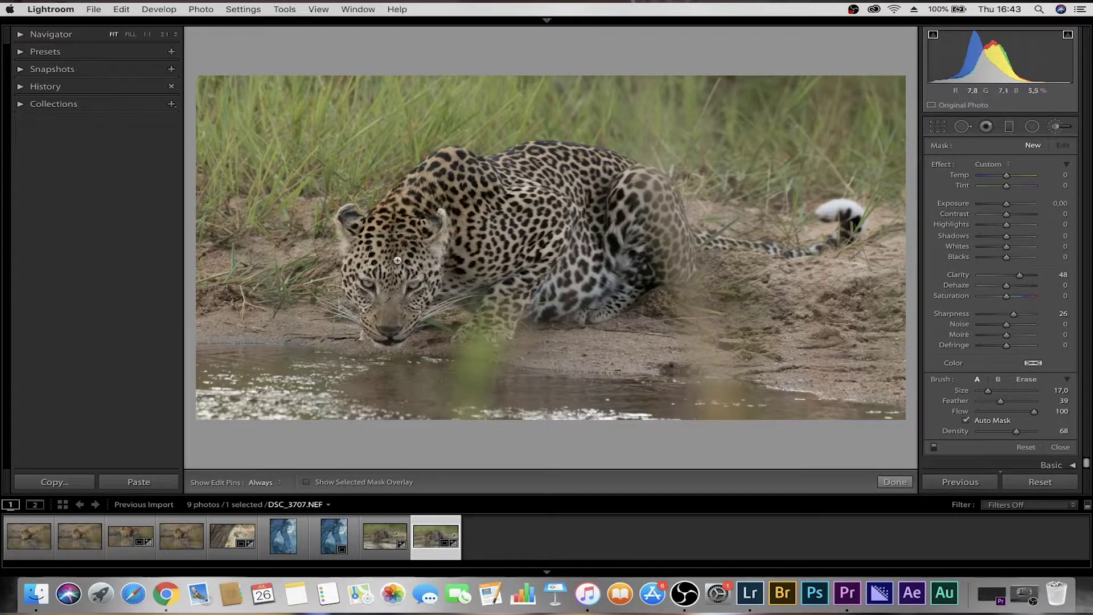
pyautogui.press('h')
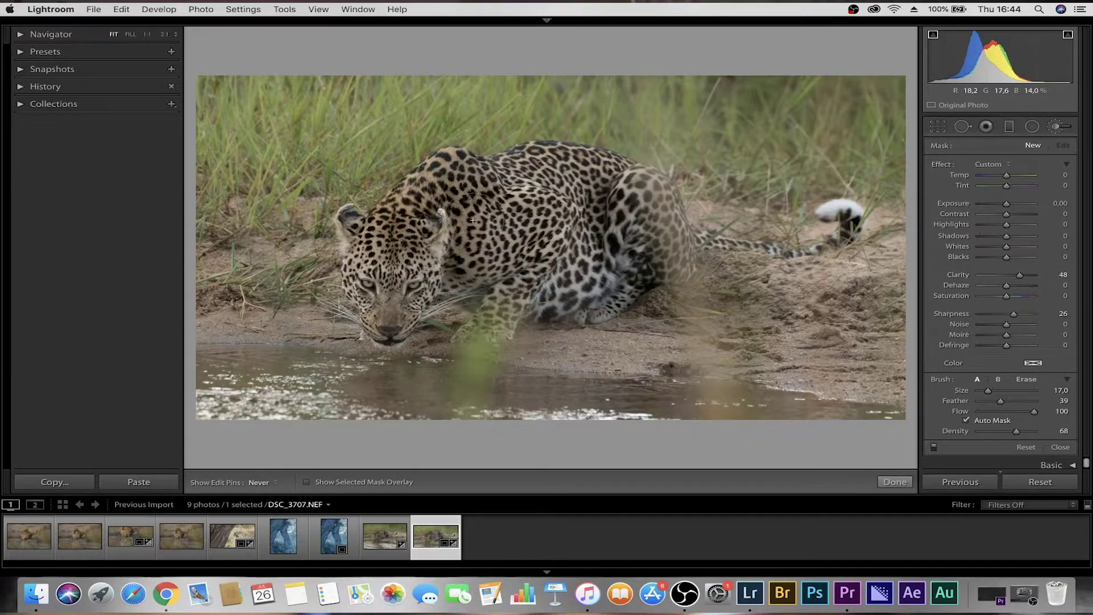
pyautogui.click(393, 262)
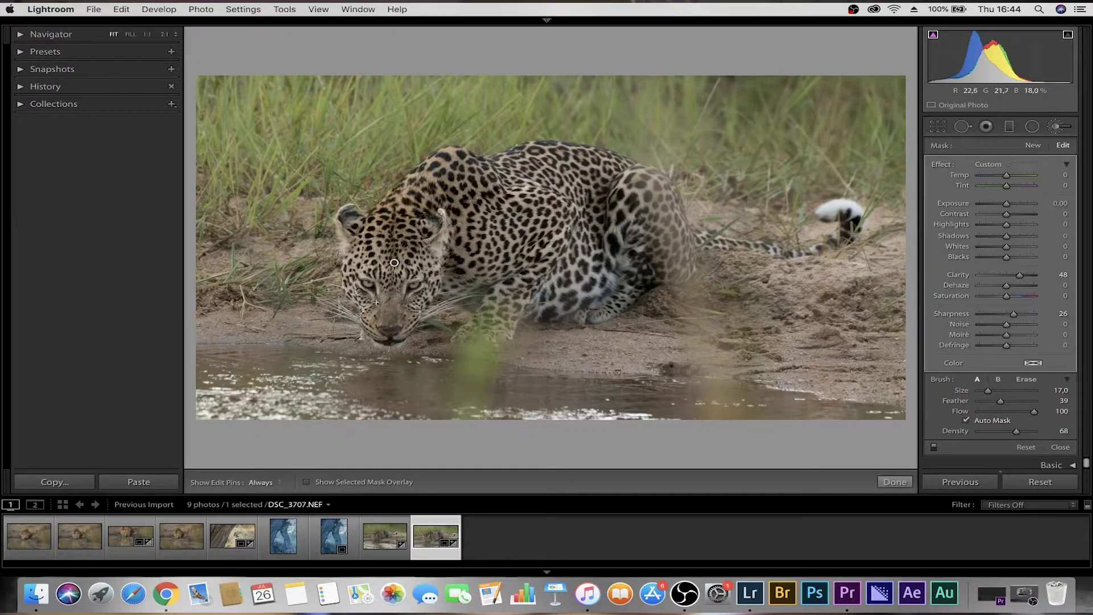
pyautogui.press('Return')
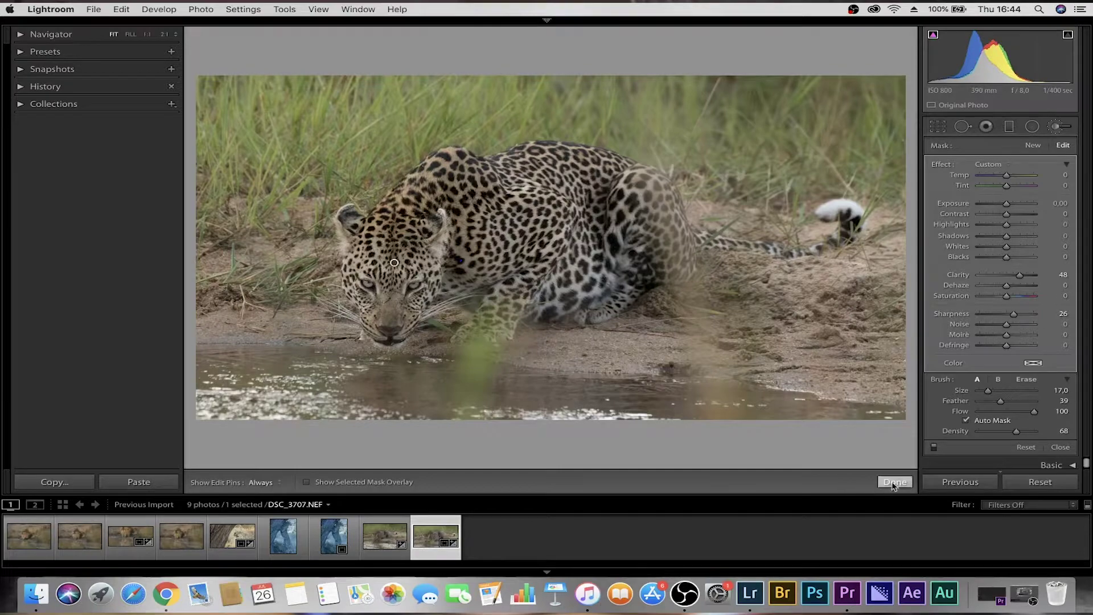
# Step: Paint both of the leopard's eyes with a new size 5 adjustment brush using clarity 40, noise 24 and no sharpness
pyautogui.click(396, 286)
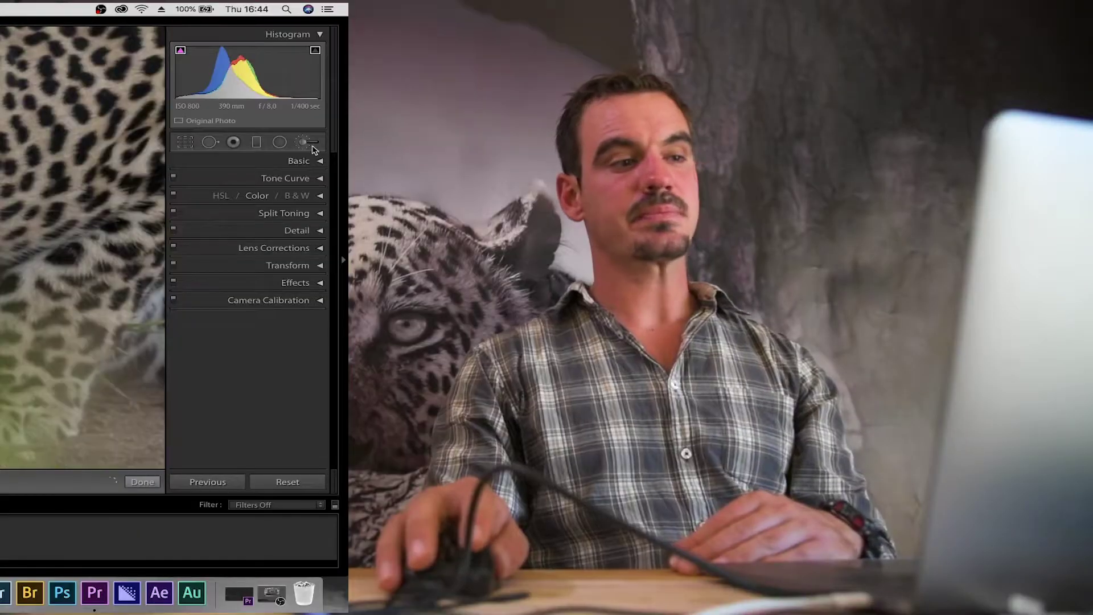
pyautogui.click(1060, 142)
pyautogui.moveTo(269, 279); pyautogui.dragTo(267, 279)
pyautogui.doubleClick(261, 314)
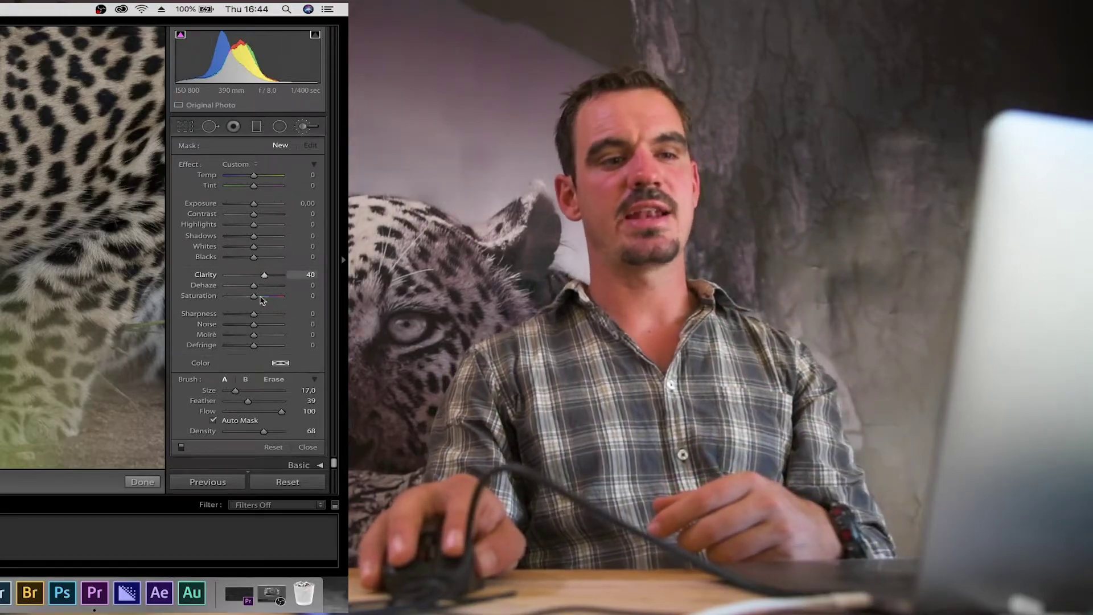
pyautogui.moveTo(265, 275); pyautogui.dragTo(264, 275)
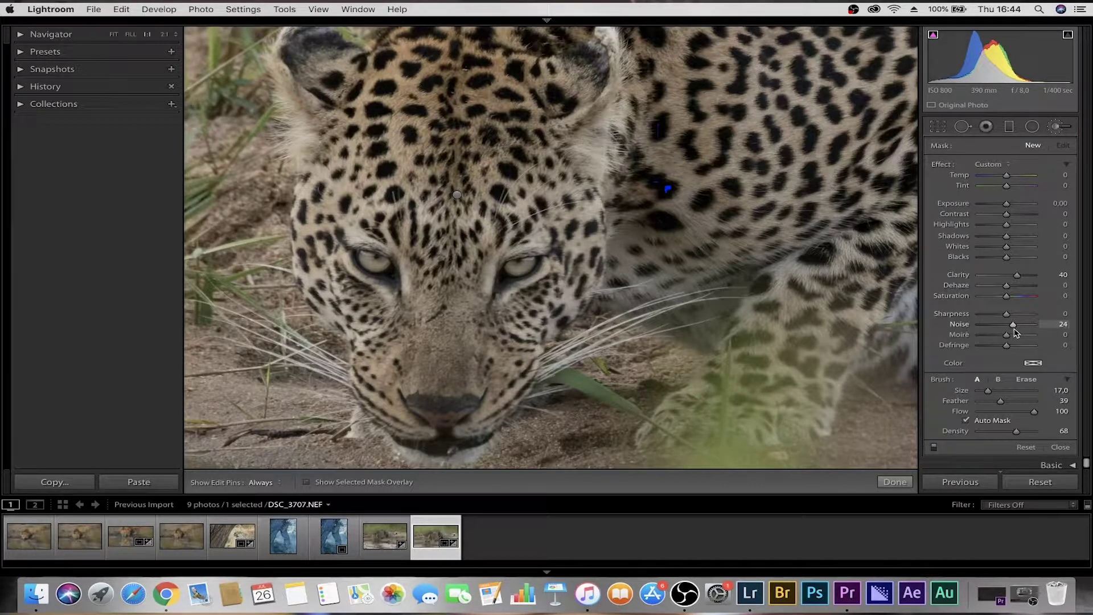
pyautogui.scroll(-4, 371, 256)
pyautogui.scroll(-2, 372, 257)
pyautogui.press('h')
pyautogui.moveTo(376, 259); pyautogui.dragTo(368, 262)
pyautogui.moveTo(510, 271)
pyautogui.mouseDown()
pyautogui.moveTo(532, 263)
pyautogui.moveTo(519, 269)
pyautogui.mouseUp()
pyautogui.press('k')
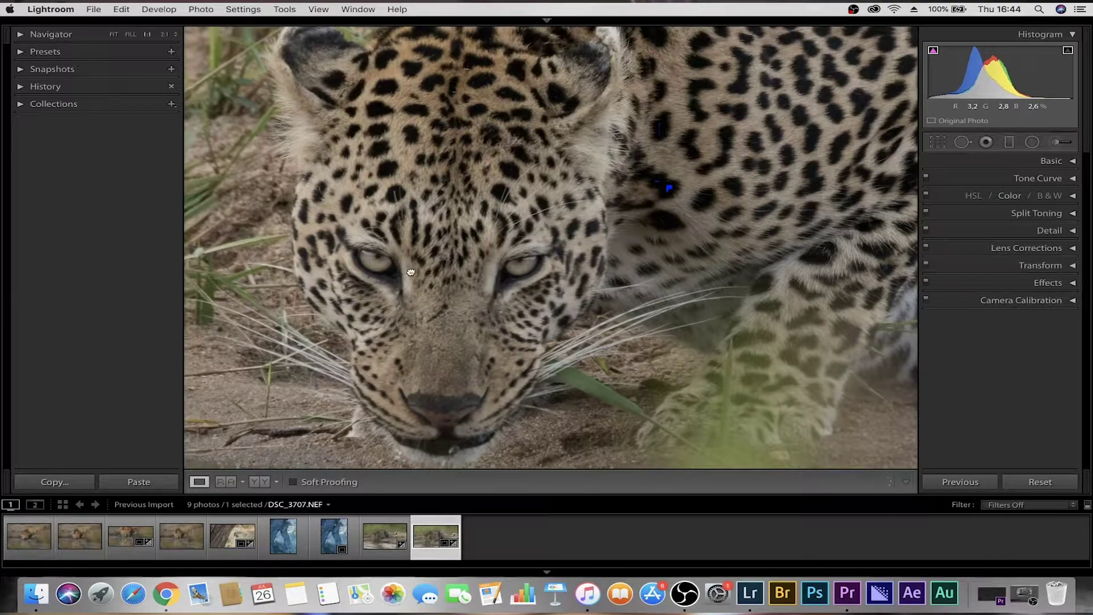
# Step: Reset the brush's clarity and noise to 0, and paint a new exposure 1.88 adjustment over both of the leopard's eyes
pyautogui.click(415, 301)
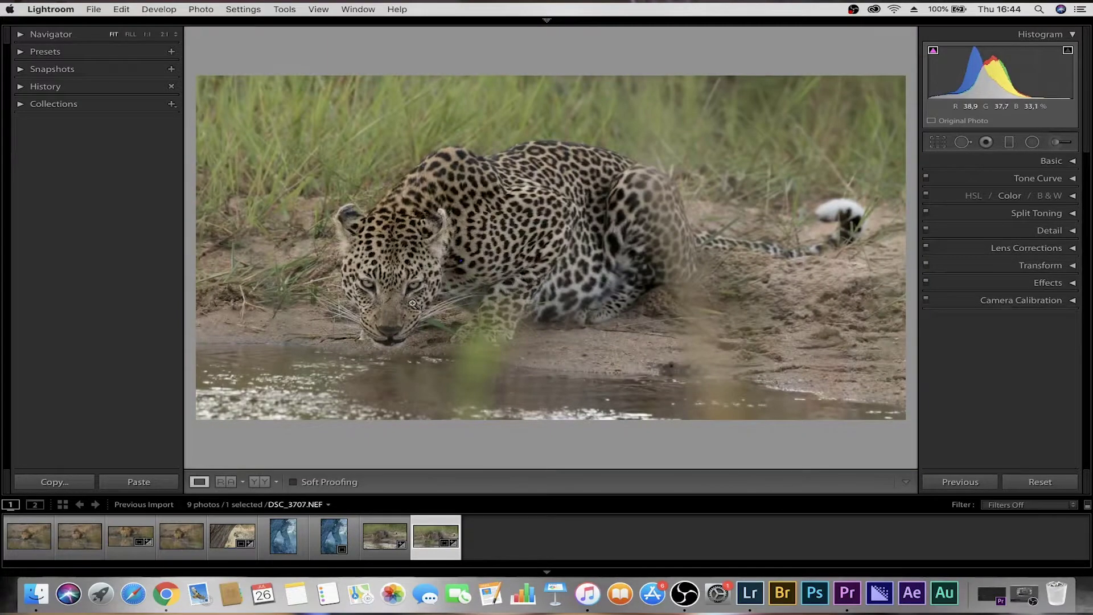
pyautogui.click(415, 300)
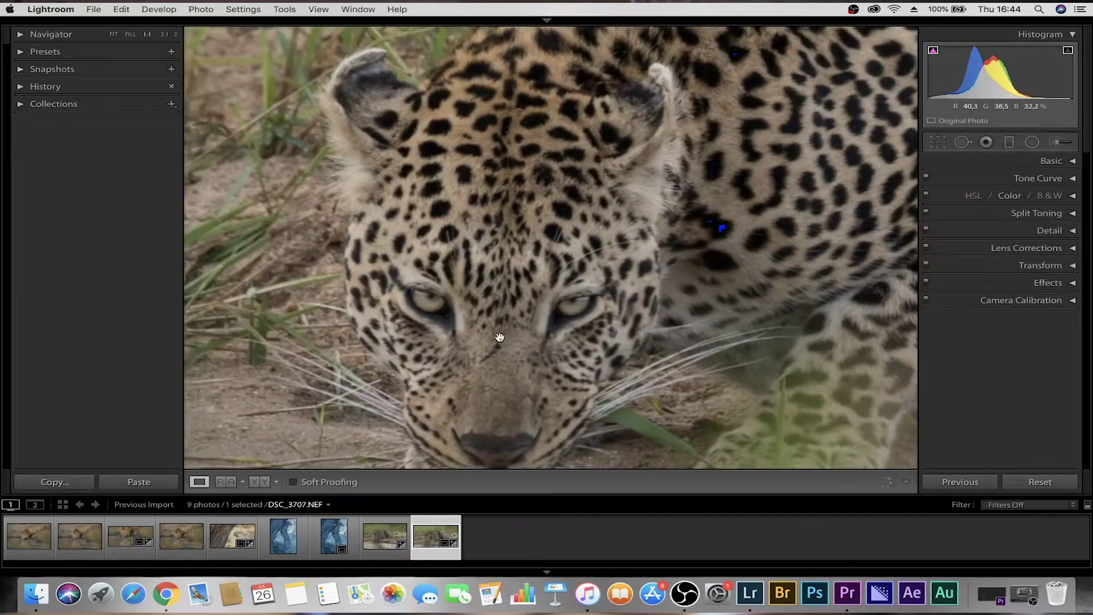
pyautogui.click(1062, 145)
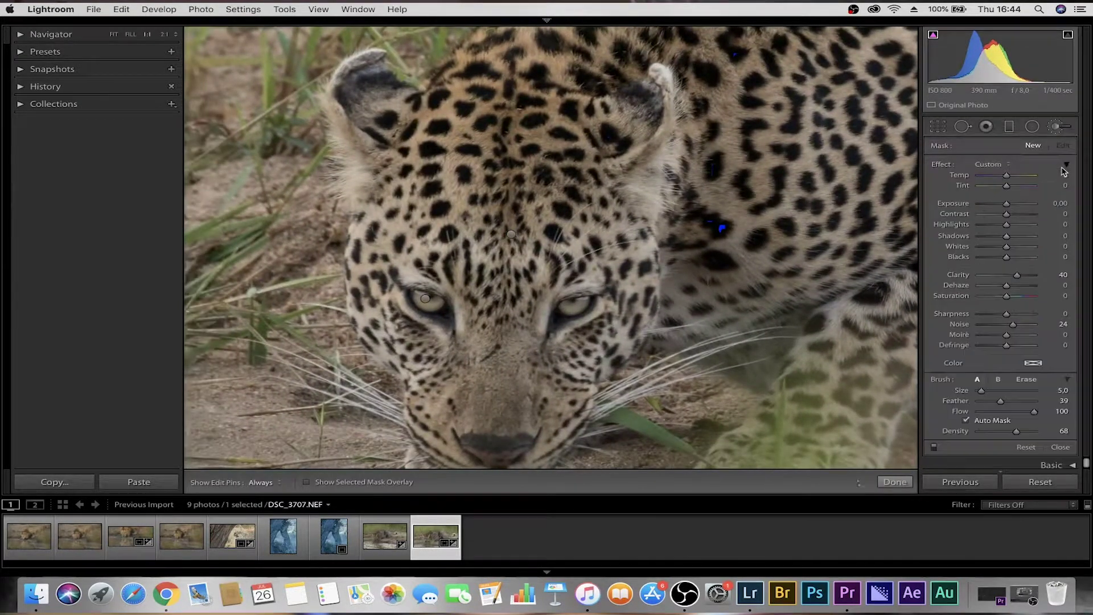
pyautogui.doubleClick(1017, 276)
pyautogui.doubleClick(1013, 324)
pyautogui.moveTo(1005, 209); pyautogui.dragTo(1011, 210)
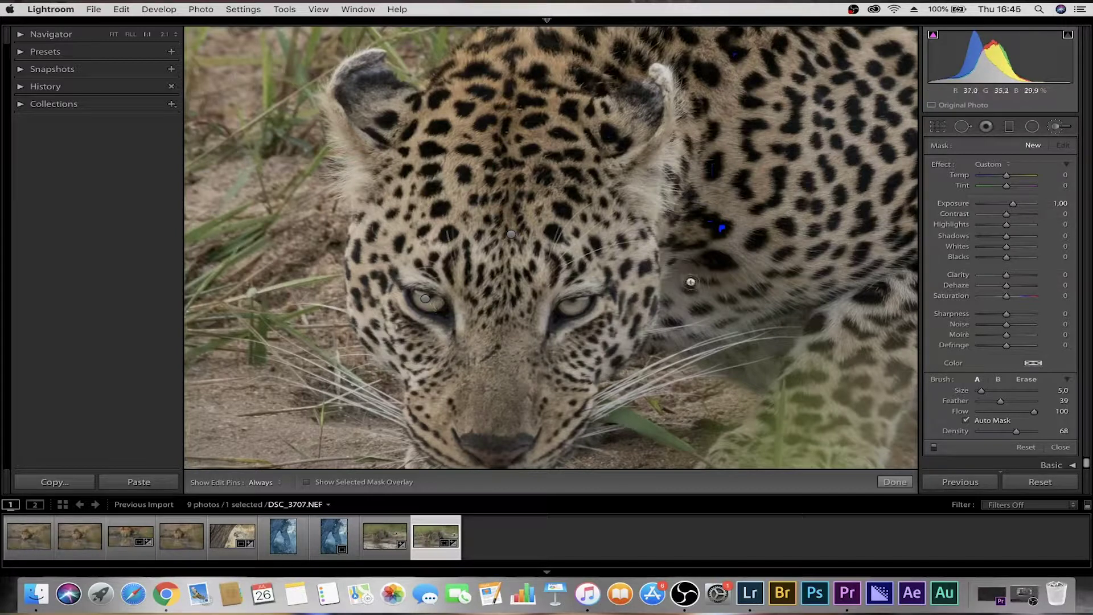
pyautogui.moveTo(1025, 211); pyautogui.dragTo(1026, 211)
pyautogui.press('h')
pyautogui.moveTo(583, 300); pyautogui.dragTo(555, 311)
pyautogui.moveTo(424, 301); pyautogui.dragTo(443, 305)
pyautogui.press('h')
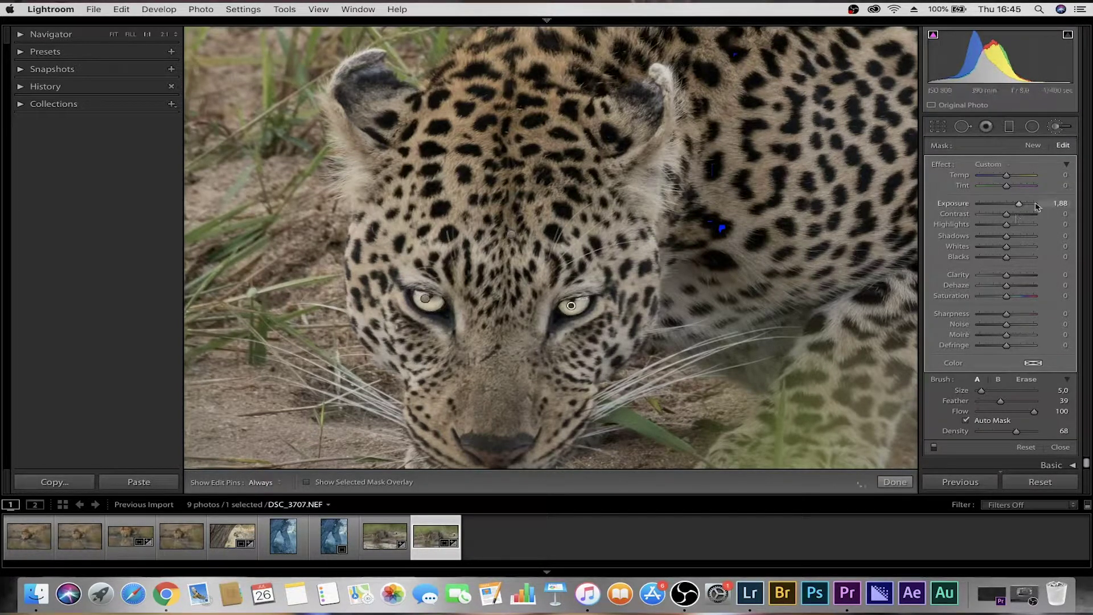
# Step: Reset the eye mask's exposure to 0, raise its shadows to 100, finish the brush edit and check the eyes up close
pyautogui.moveTo(1019, 206); pyautogui.dragTo(1014, 214)
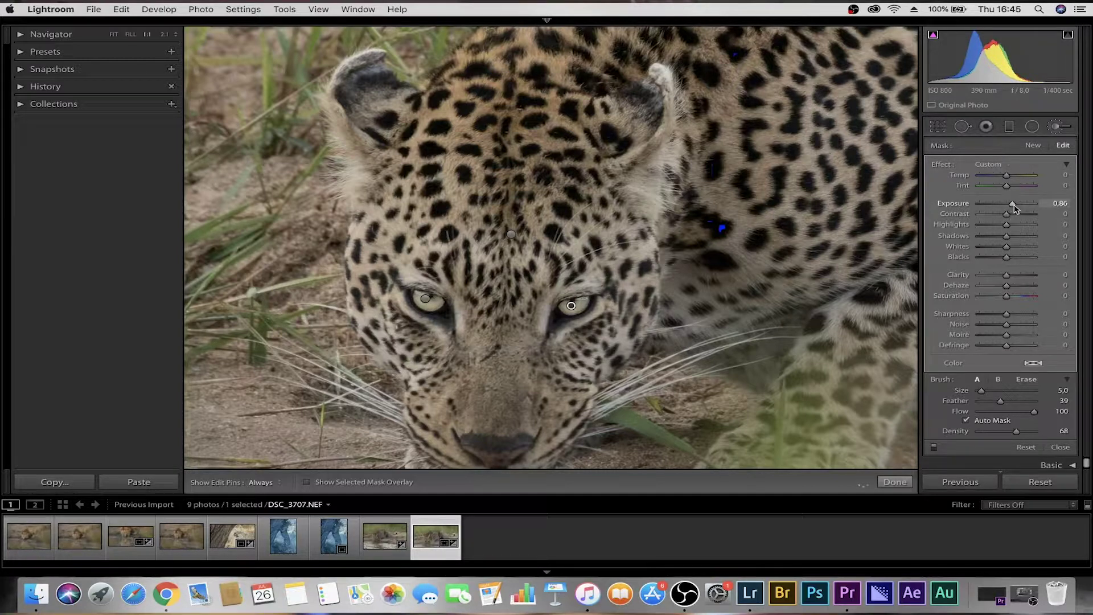
pyautogui.doubleClick(1013, 205)
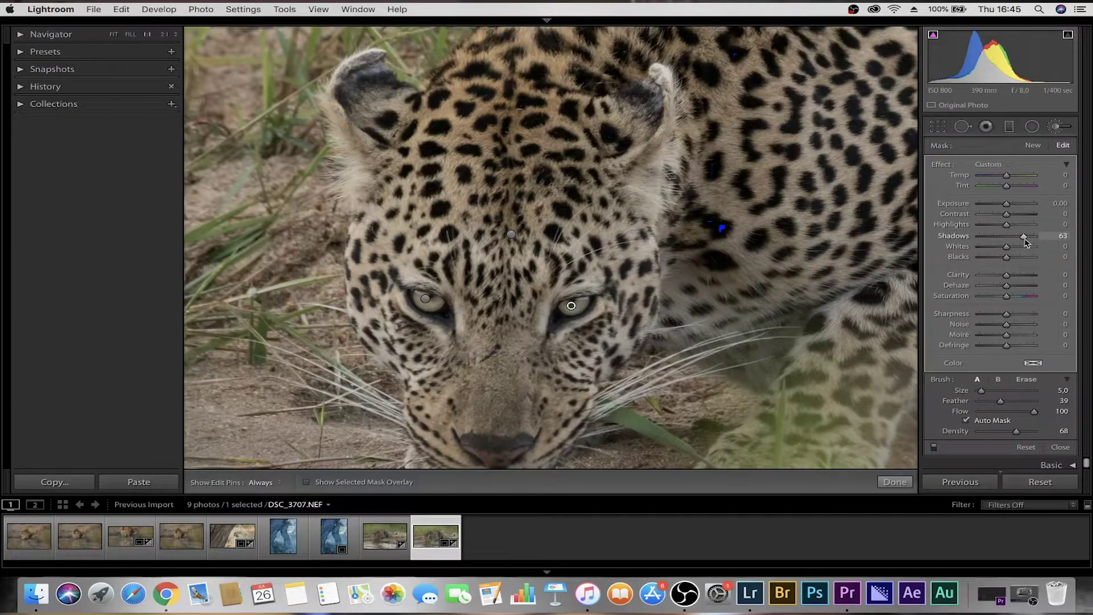
pyautogui.press(']')
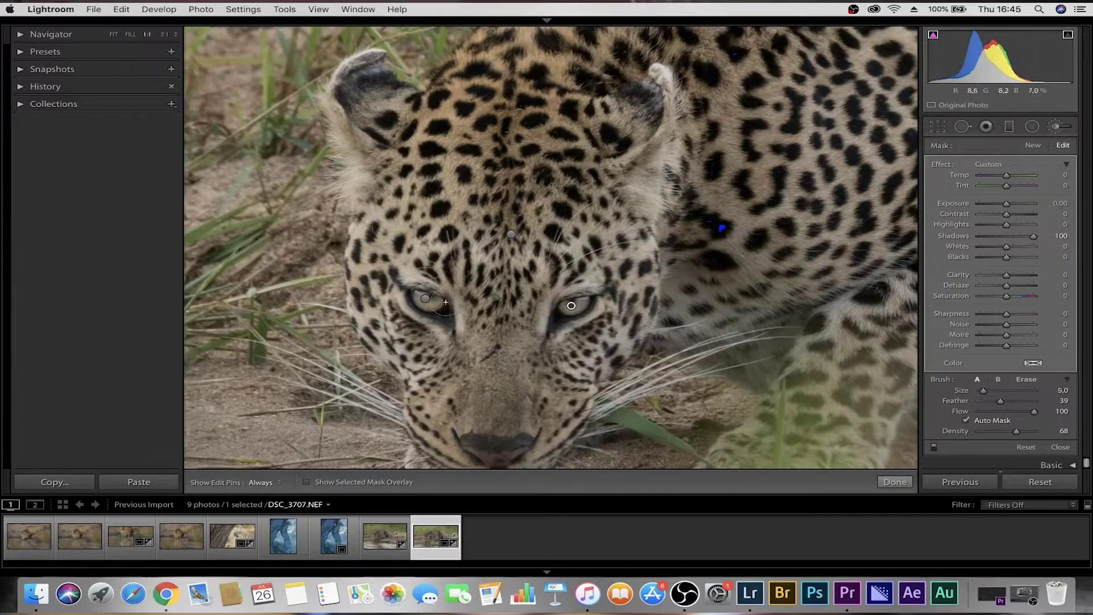
pyautogui.press('h')
pyautogui.press('h')
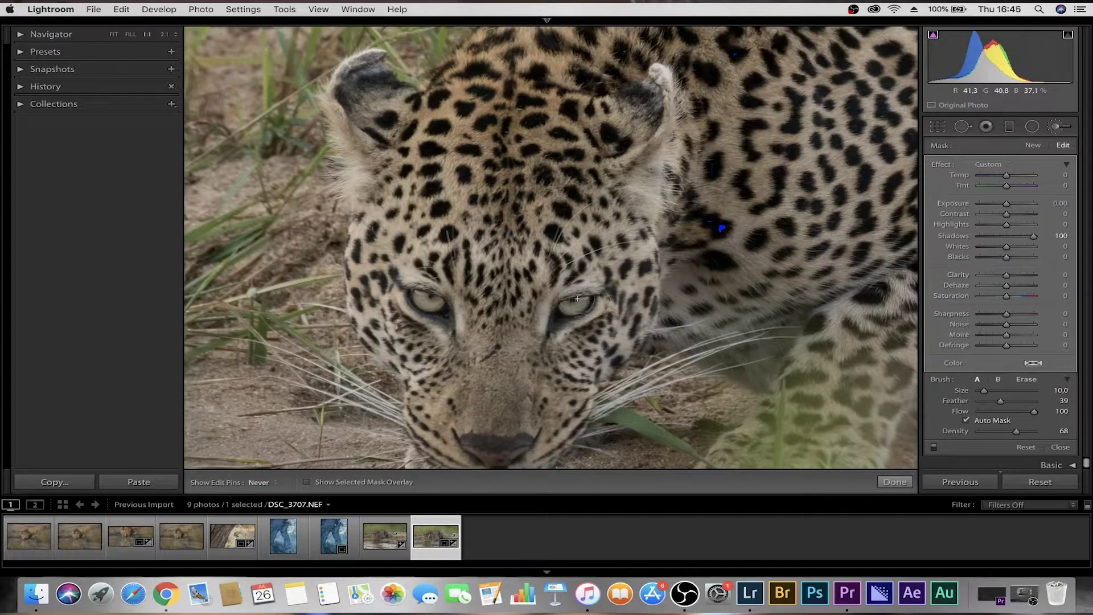
pyautogui.click(895, 481)
pyautogui.click(443, 315)
pyautogui.click(443, 315)
pyautogui.moveTo(404, 287); pyautogui.dragTo(478, 333)
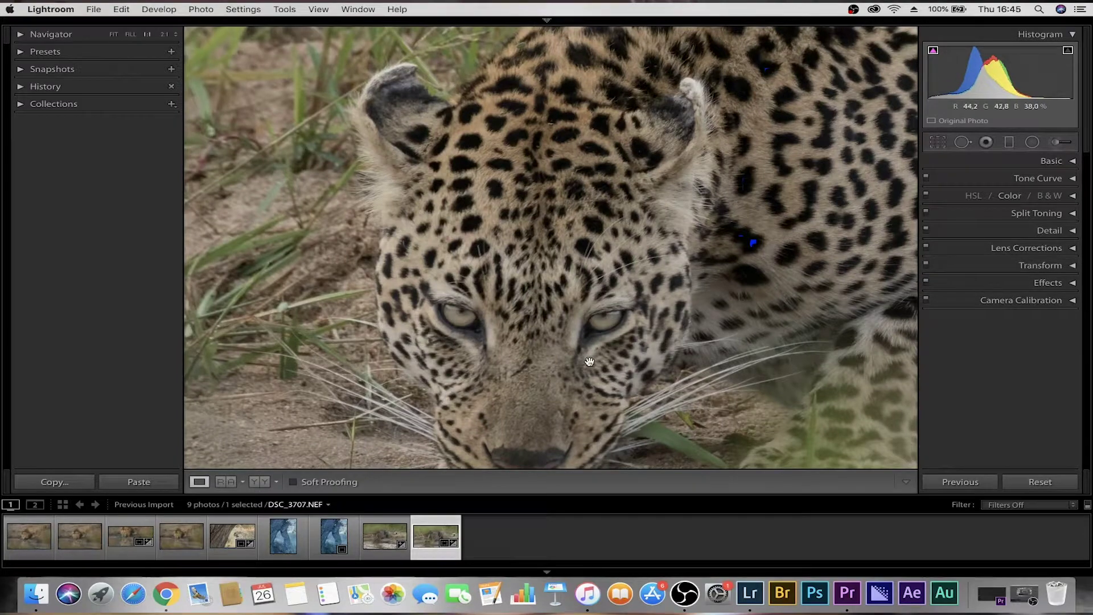
pyautogui.click(567, 327)
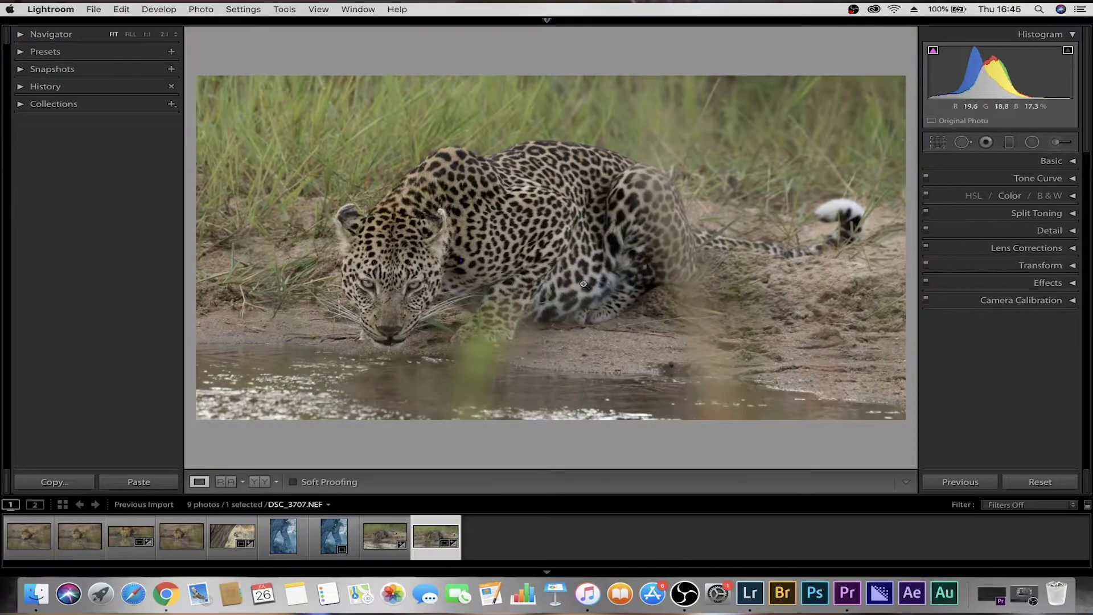
# Step: Draw a graduated filter from the leopard's tail towards its face, set exposure to -4.00, and pull its inner edge back to the body
pyautogui.click(1016, 143)
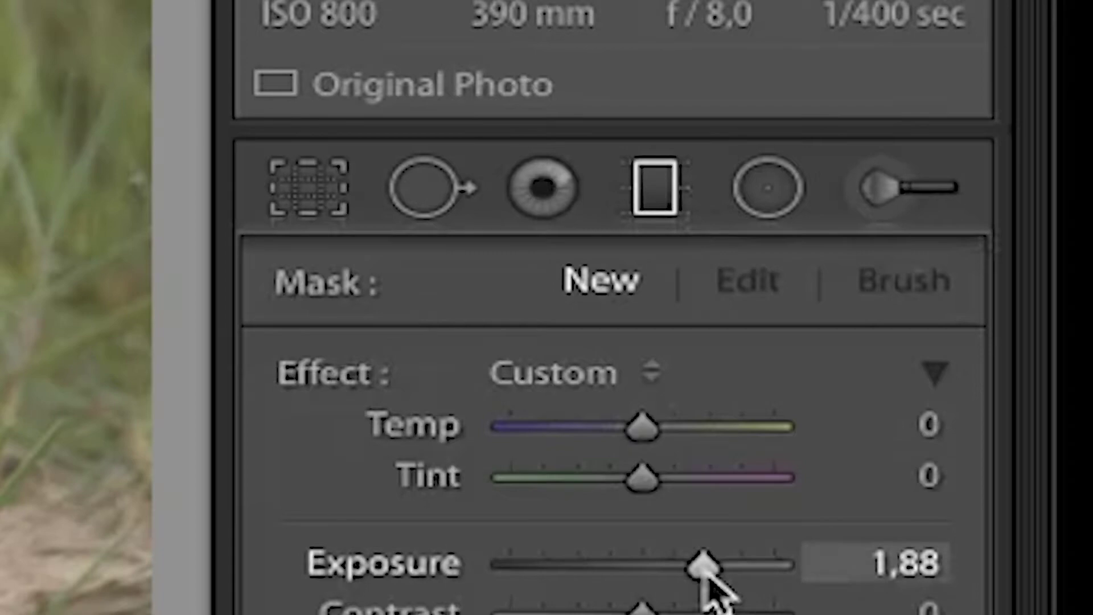
pyautogui.doubleClick(702, 569)
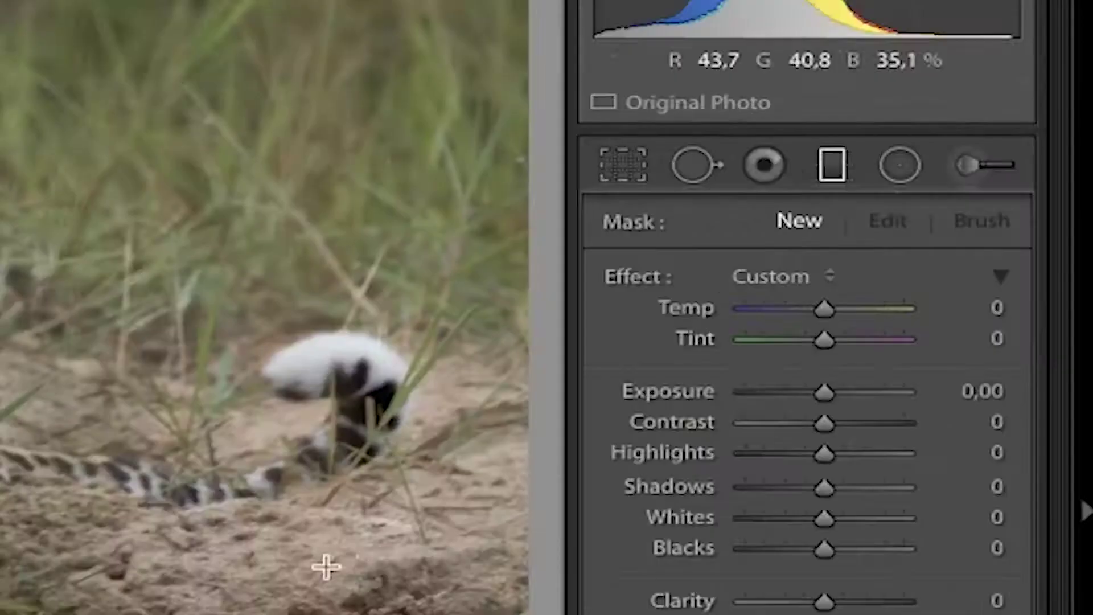
pyautogui.moveTo(854, 279); pyautogui.dragTo(447, 283)
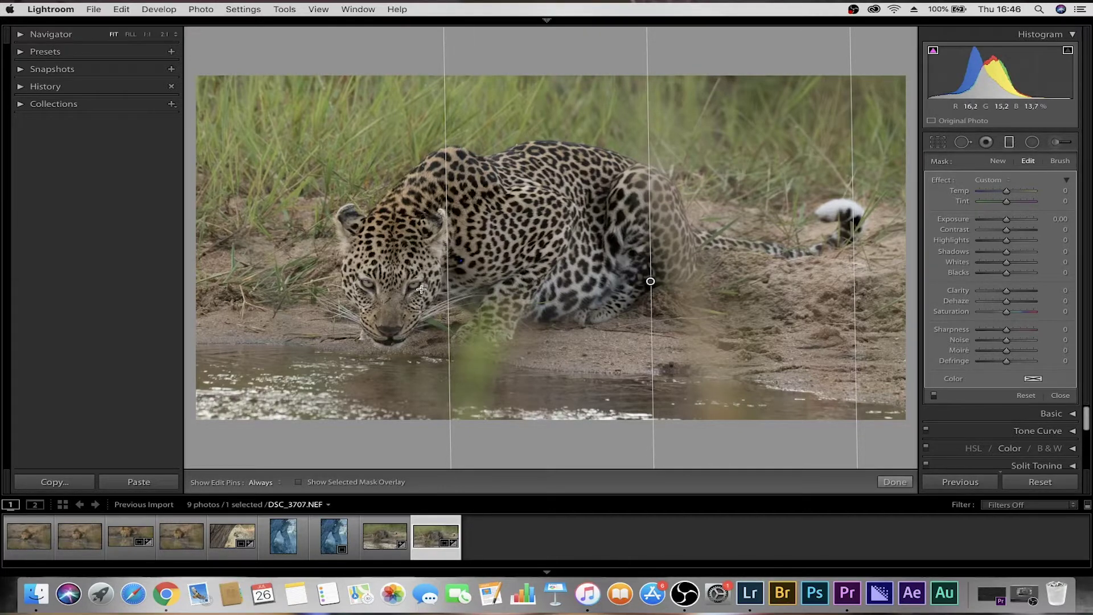
pyautogui.moveTo(1007, 220); pyautogui.dragTo(971, 226)
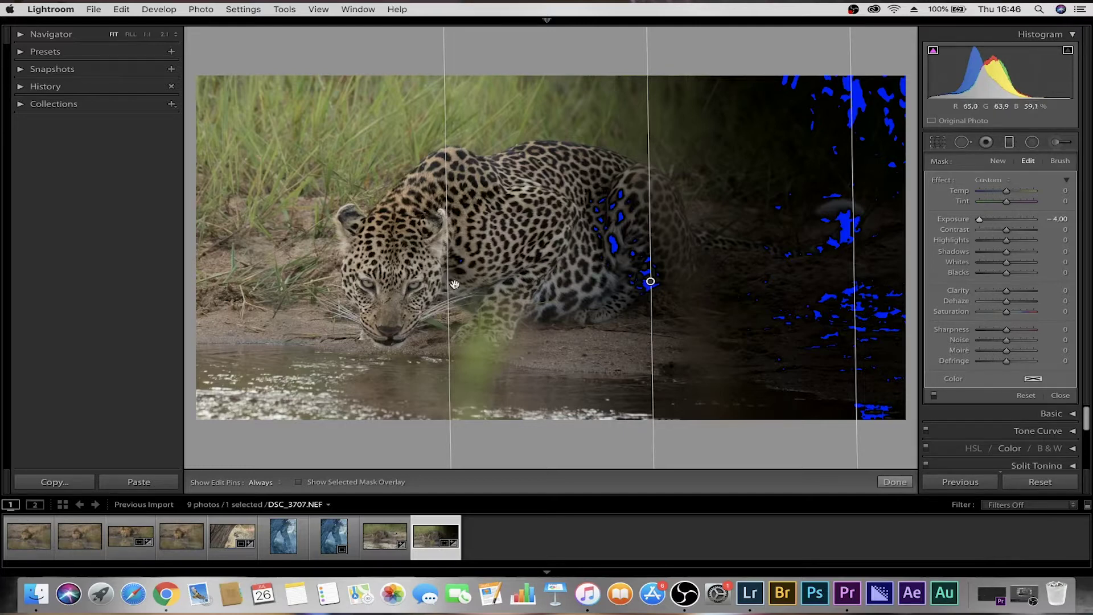
pyautogui.moveTo(451, 283); pyautogui.dragTo(528, 290)
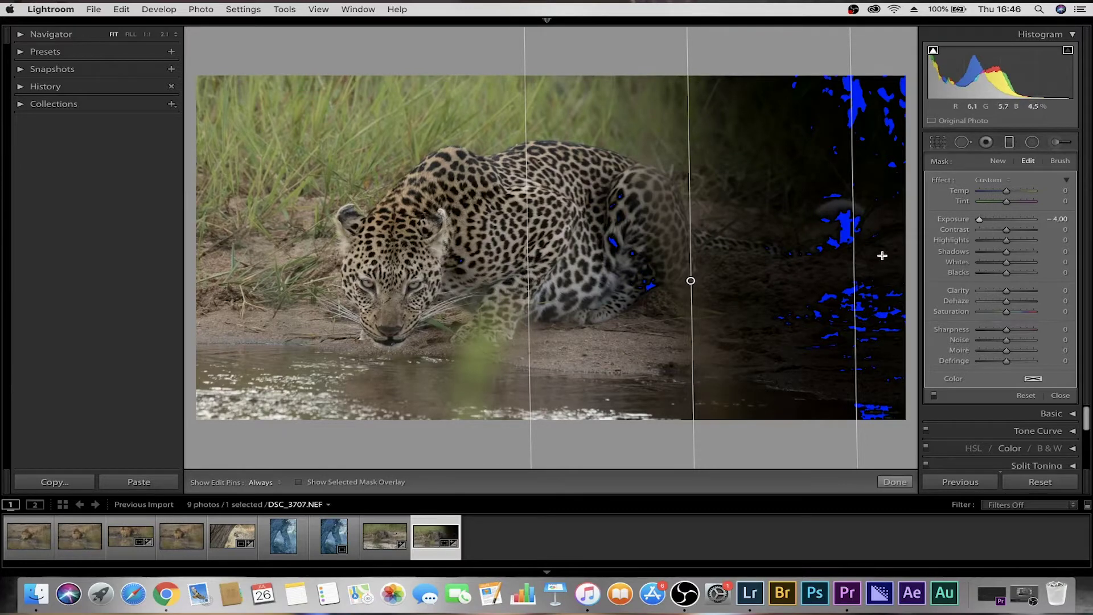
# Step: Extend the graduated filter's inner edge past the leopard's face, set its exposure to -0.58, finish it and check the hind leg up close
pyautogui.moveTo(980, 223); pyautogui.dragTo(1006, 228)
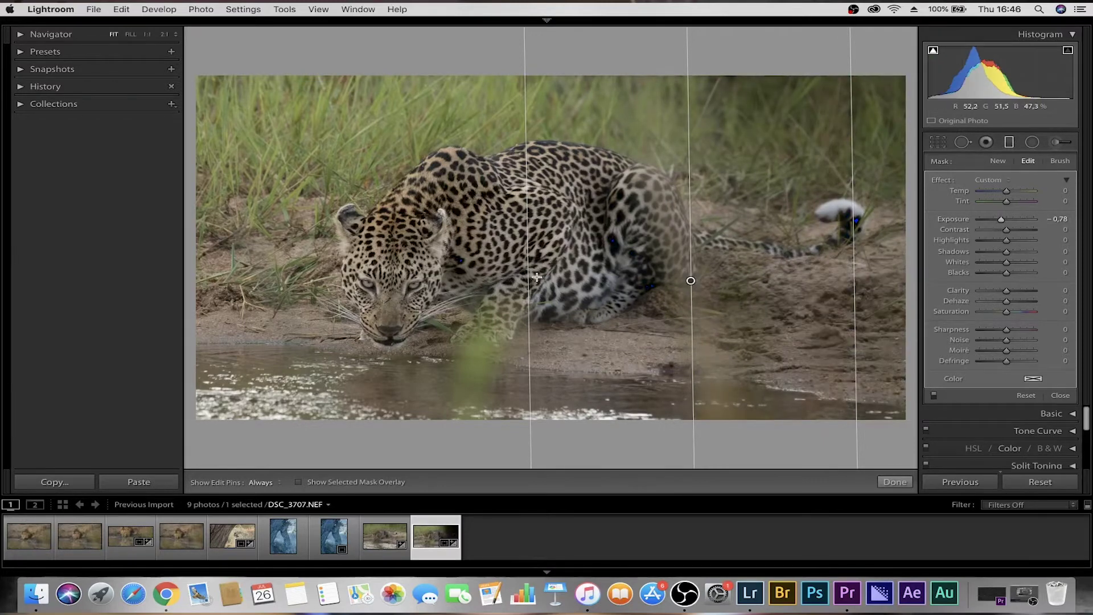
pyautogui.moveTo(525, 279); pyautogui.dragTo(310, 295)
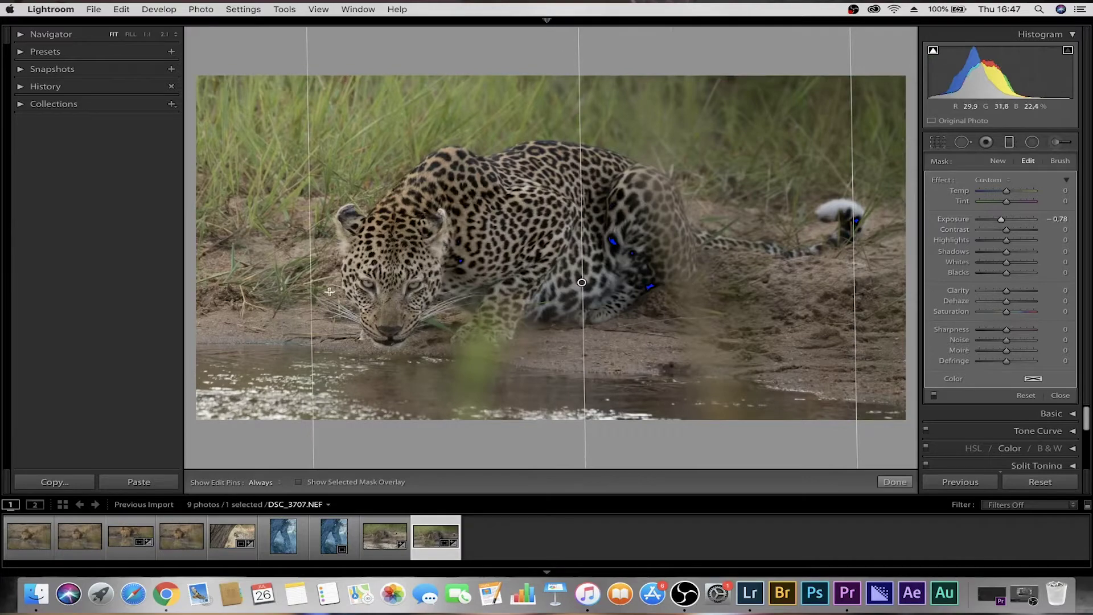
pyautogui.moveTo(1001, 221)
pyautogui.mouseDown()
pyautogui.moveTo(984, 230)
pyautogui.moveTo(1004, 230)
pyautogui.mouseUp()
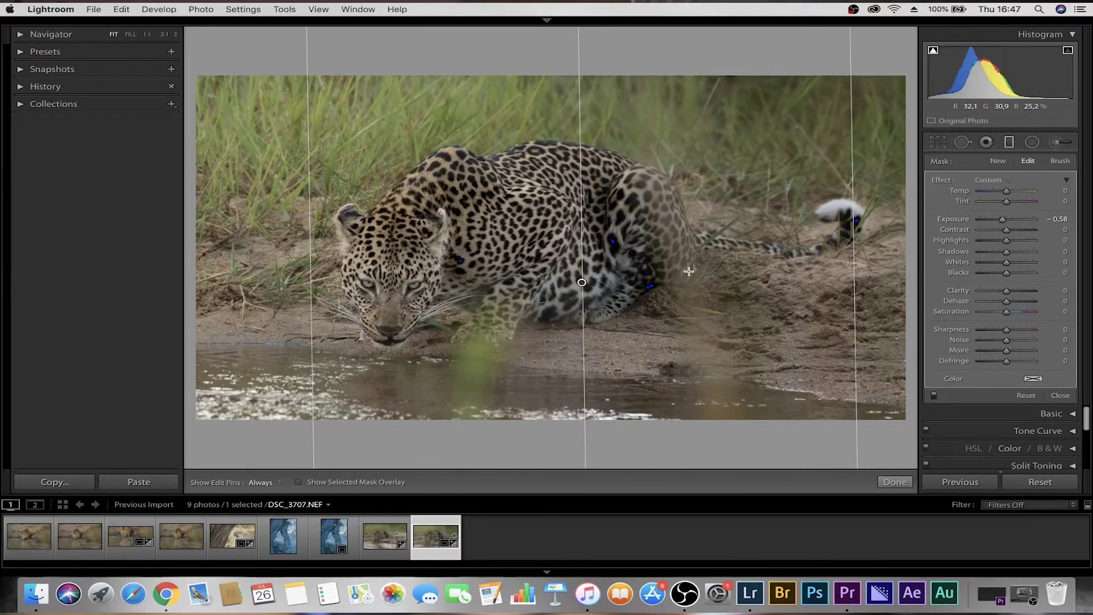
pyautogui.click(894, 482)
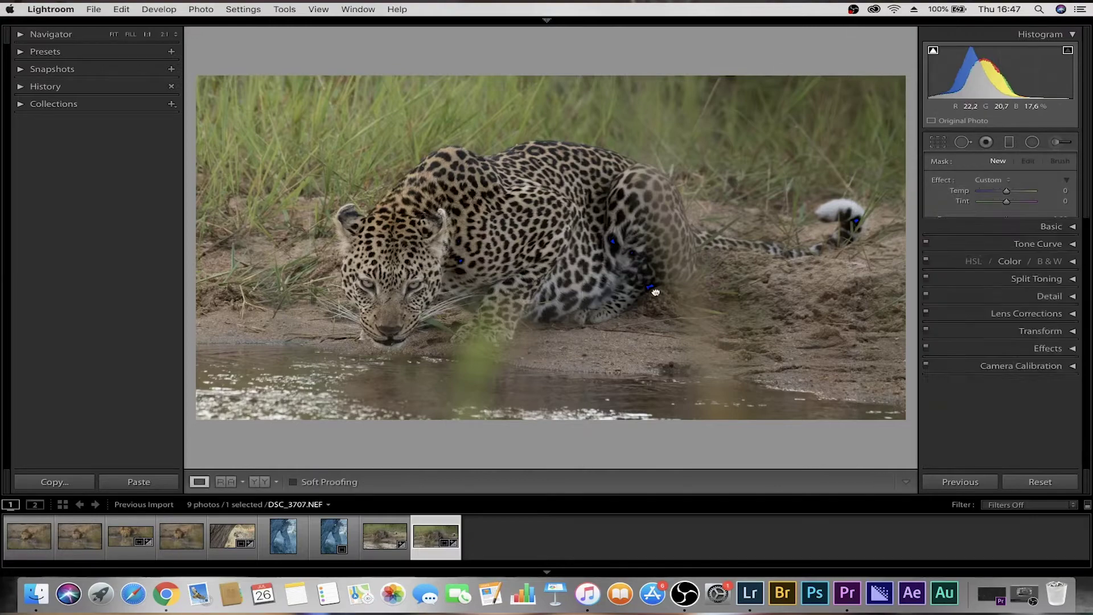
pyautogui.click(653, 290)
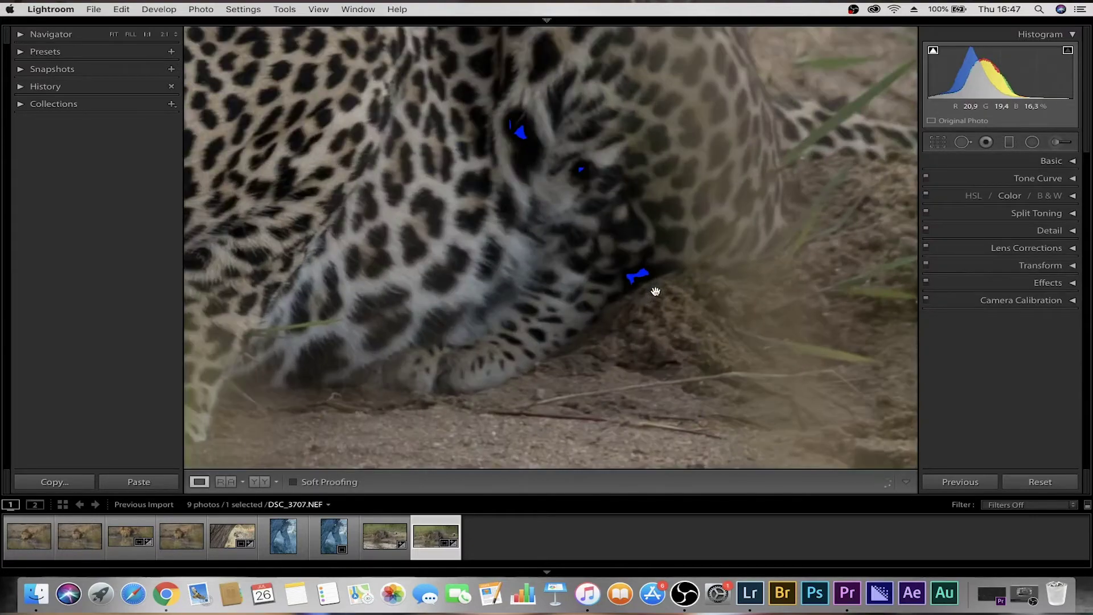
pyautogui.click(638, 260)
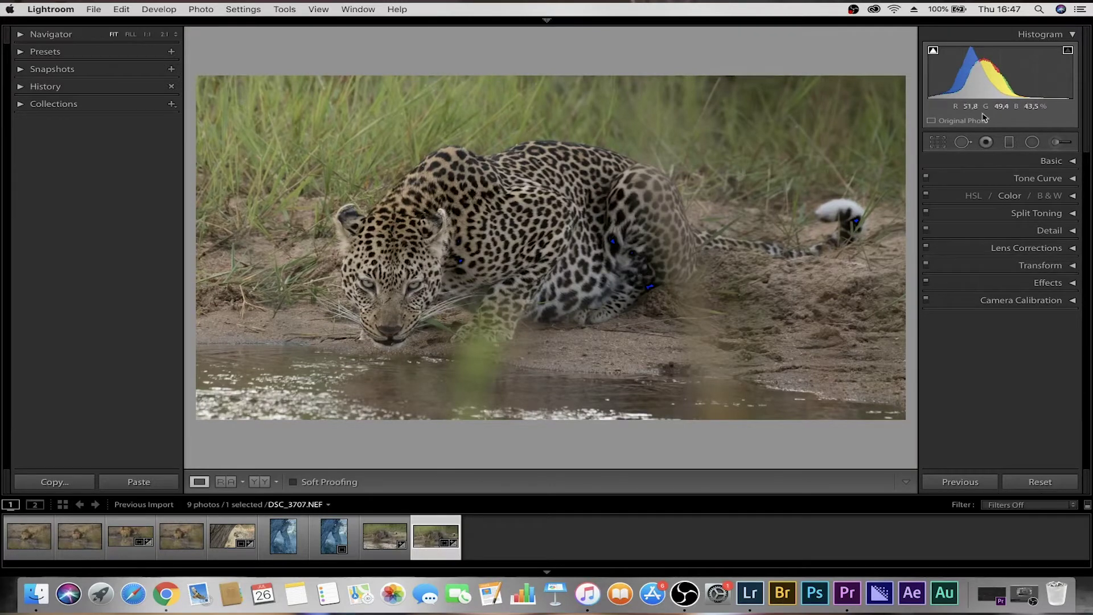
# Step: Draw a diagonal graduated filter from the photo's left edge across the leopard's face, set exposure to -0.63, finish it and inspect the leopard
pyautogui.click(1010, 144)
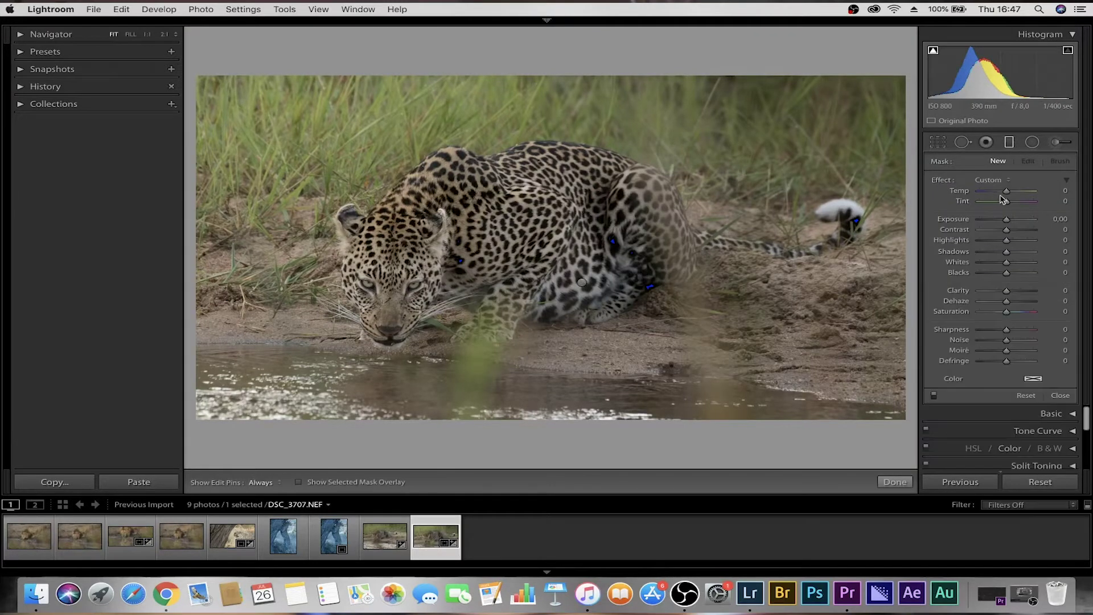
pyautogui.moveTo(1007, 223); pyautogui.dragTo(1007, 224)
pyautogui.moveTo(194, 219); pyautogui.dragTo(473, 341)
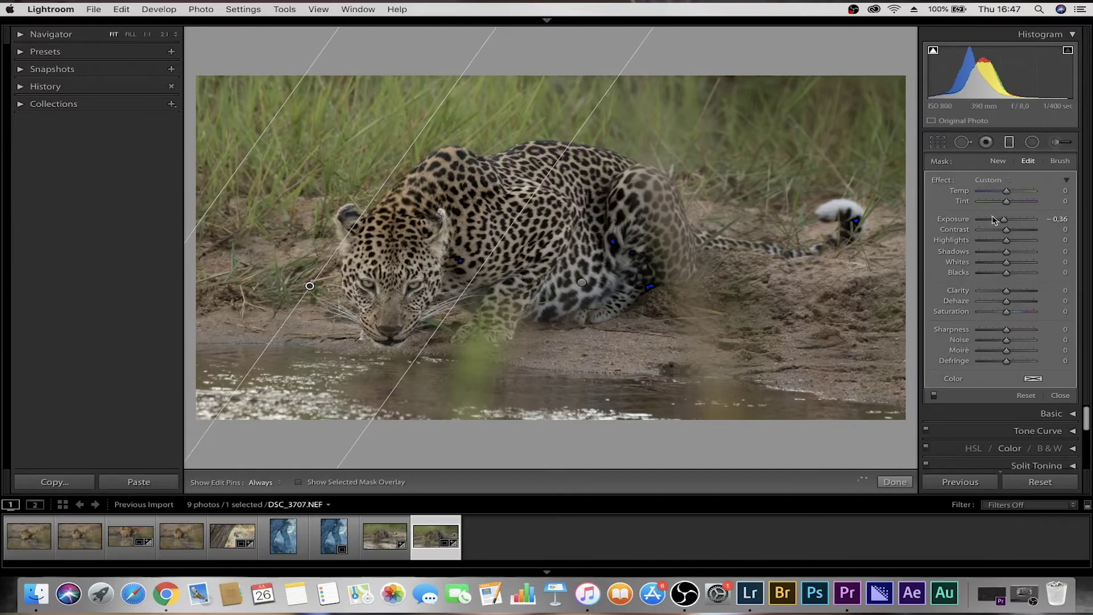
pyautogui.moveTo(1001, 225); pyautogui.dragTo(1003, 225)
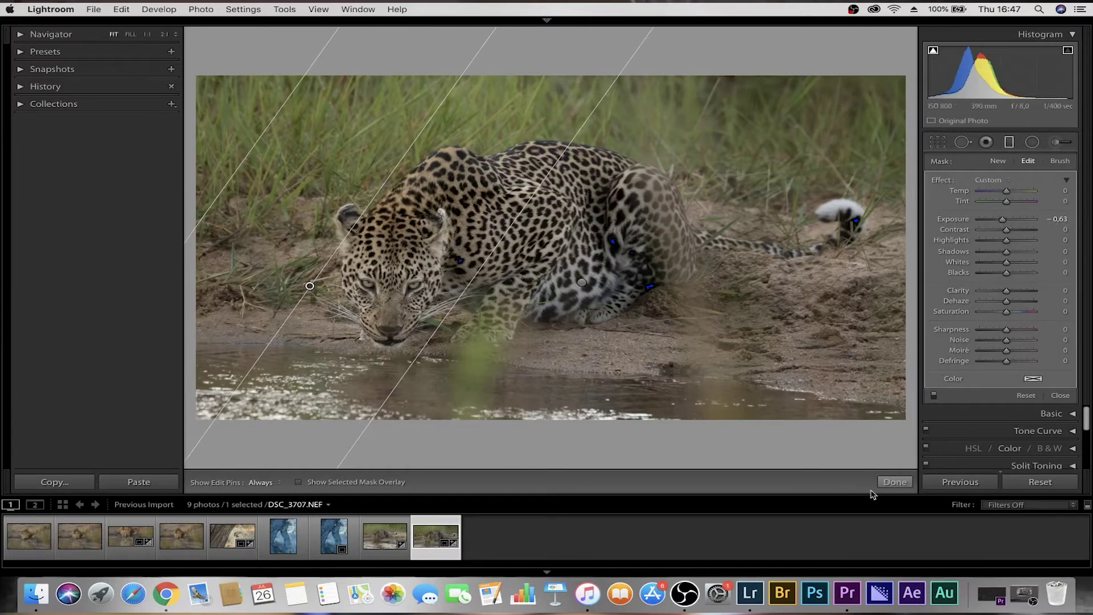
pyautogui.click(895, 482)
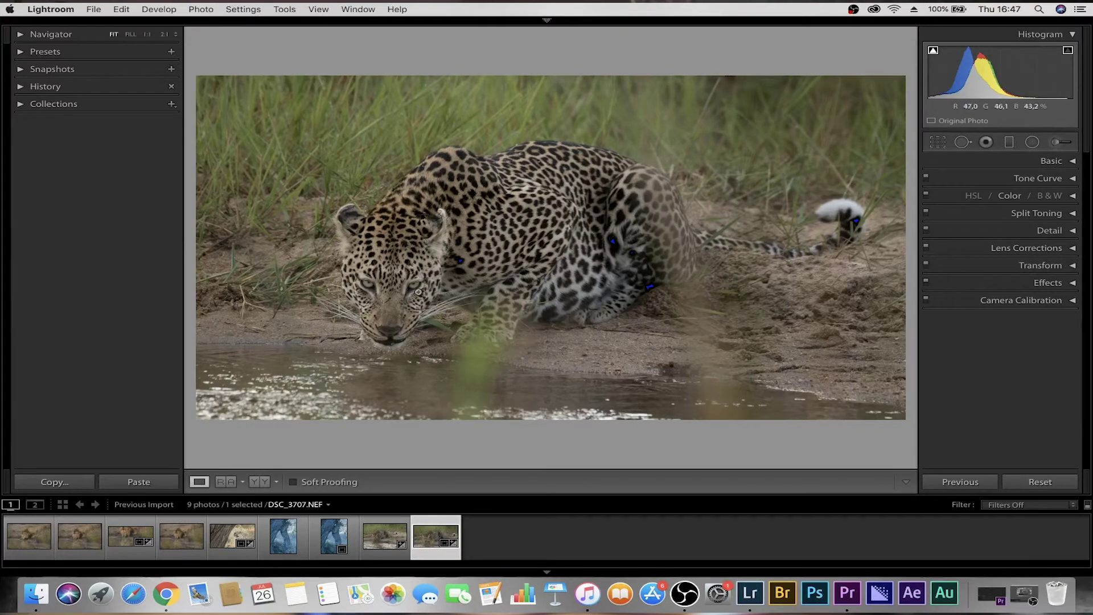
pyautogui.click(390, 296)
pyautogui.click(389, 298)
pyautogui.click(634, 286)
pyautogui.click(633, 286)
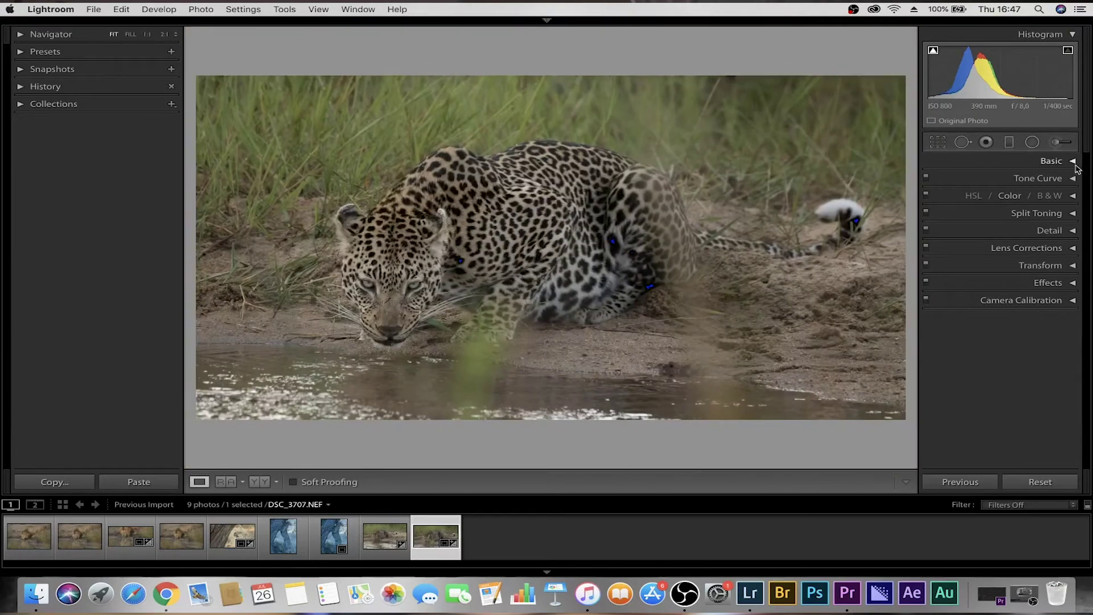
# Step: Raise the photo's overall shadows to +65 and check the leopard's dark areas up close
pyautogui.click(1075, 165)
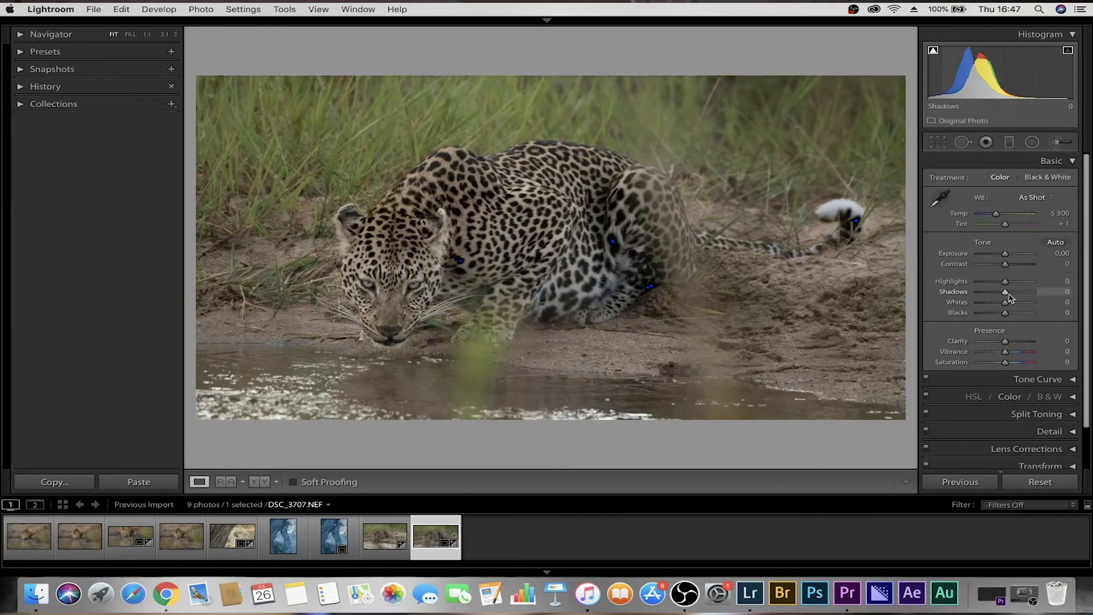
pyautogui.moveTo(1012, 296); pyautogui.dragTo(1022, 300)
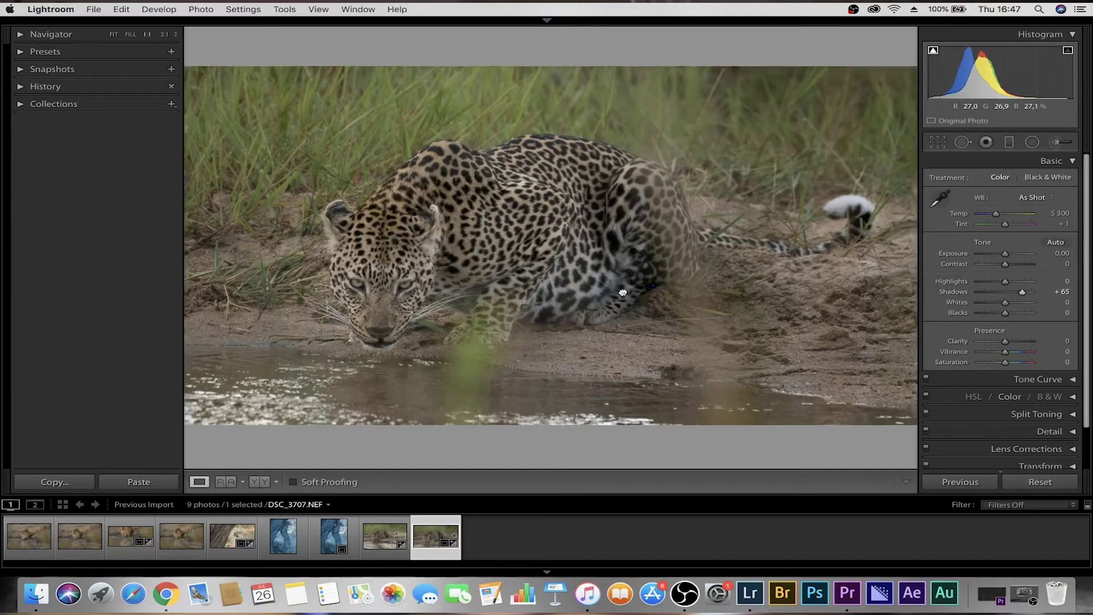
pyautogui.click(648, 287)
pyautogui.moveTo(525, 227); pyautogui.dragTo(866, 221)
pyautogui.click(652, 247)
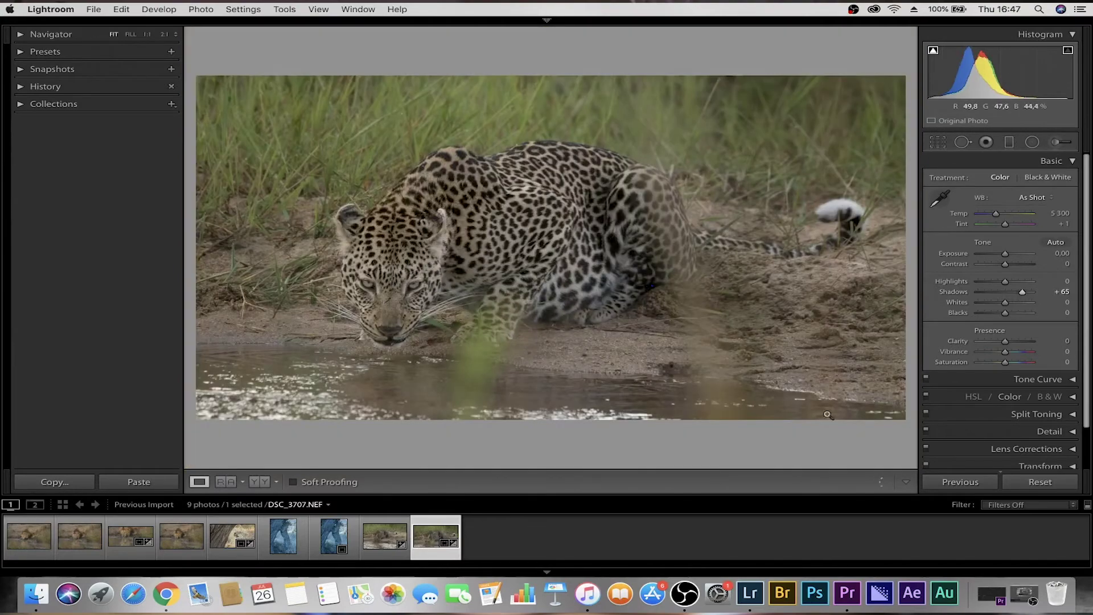